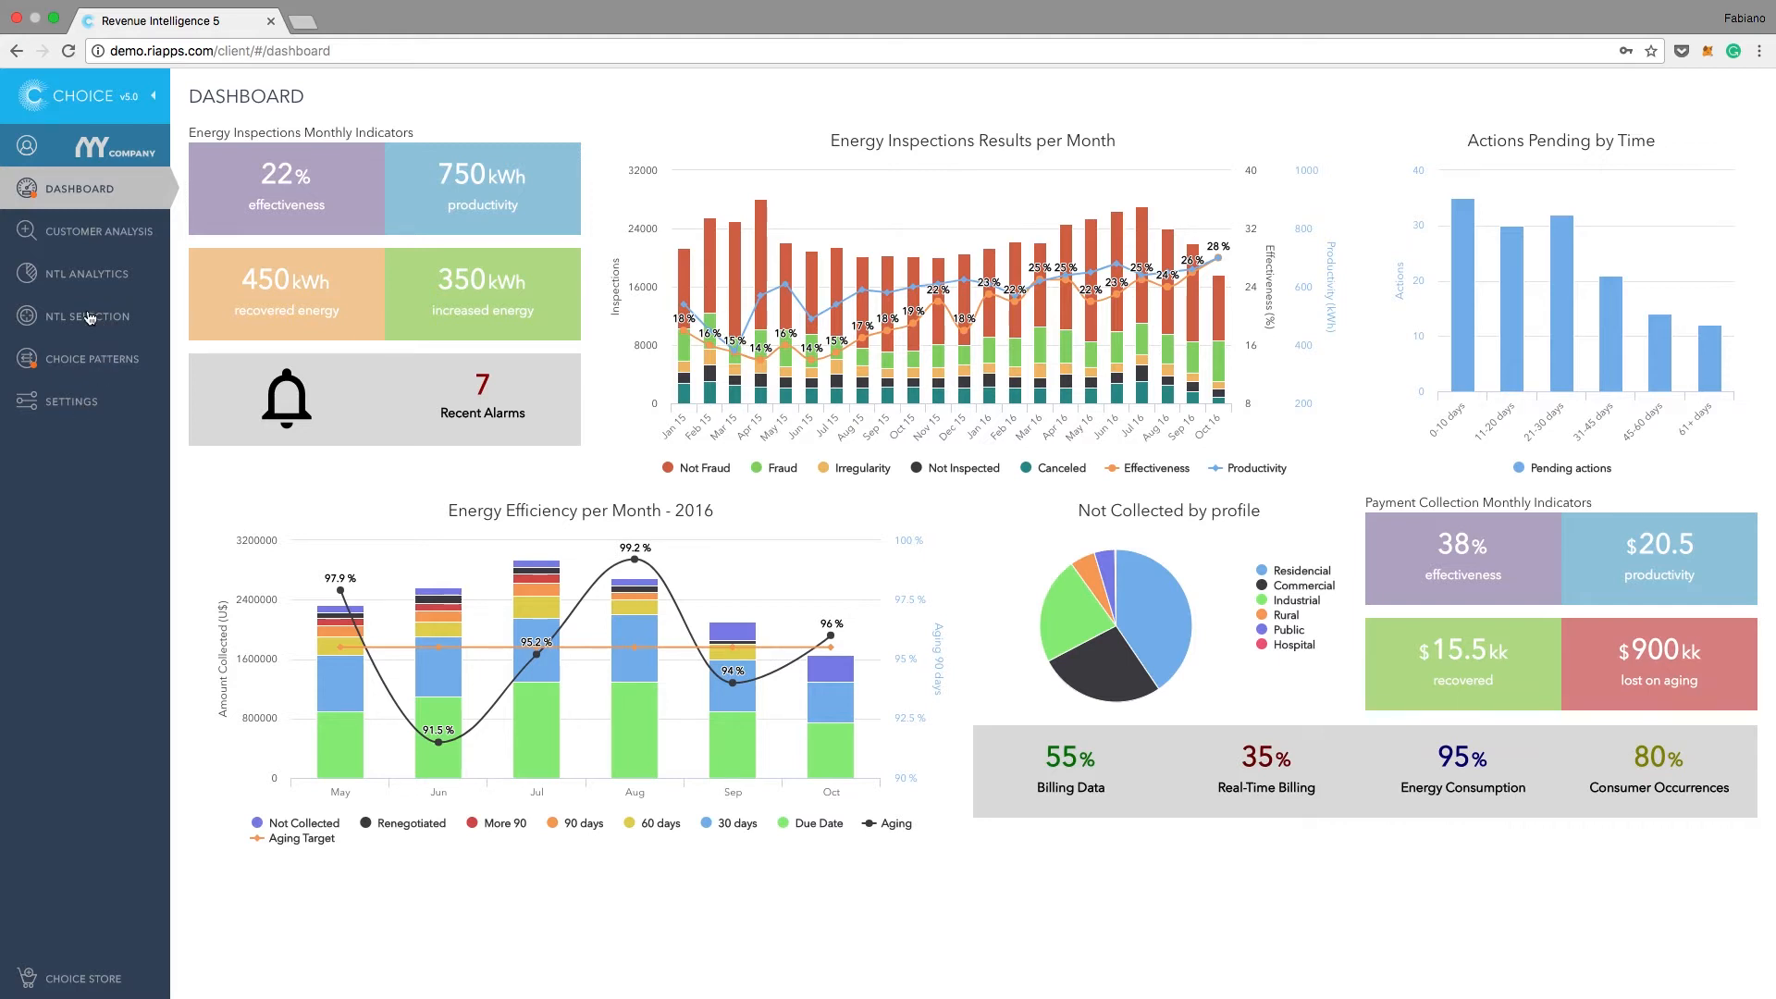
Step: Open the Inspection Results view of NTL Analytics
click(88, 275)
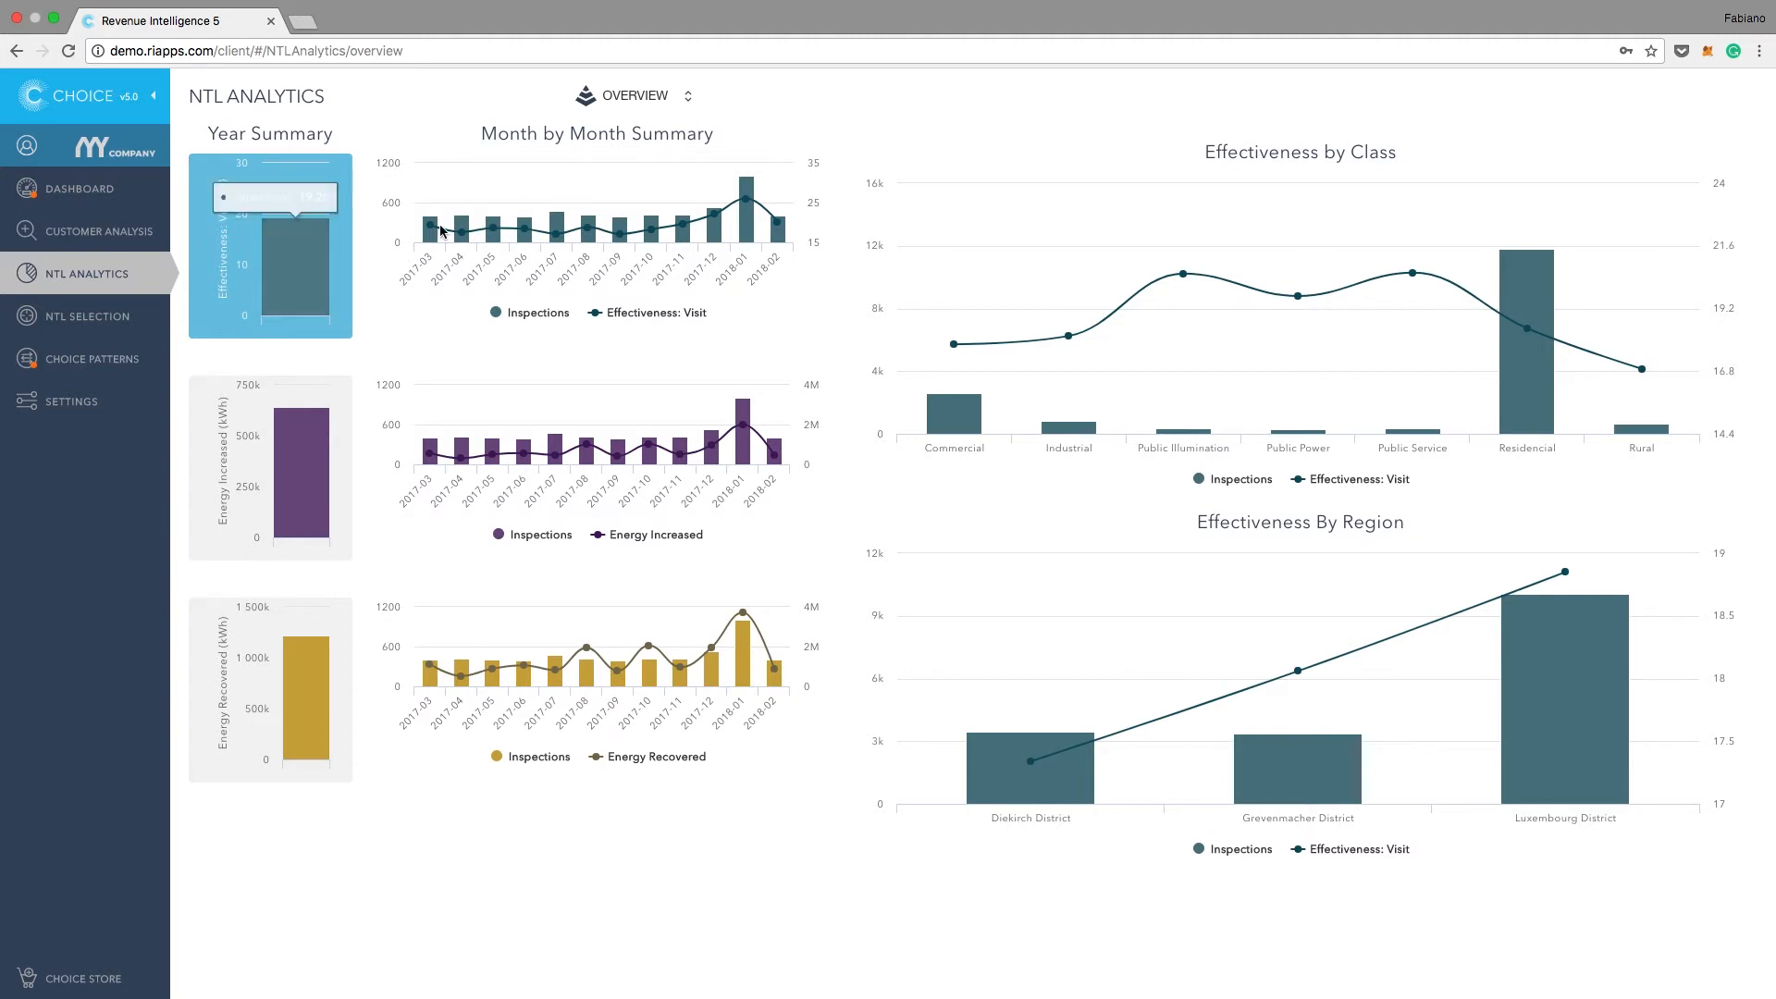
click(686, 96)
click(676, 207)
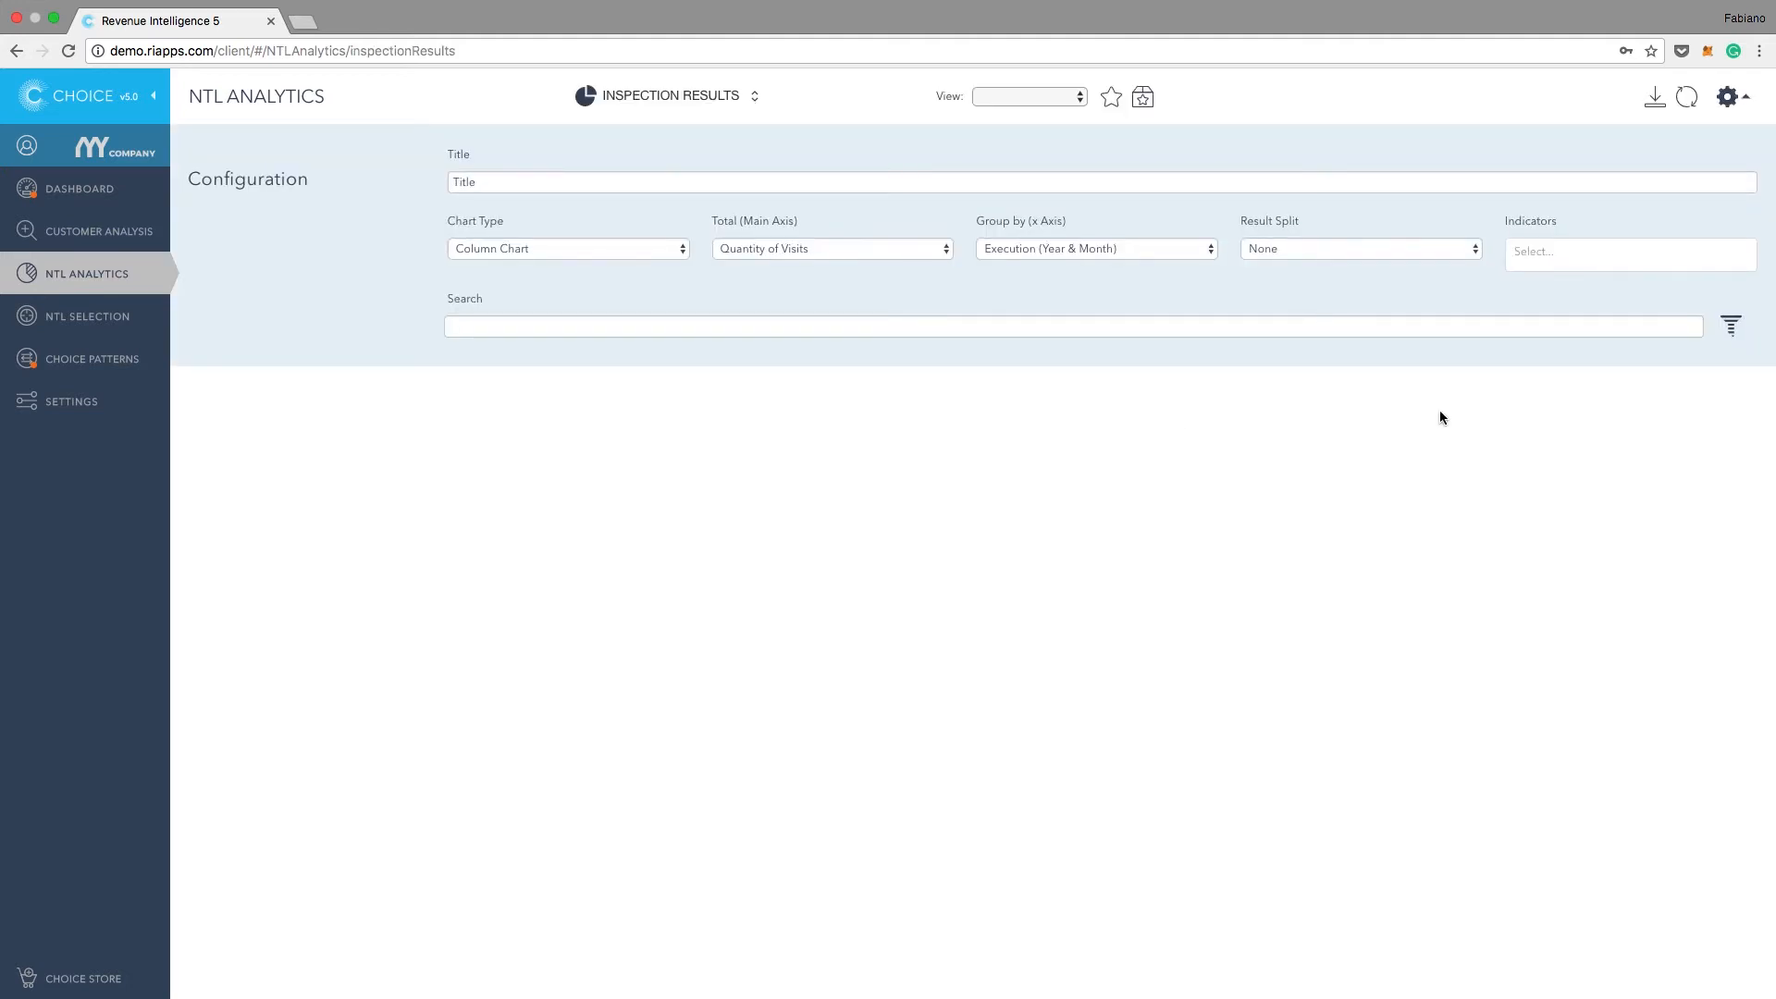
Step: Generate the visits chart with the % of Irregularity indicator, and temporarily hide the Total series to isolate the indicator line
click(1582, 265)
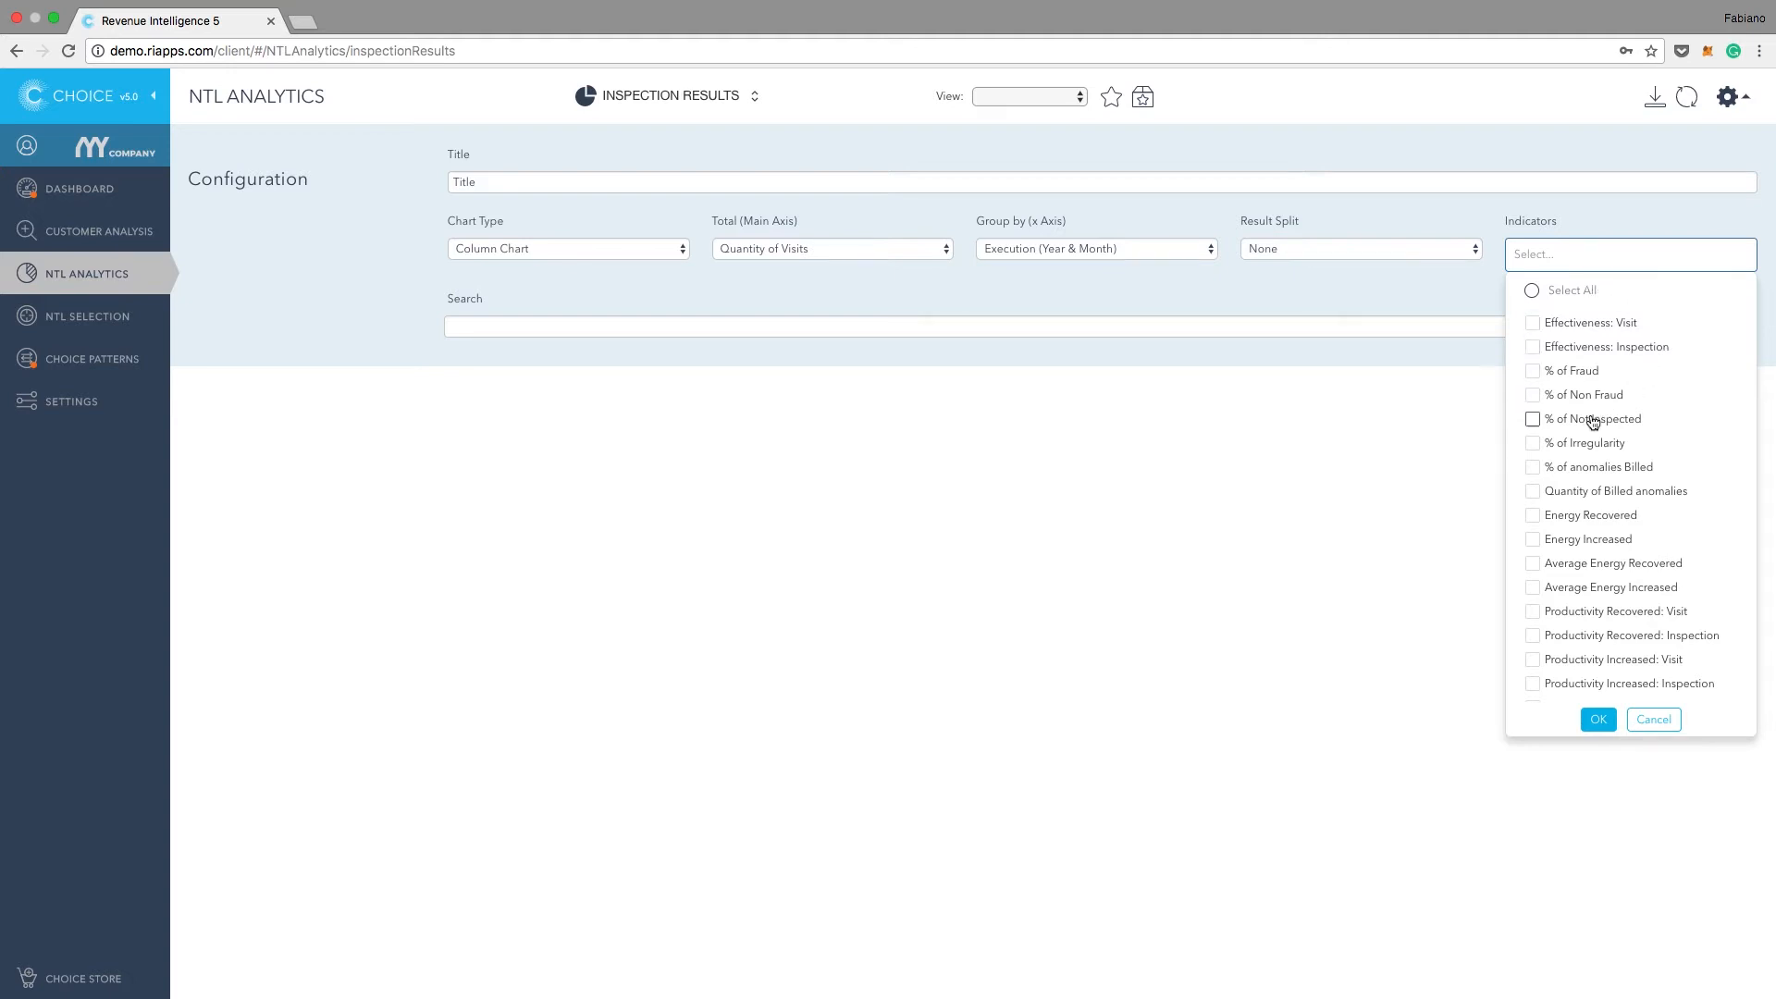
click(1534, 445)
click(1597, 716)
click(1688, 98)
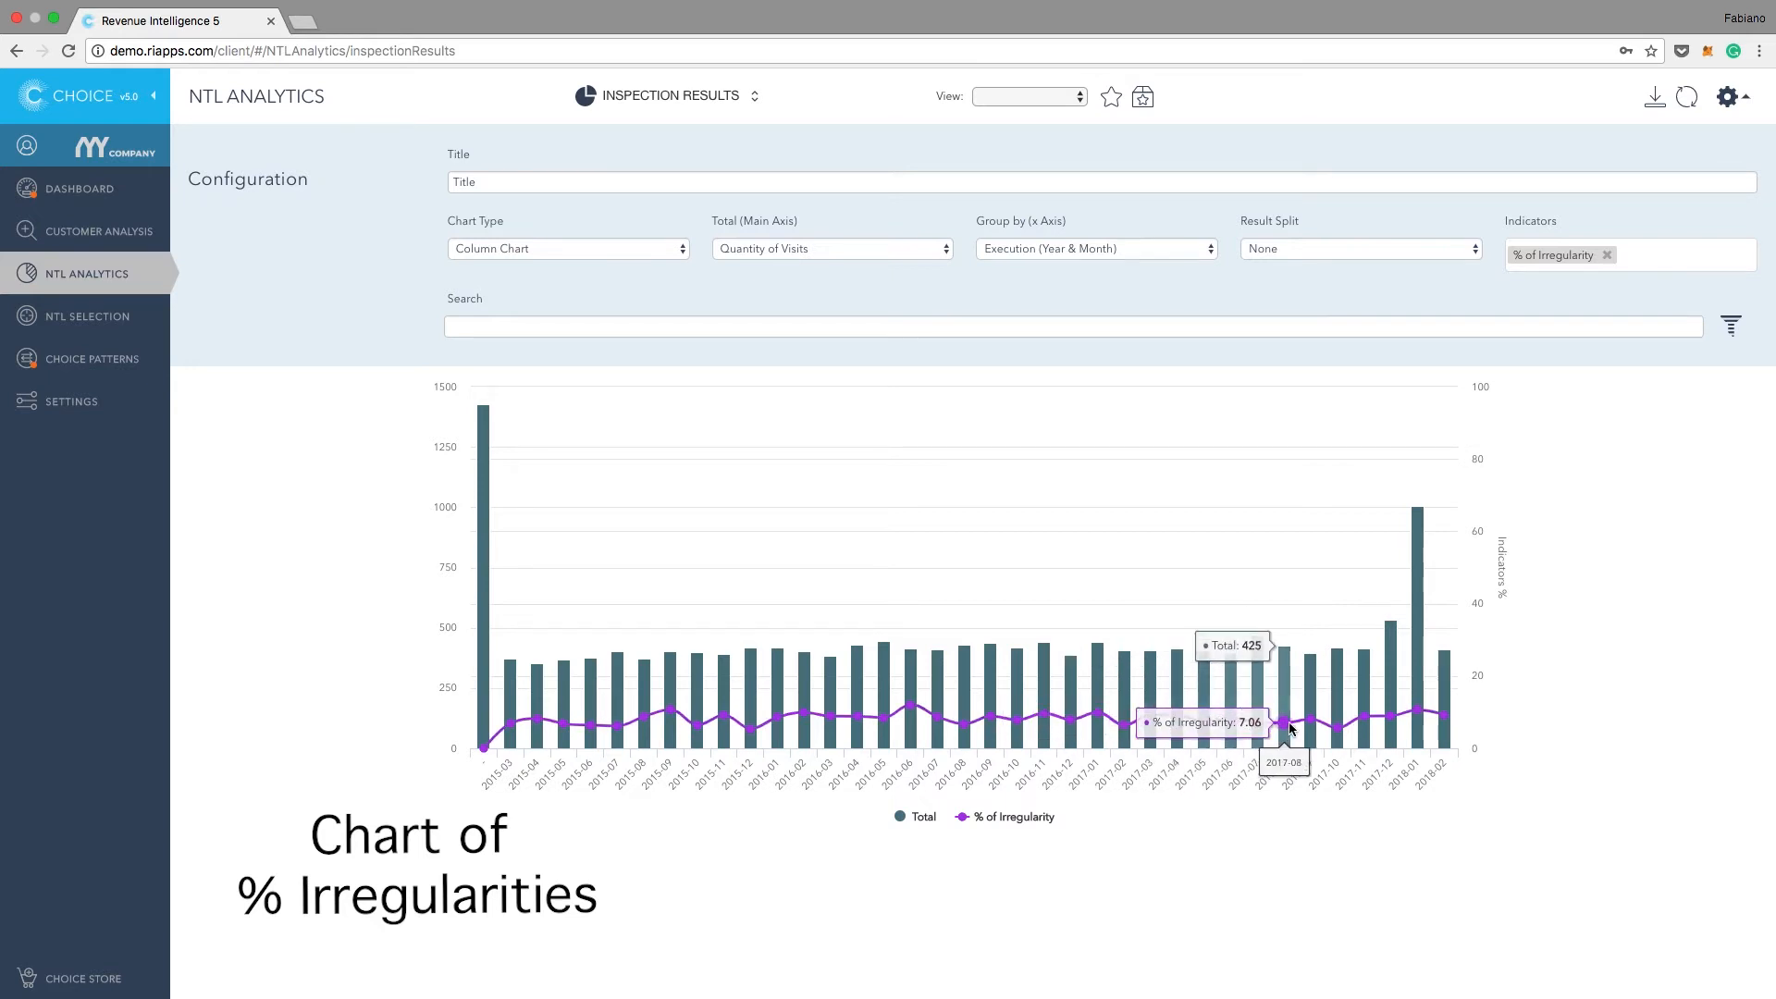
click(921, 817)
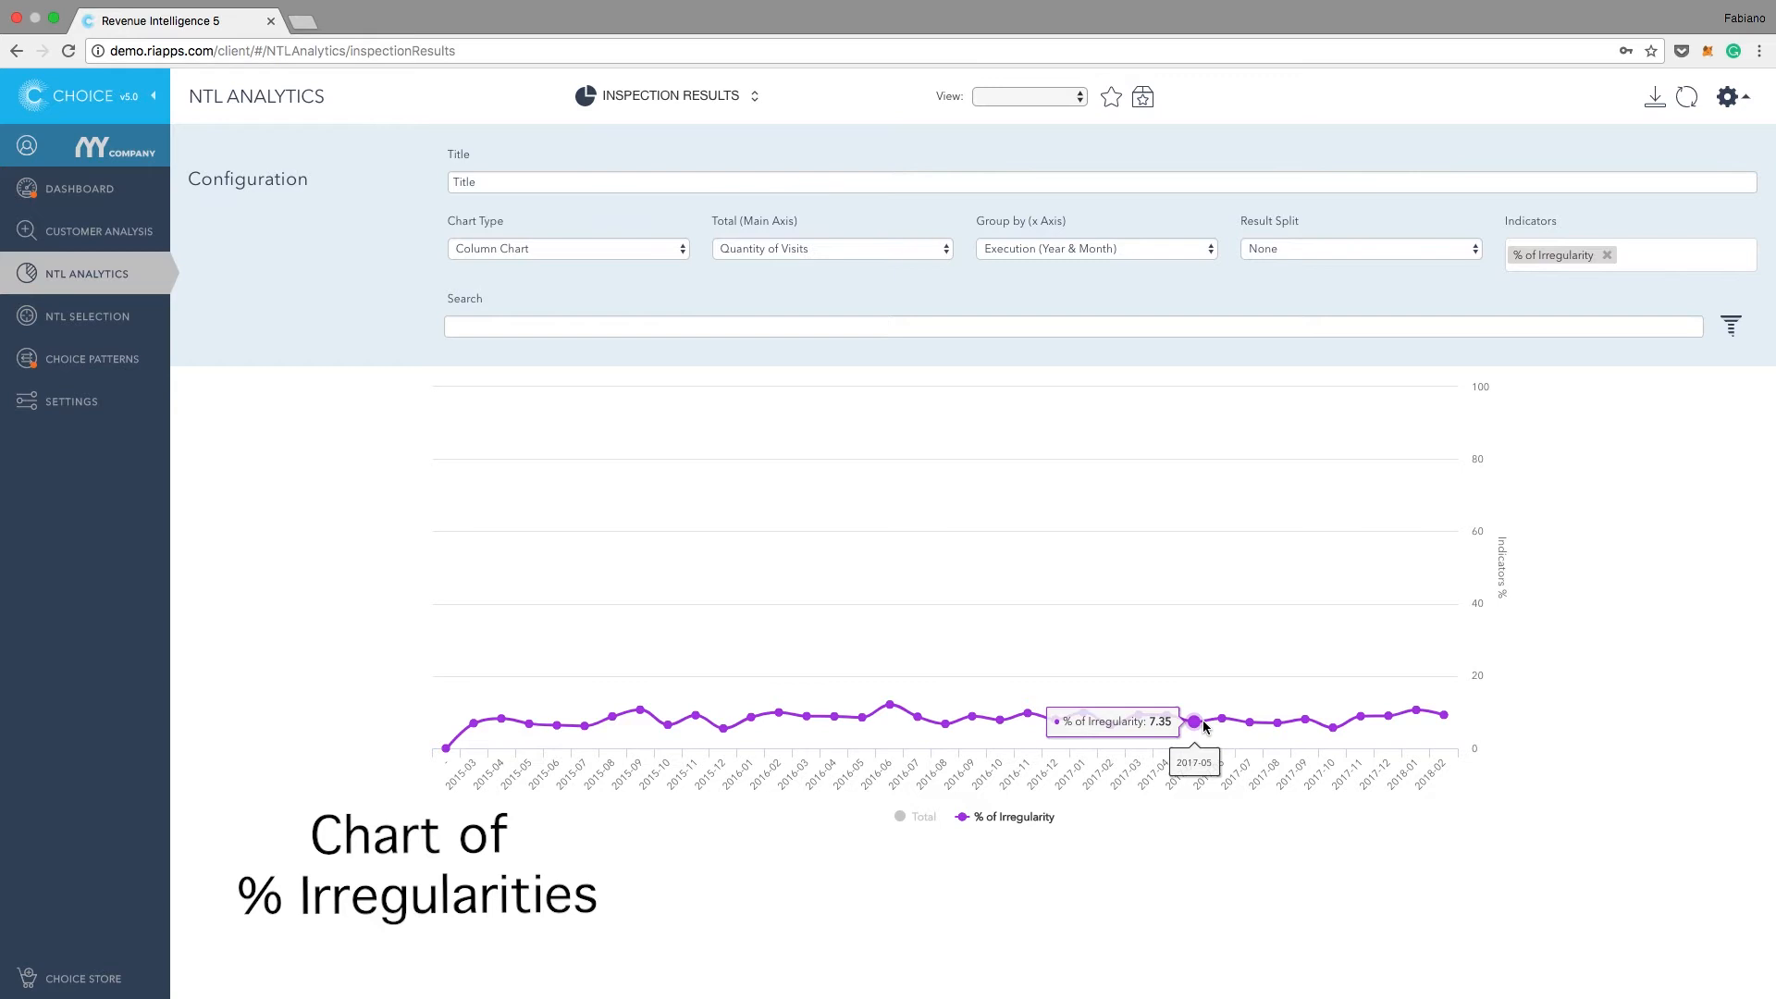
click(921, 817)
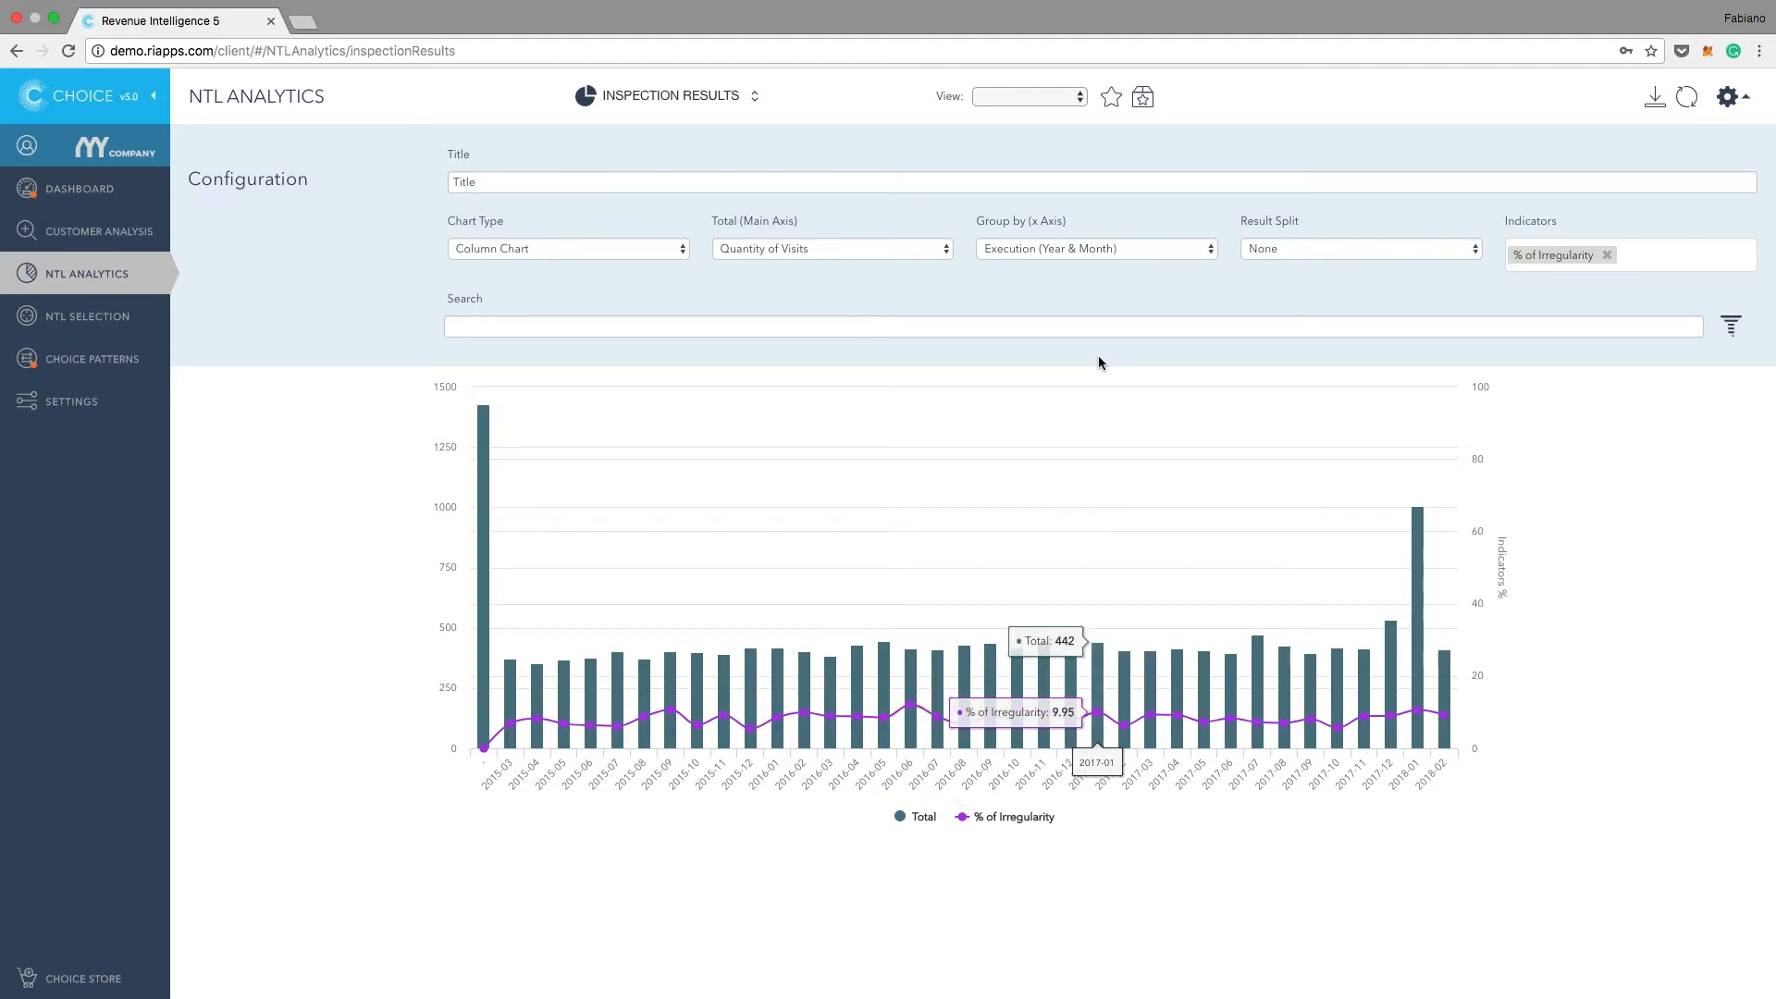
Step: Regroup the chart by Locality, refresh it, and inspect the irregularity percentage of individual localities
click(1147, 250)
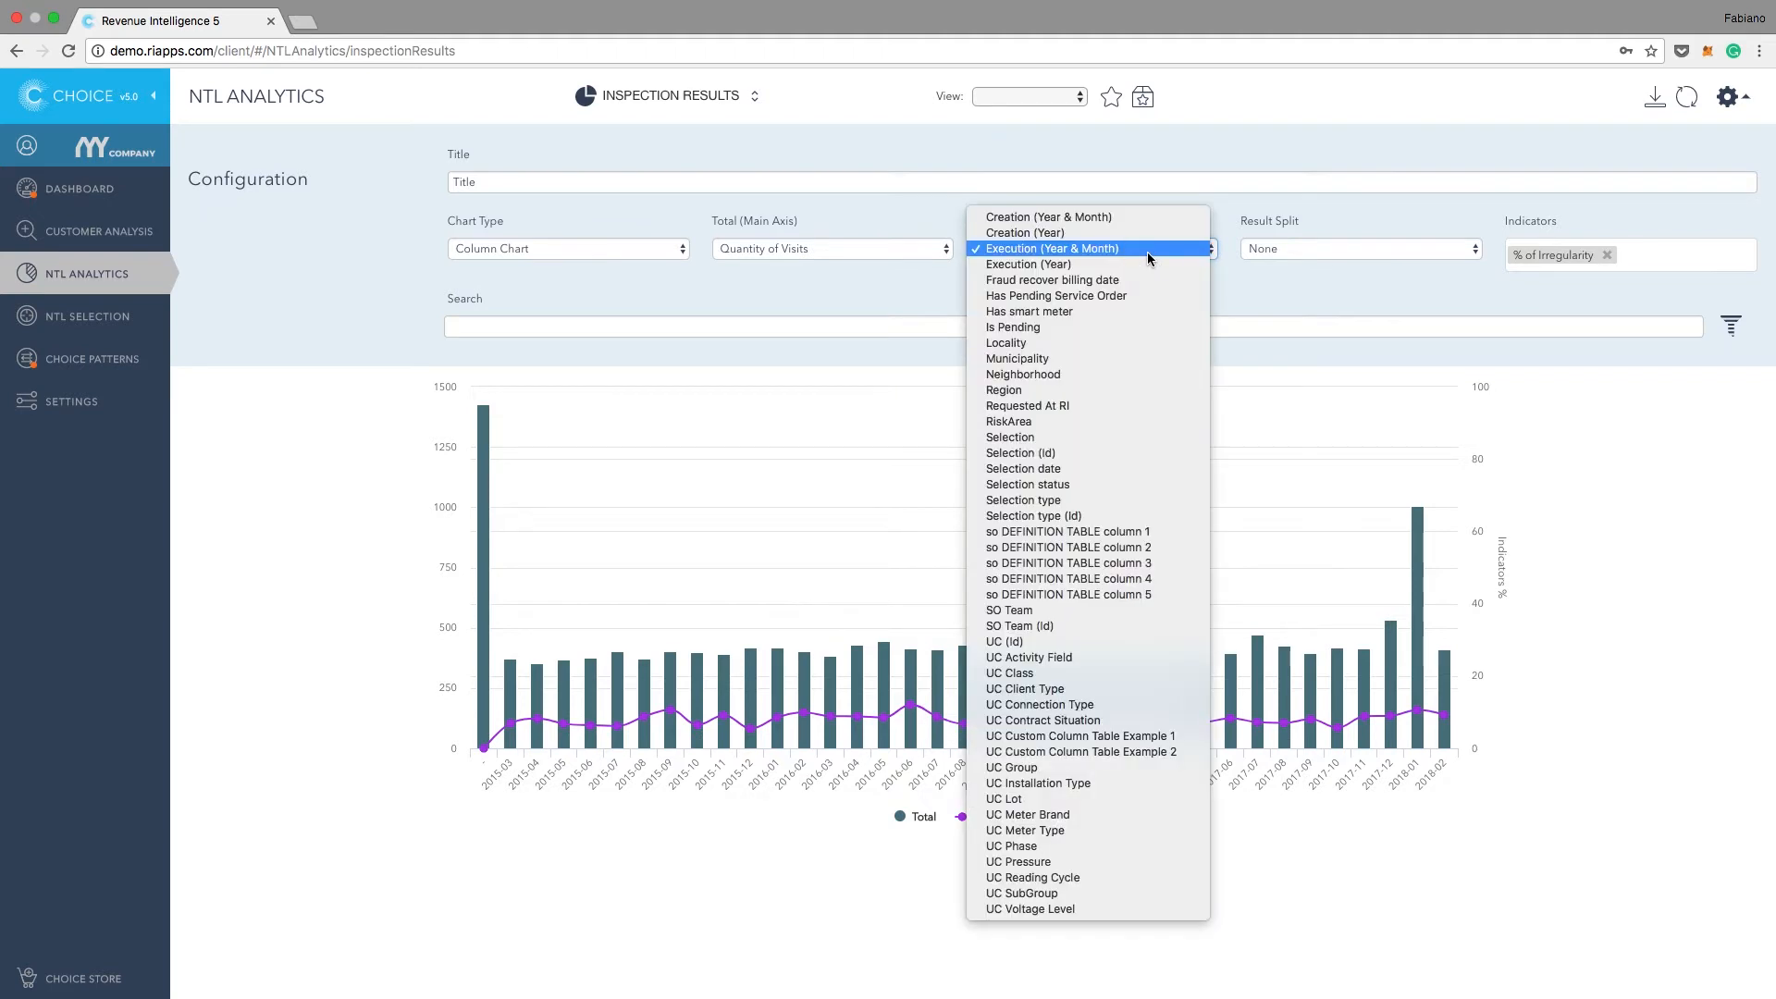
click(1063, 343)
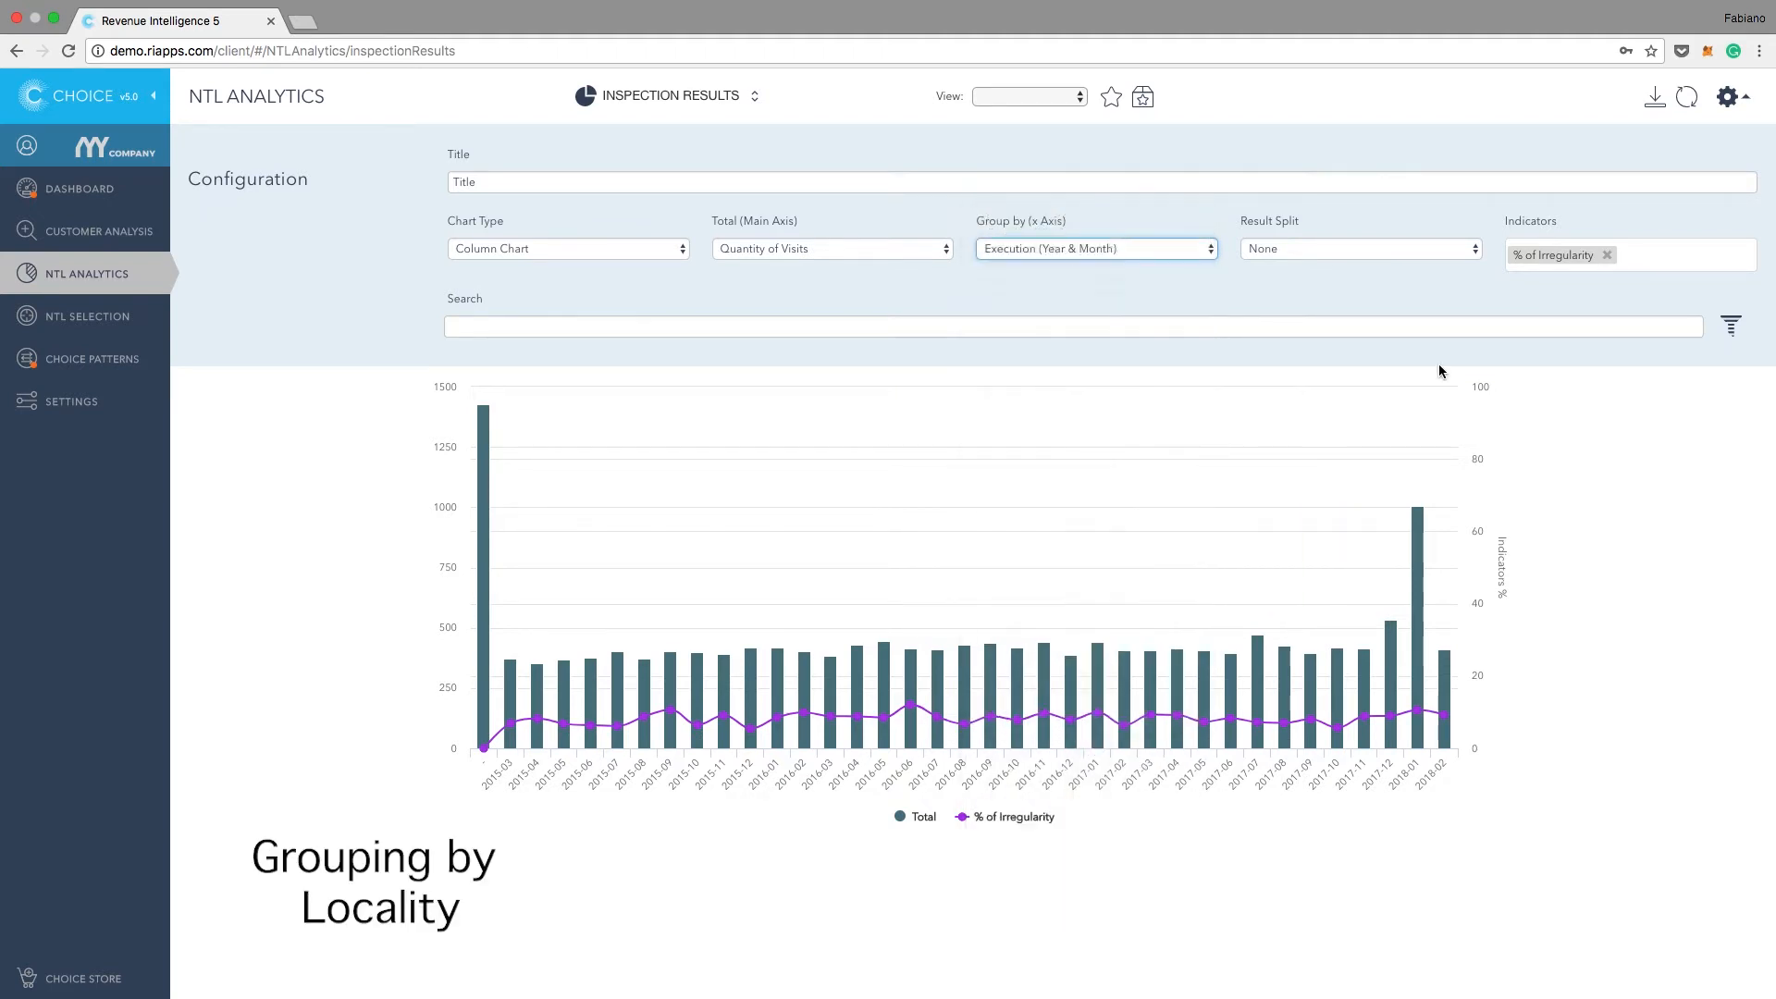
click(1693, 95)
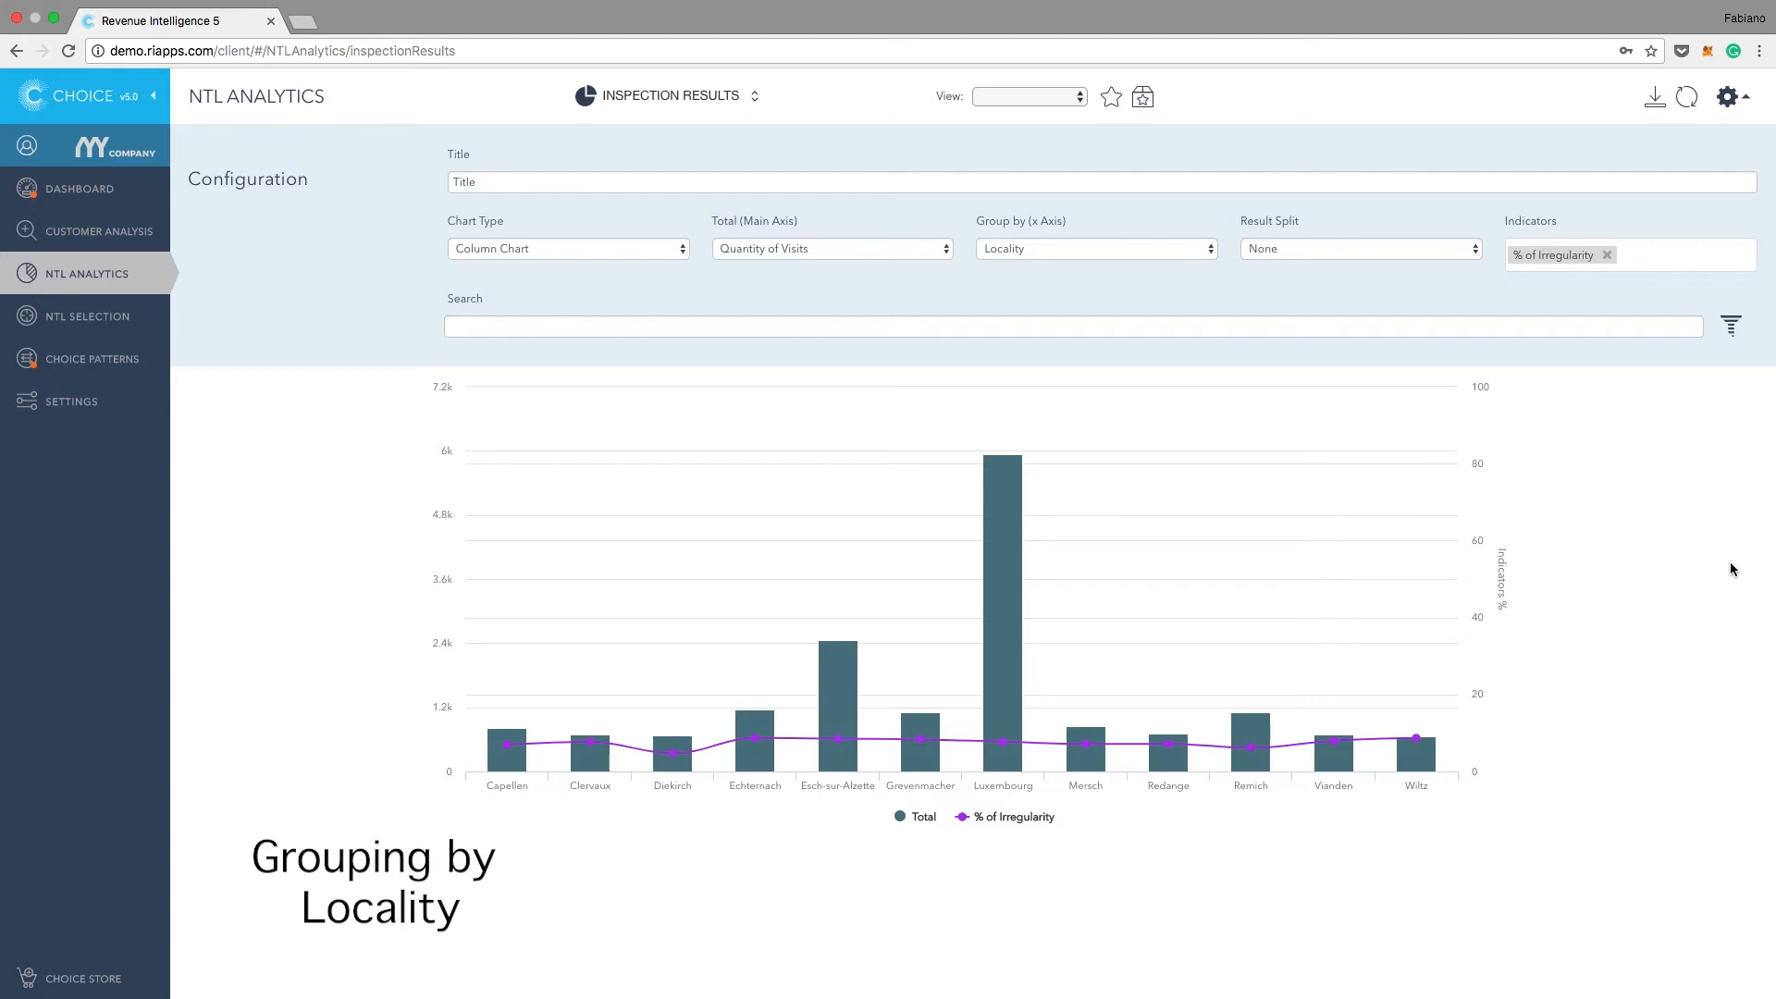
mouse_move(1017, 759)
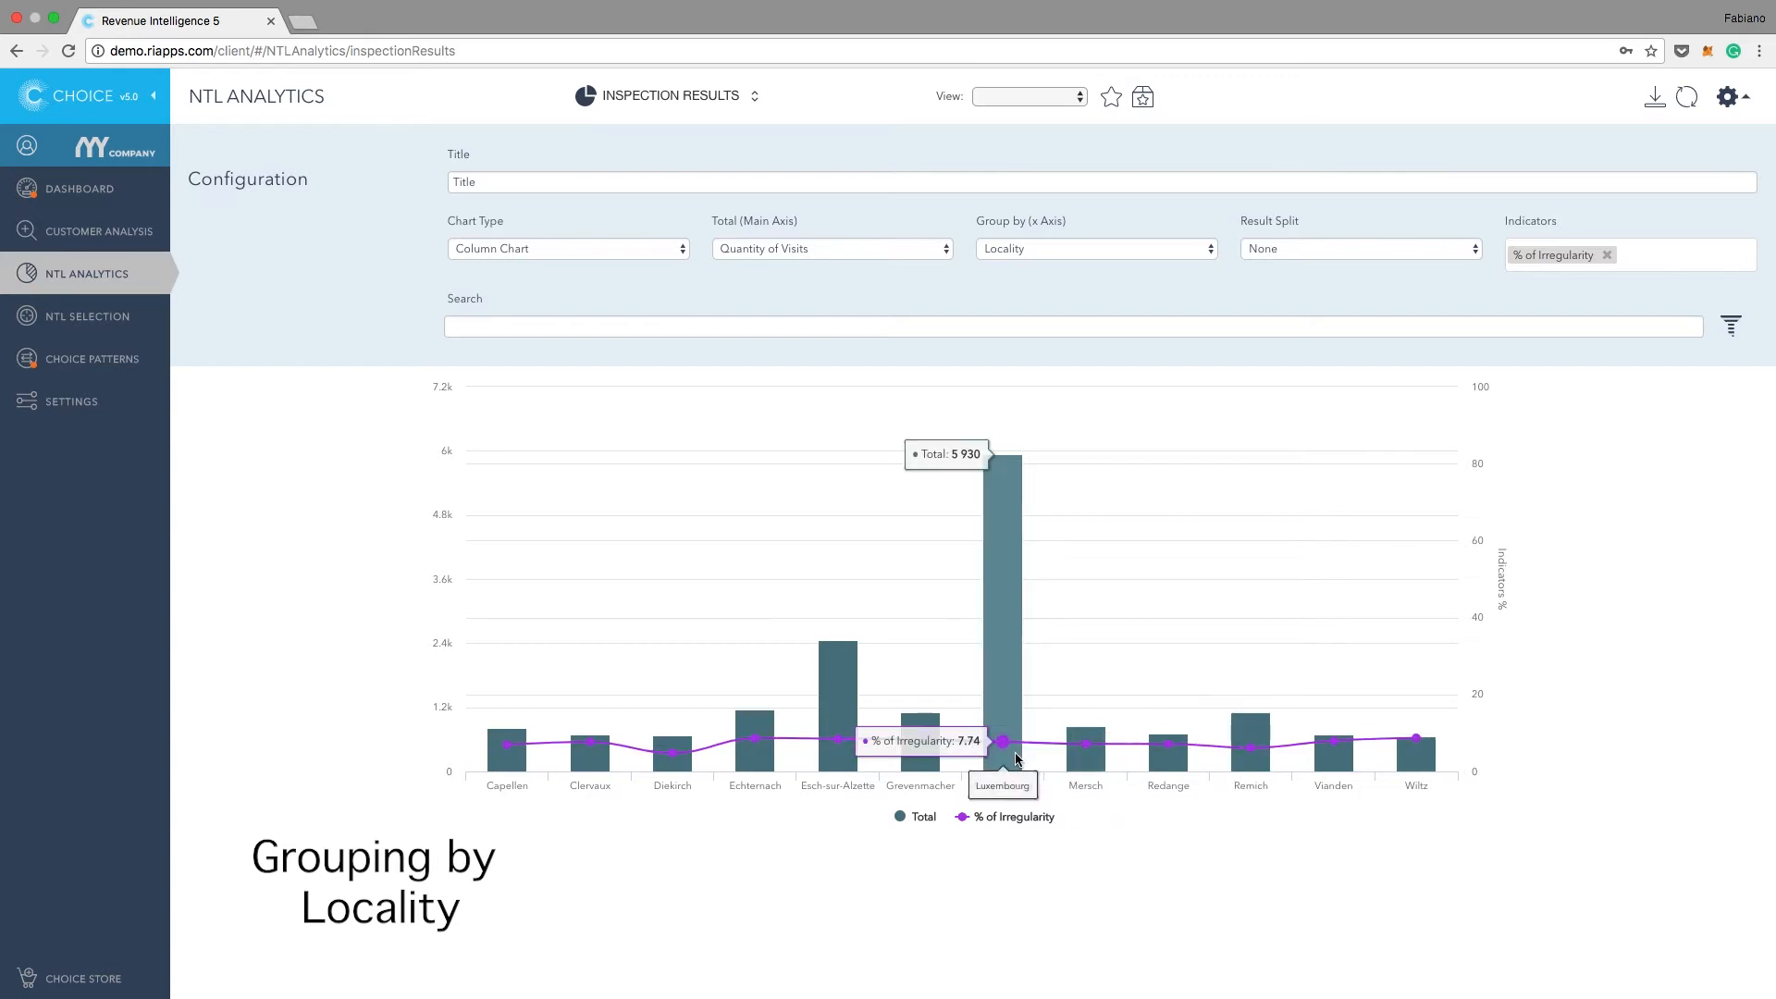
mouse_move(1095, 751)
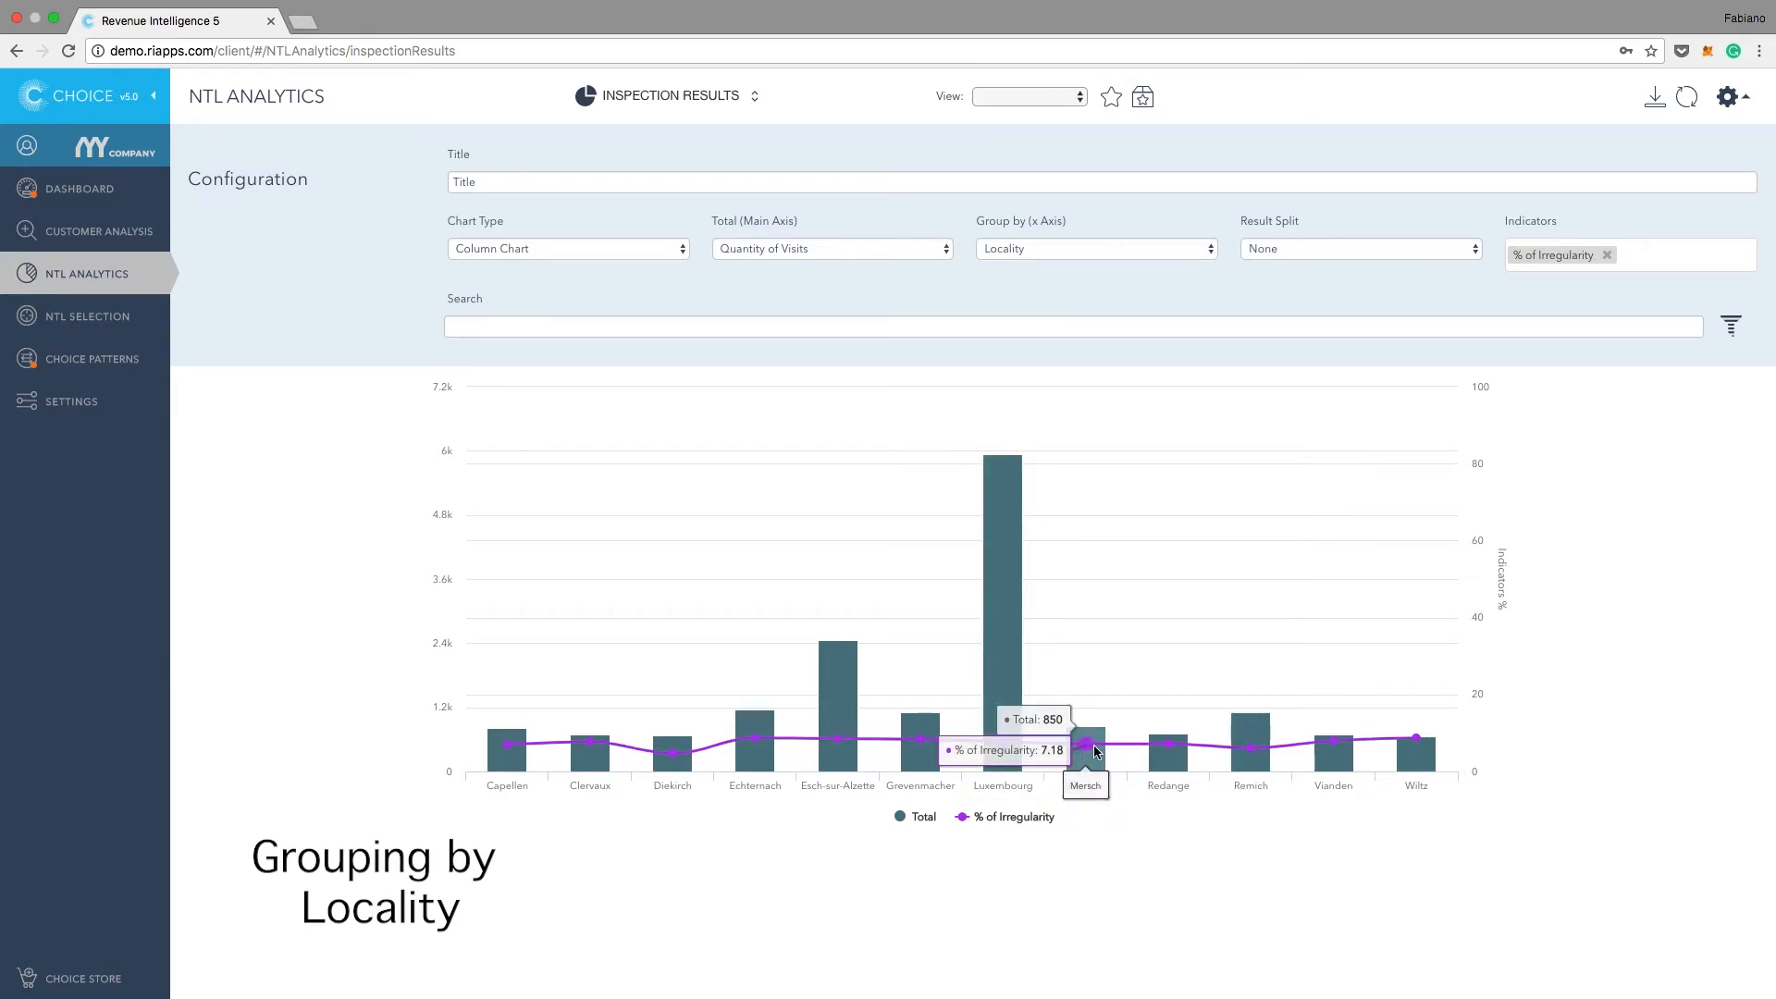
mouse_move(1185, 754)
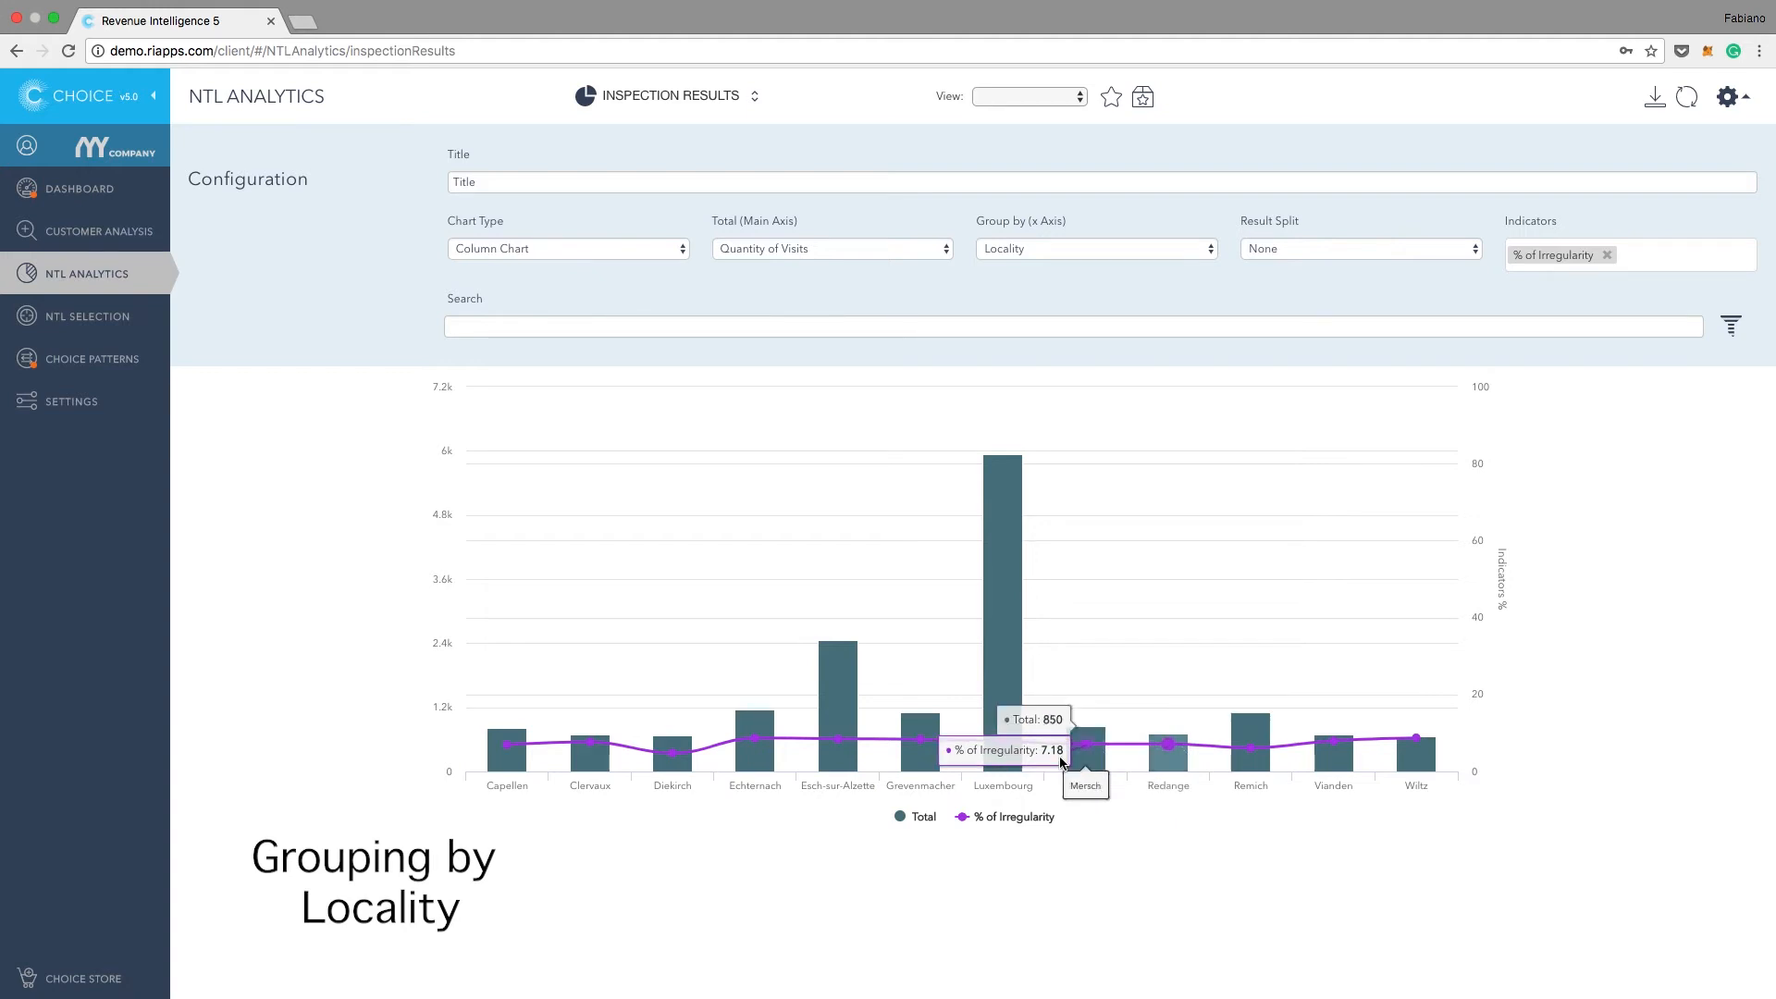
mouse_move(676, 755)
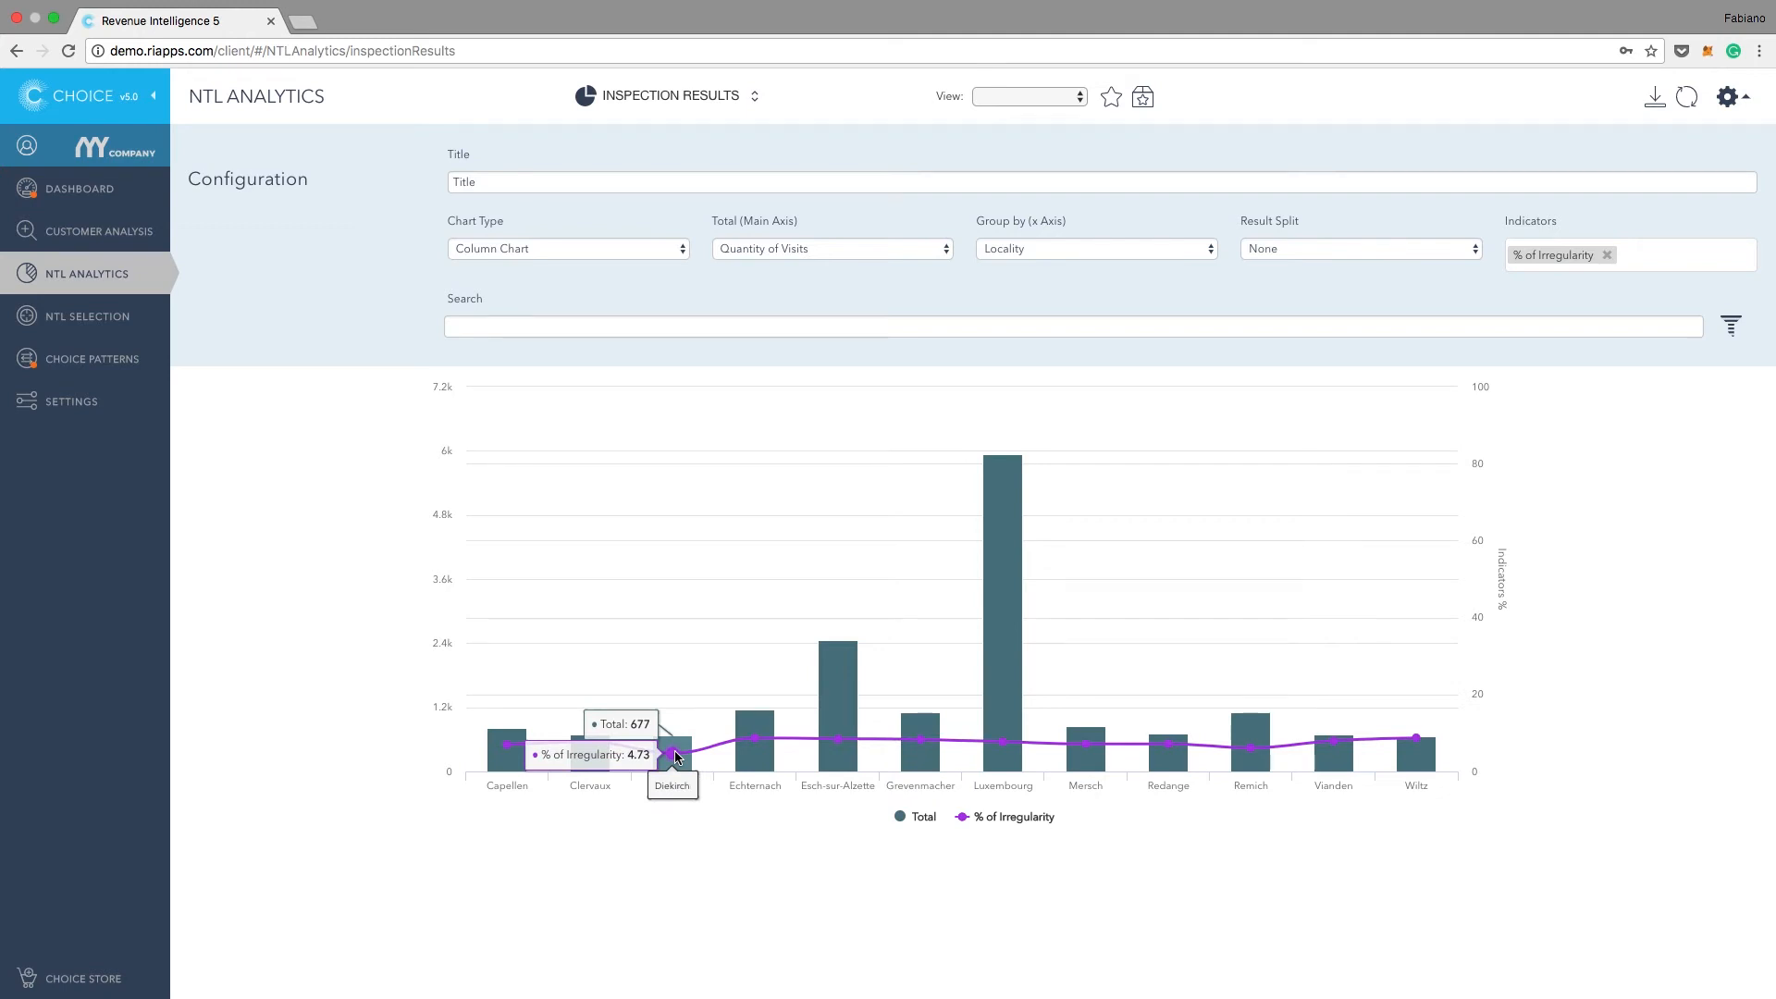
mouse_move(1224, 522)
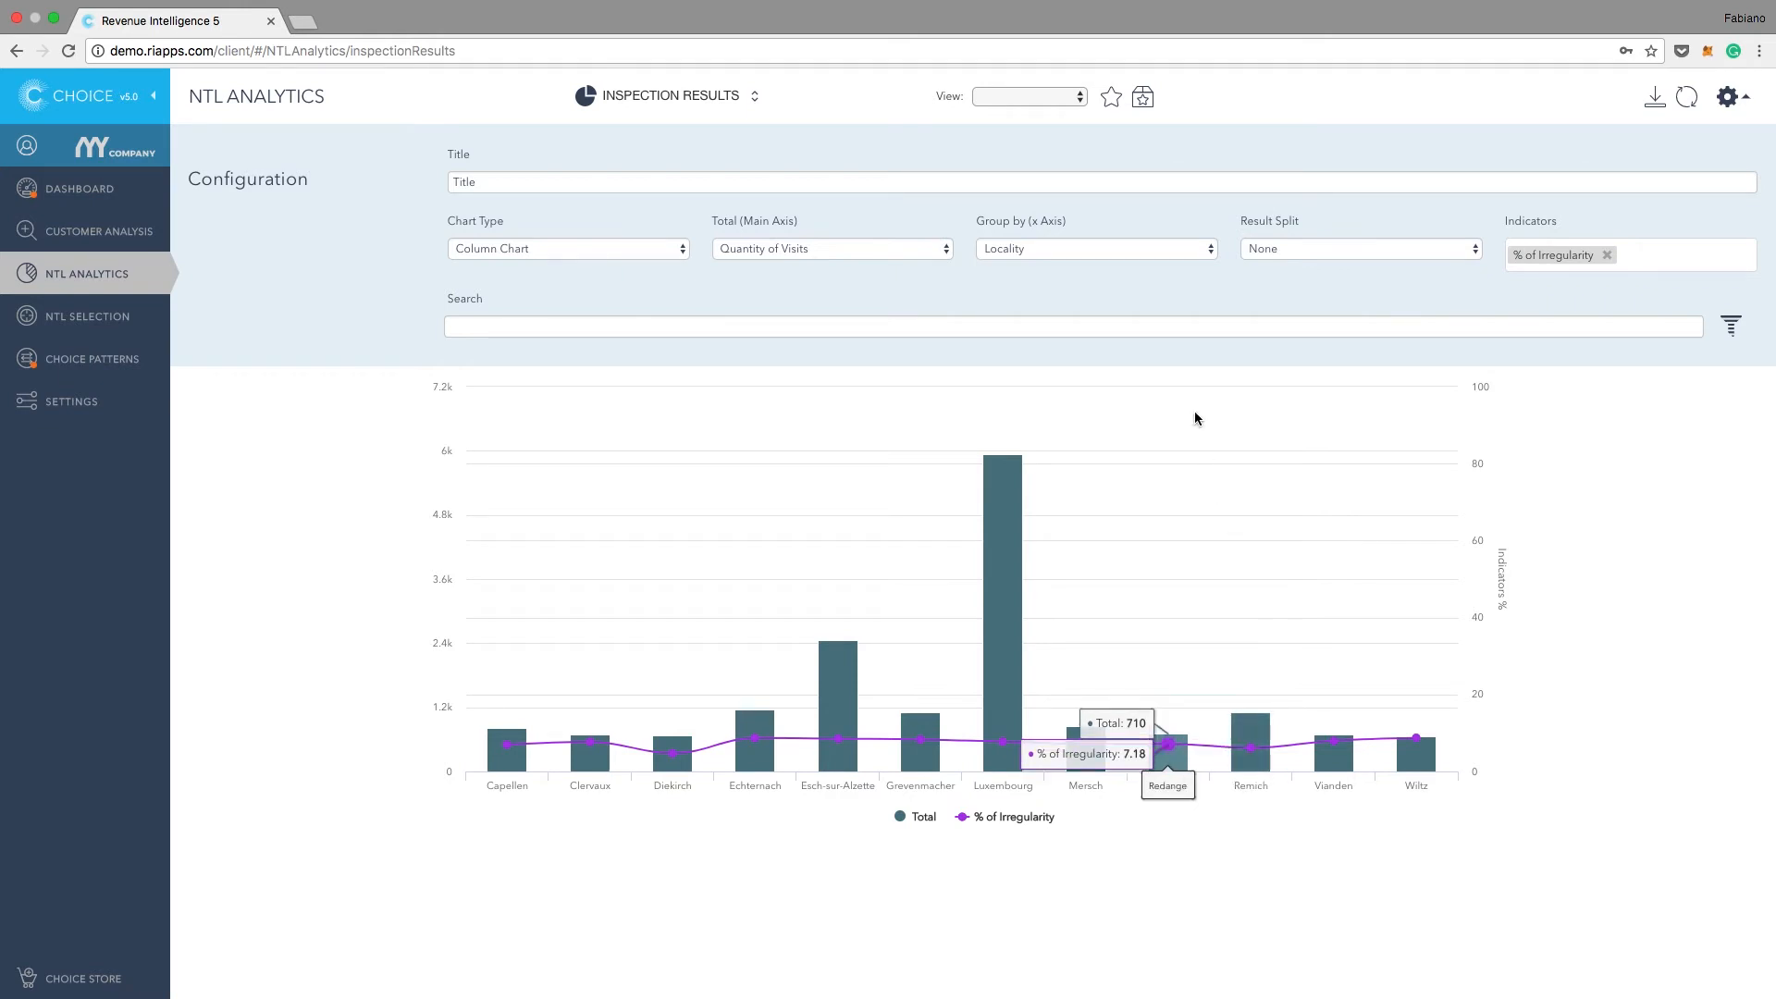
Step: Regroup the chart by UC Class, refresh it, and inspect the irregularity percentage of the consumer classes
click(1122, 252)
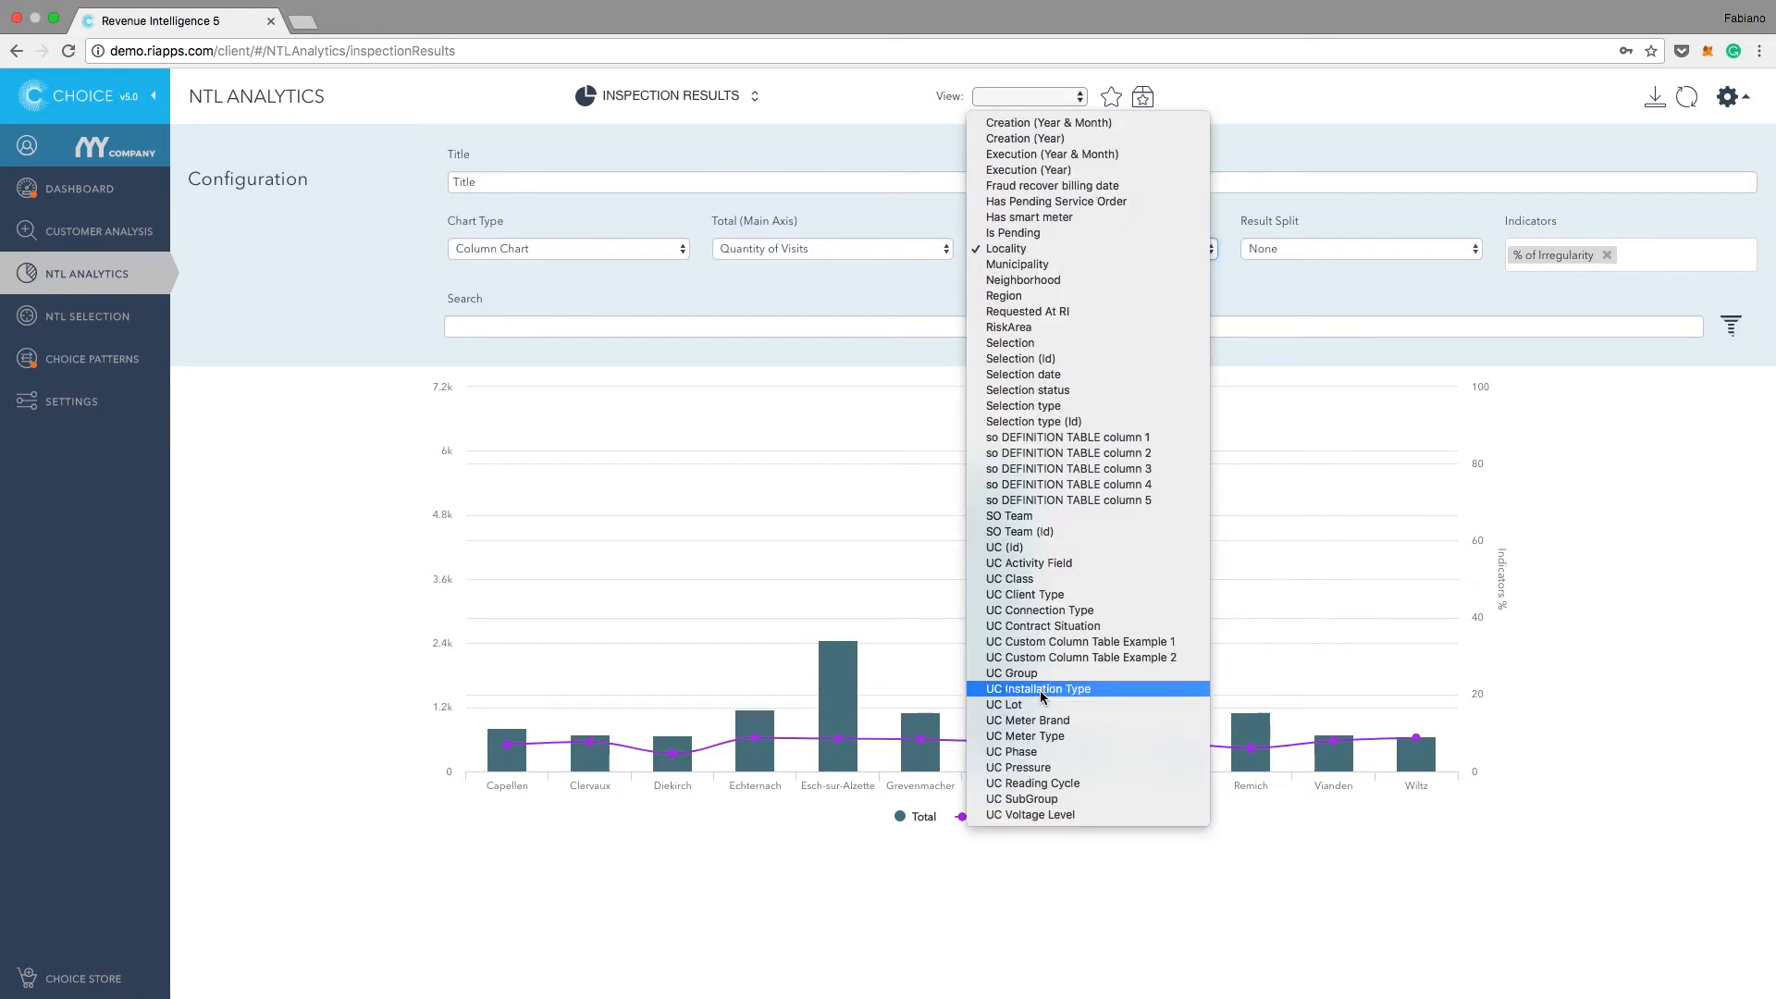
click(1016, 580)
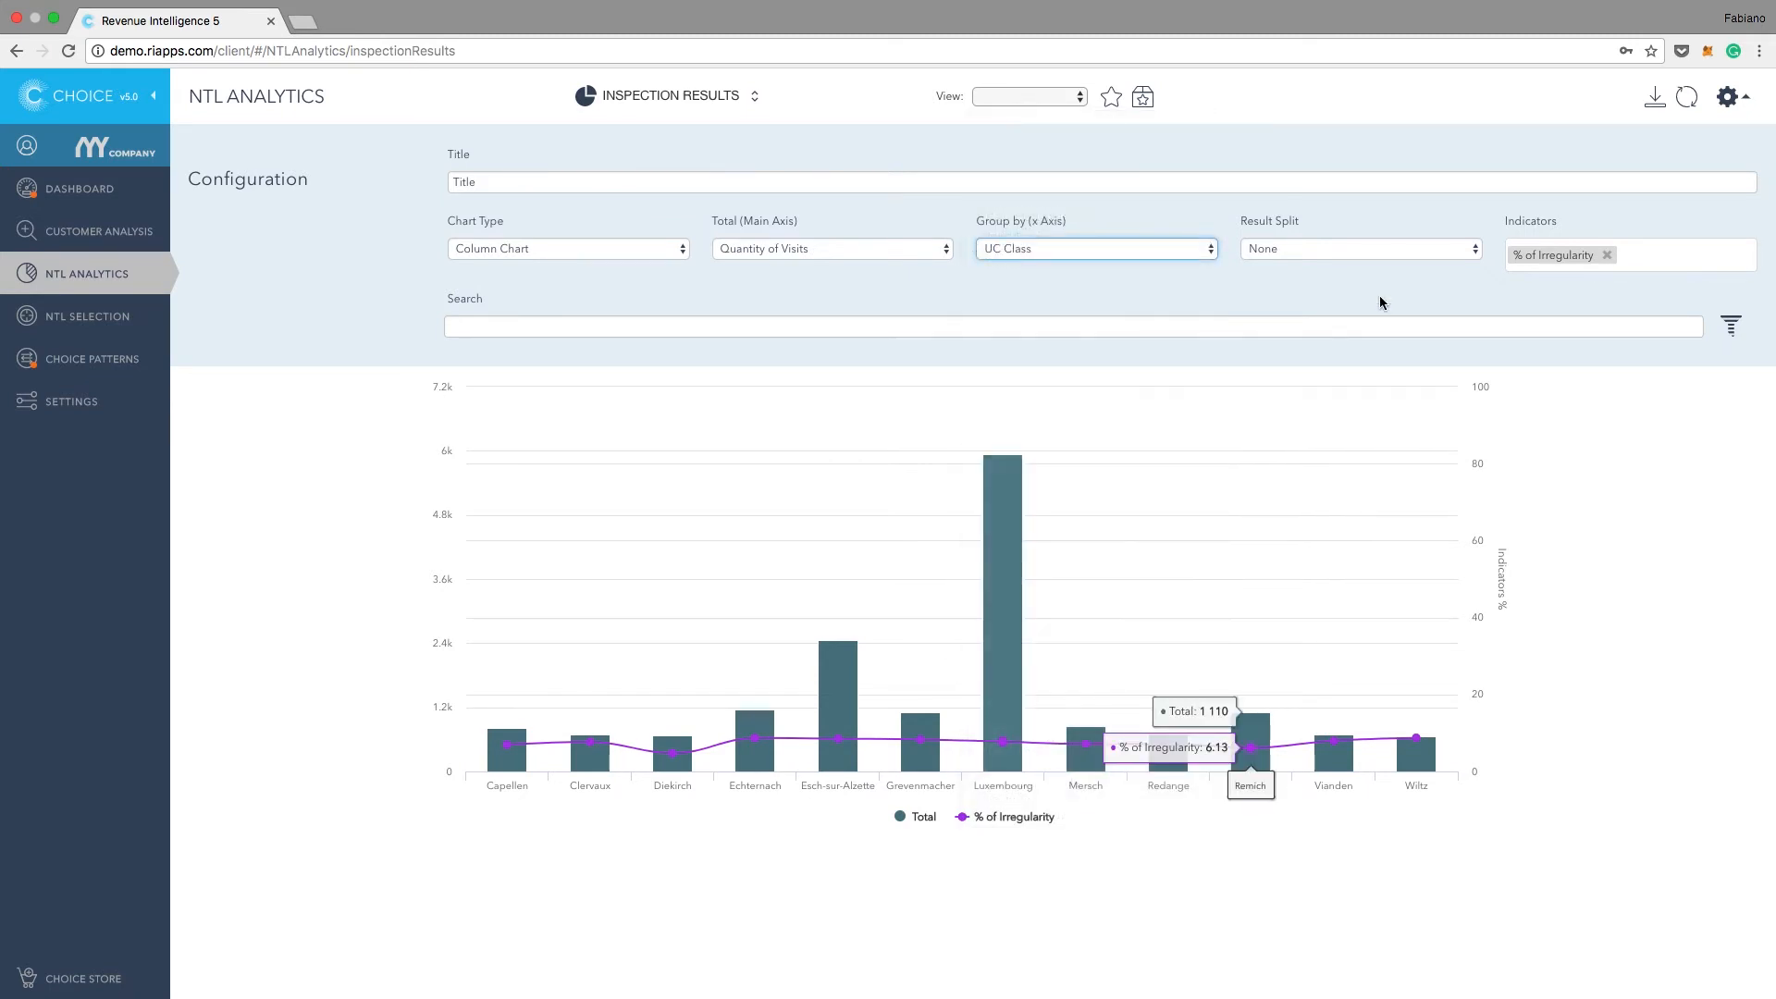
click(1687, 97)
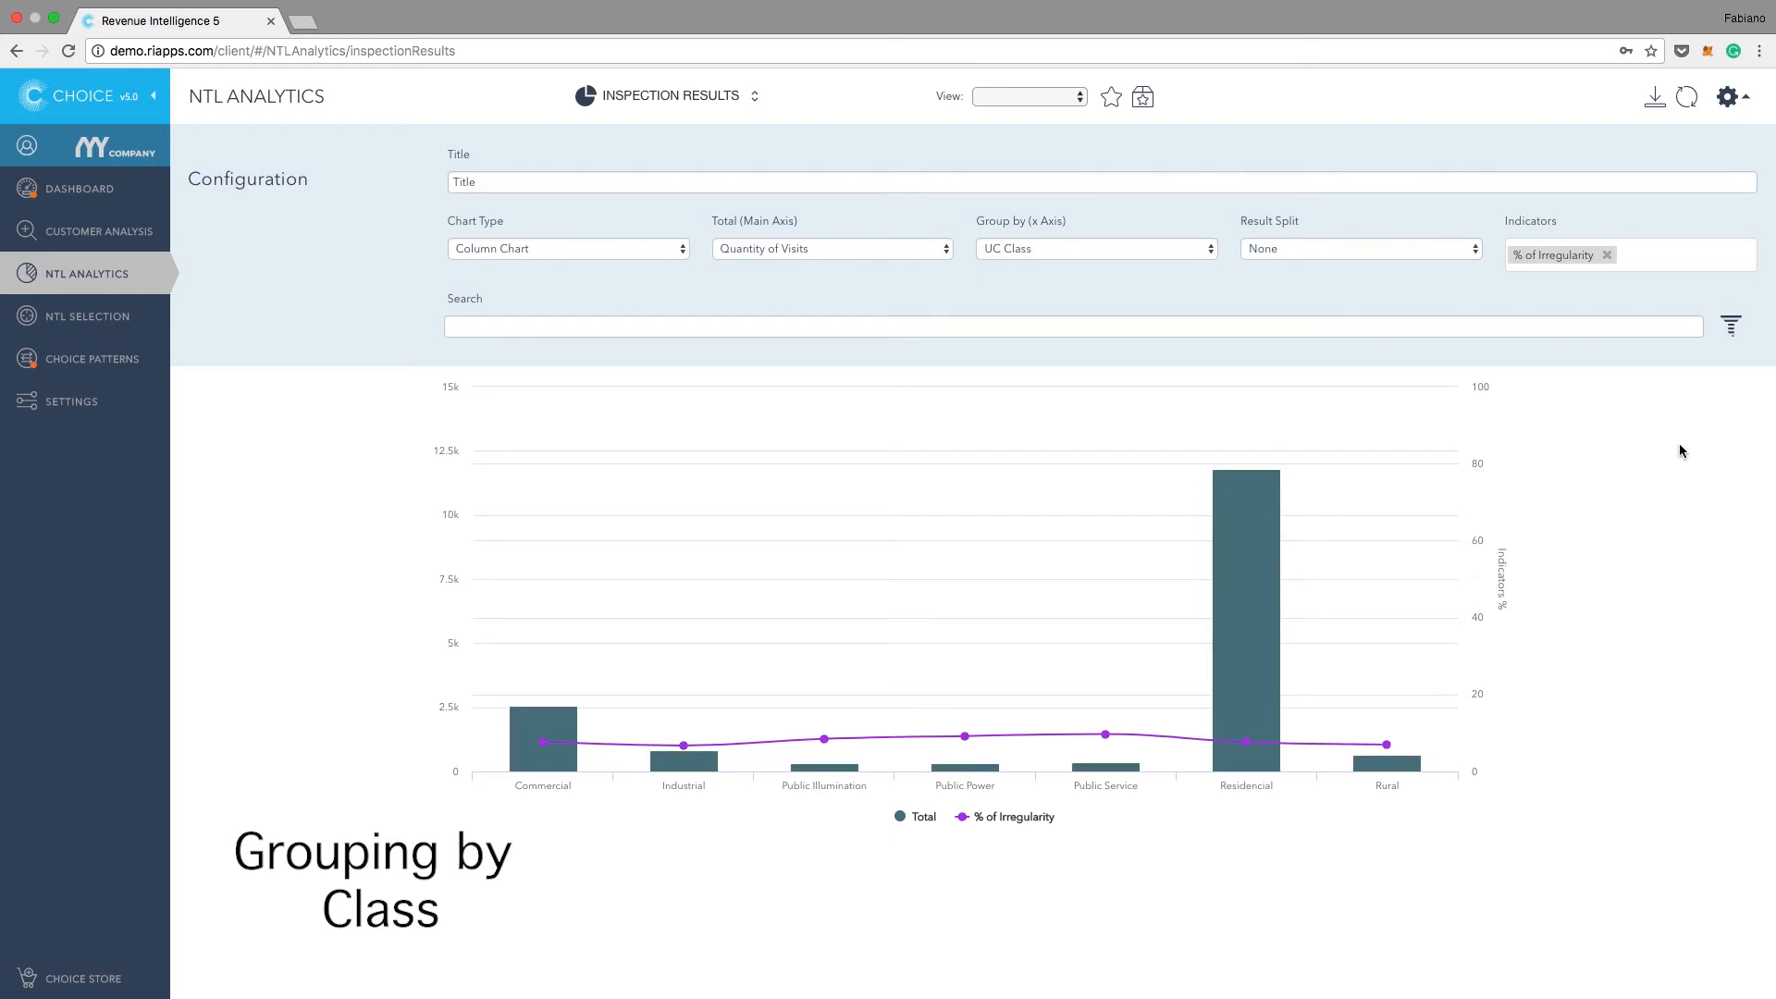
mouse_move(1197, 701)
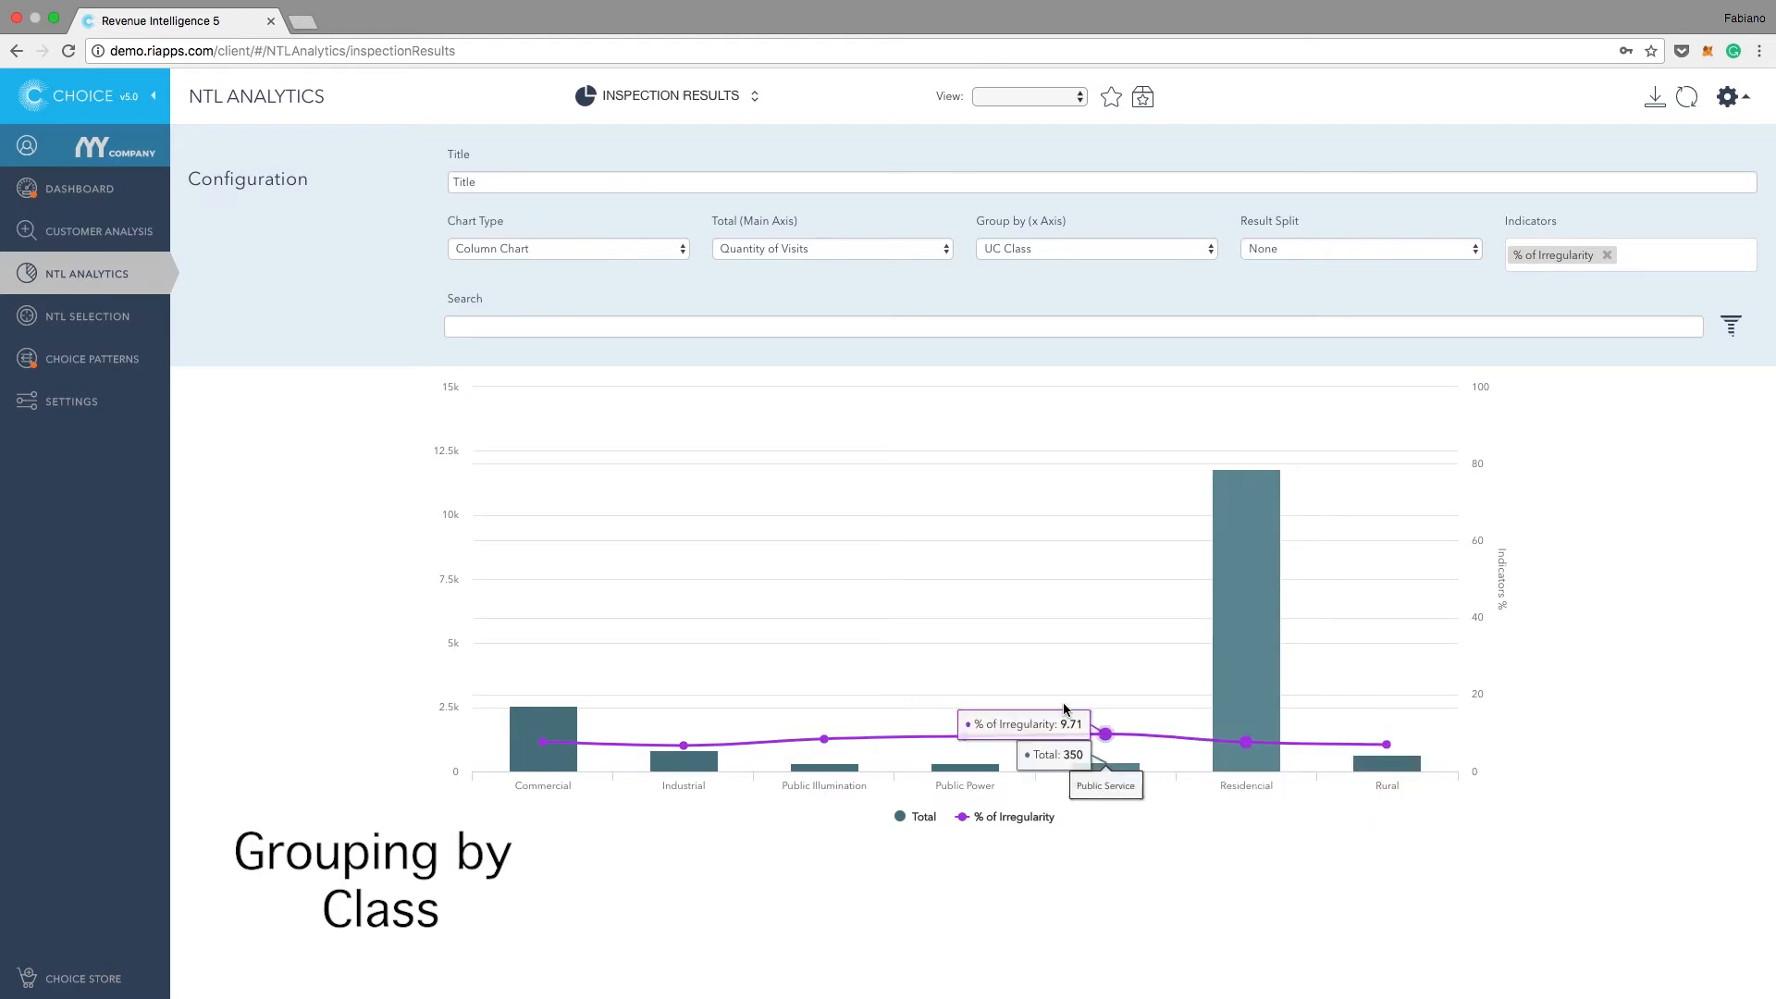
mouse_move(532, 721)
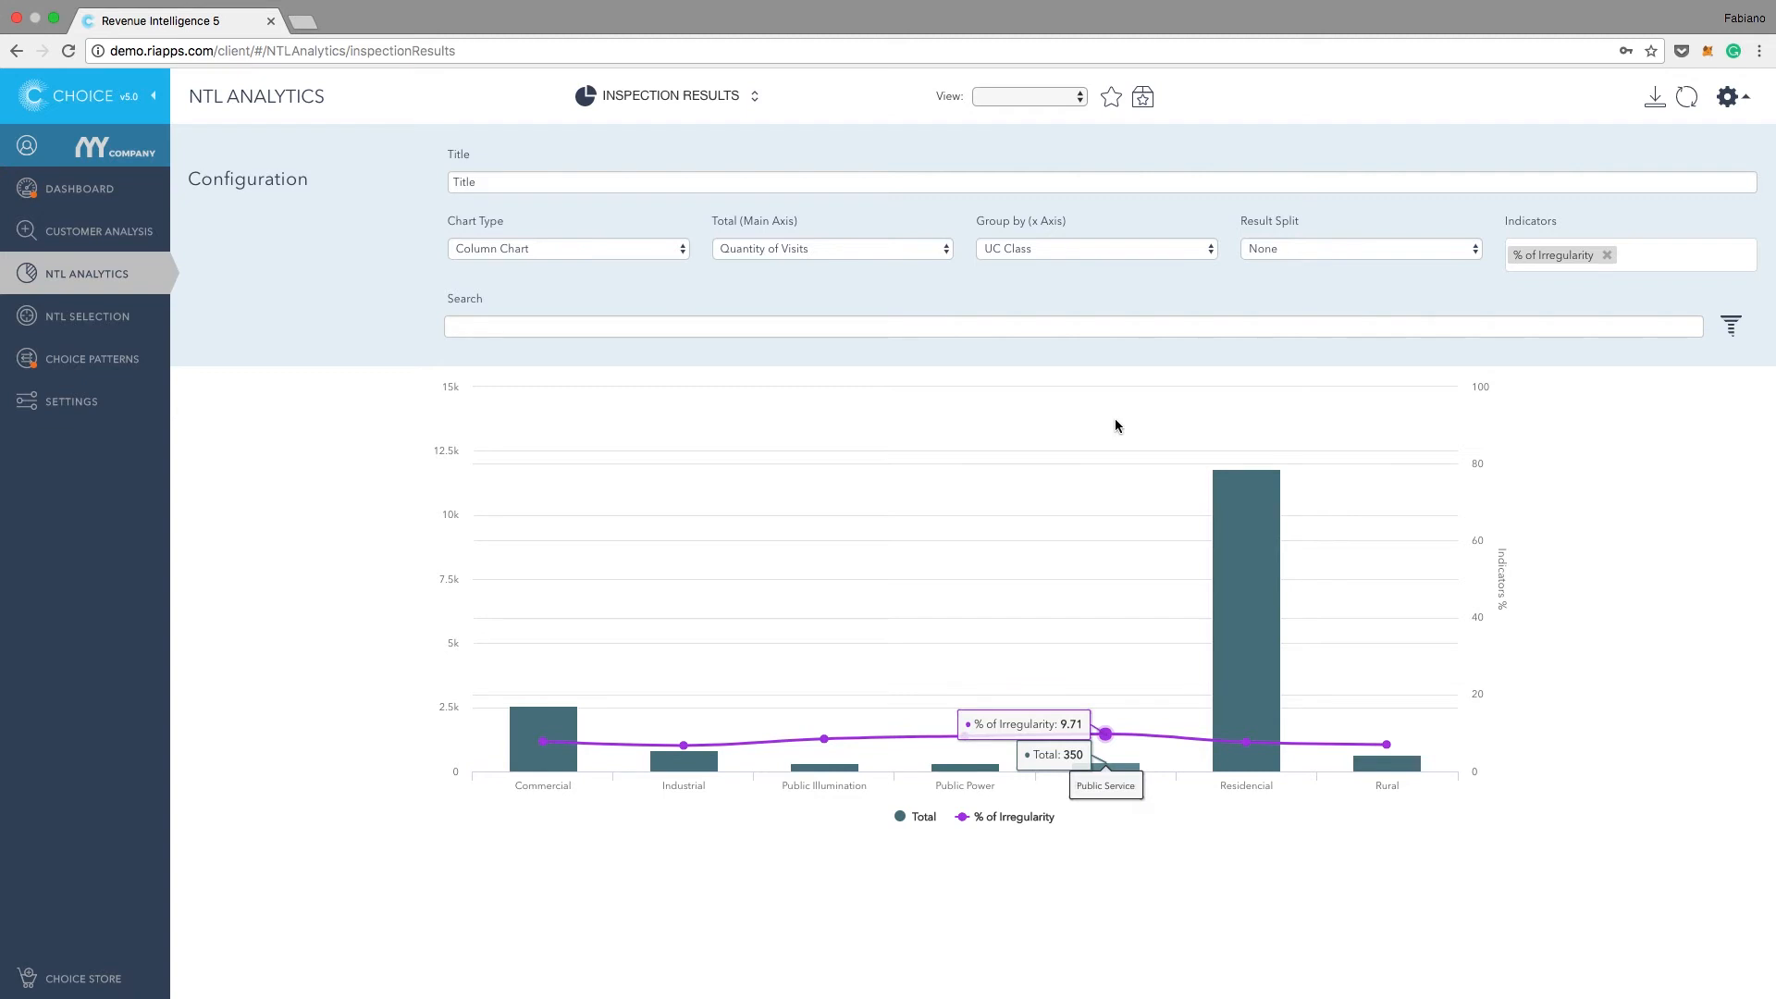
Step: Start a filter for the chart with a first rule, UC Class equal Commercial
click(1733, 322)
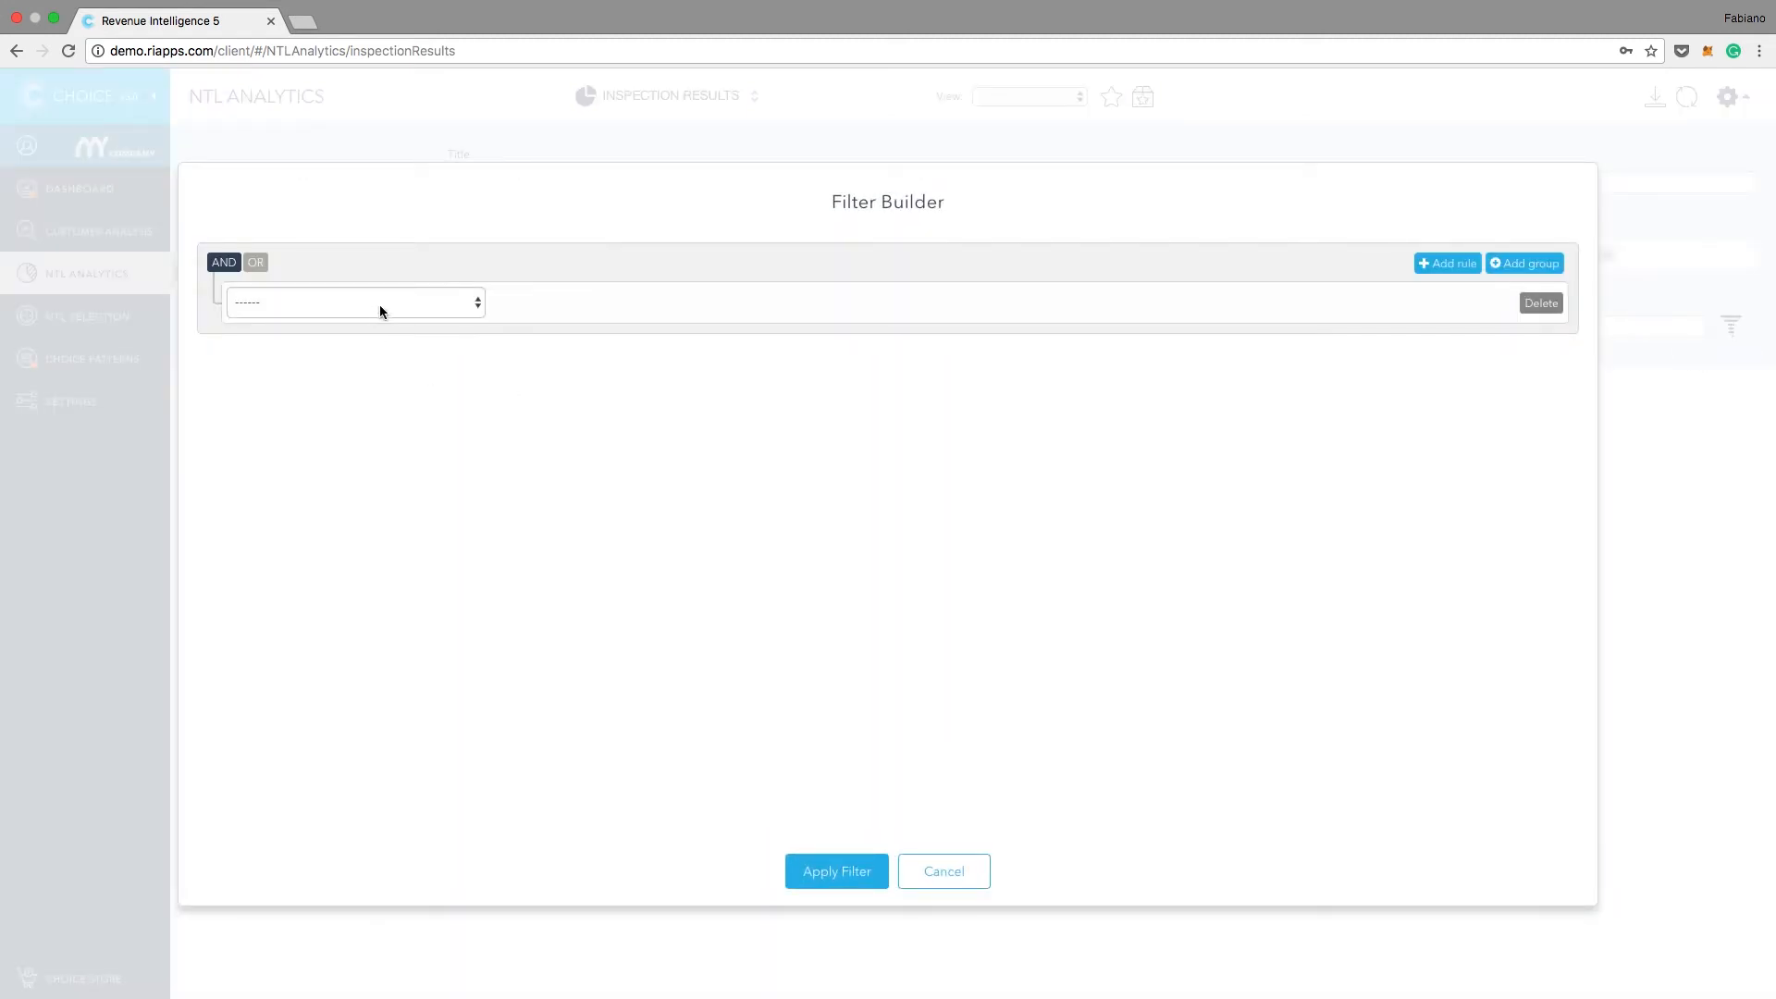
click(380, 303)
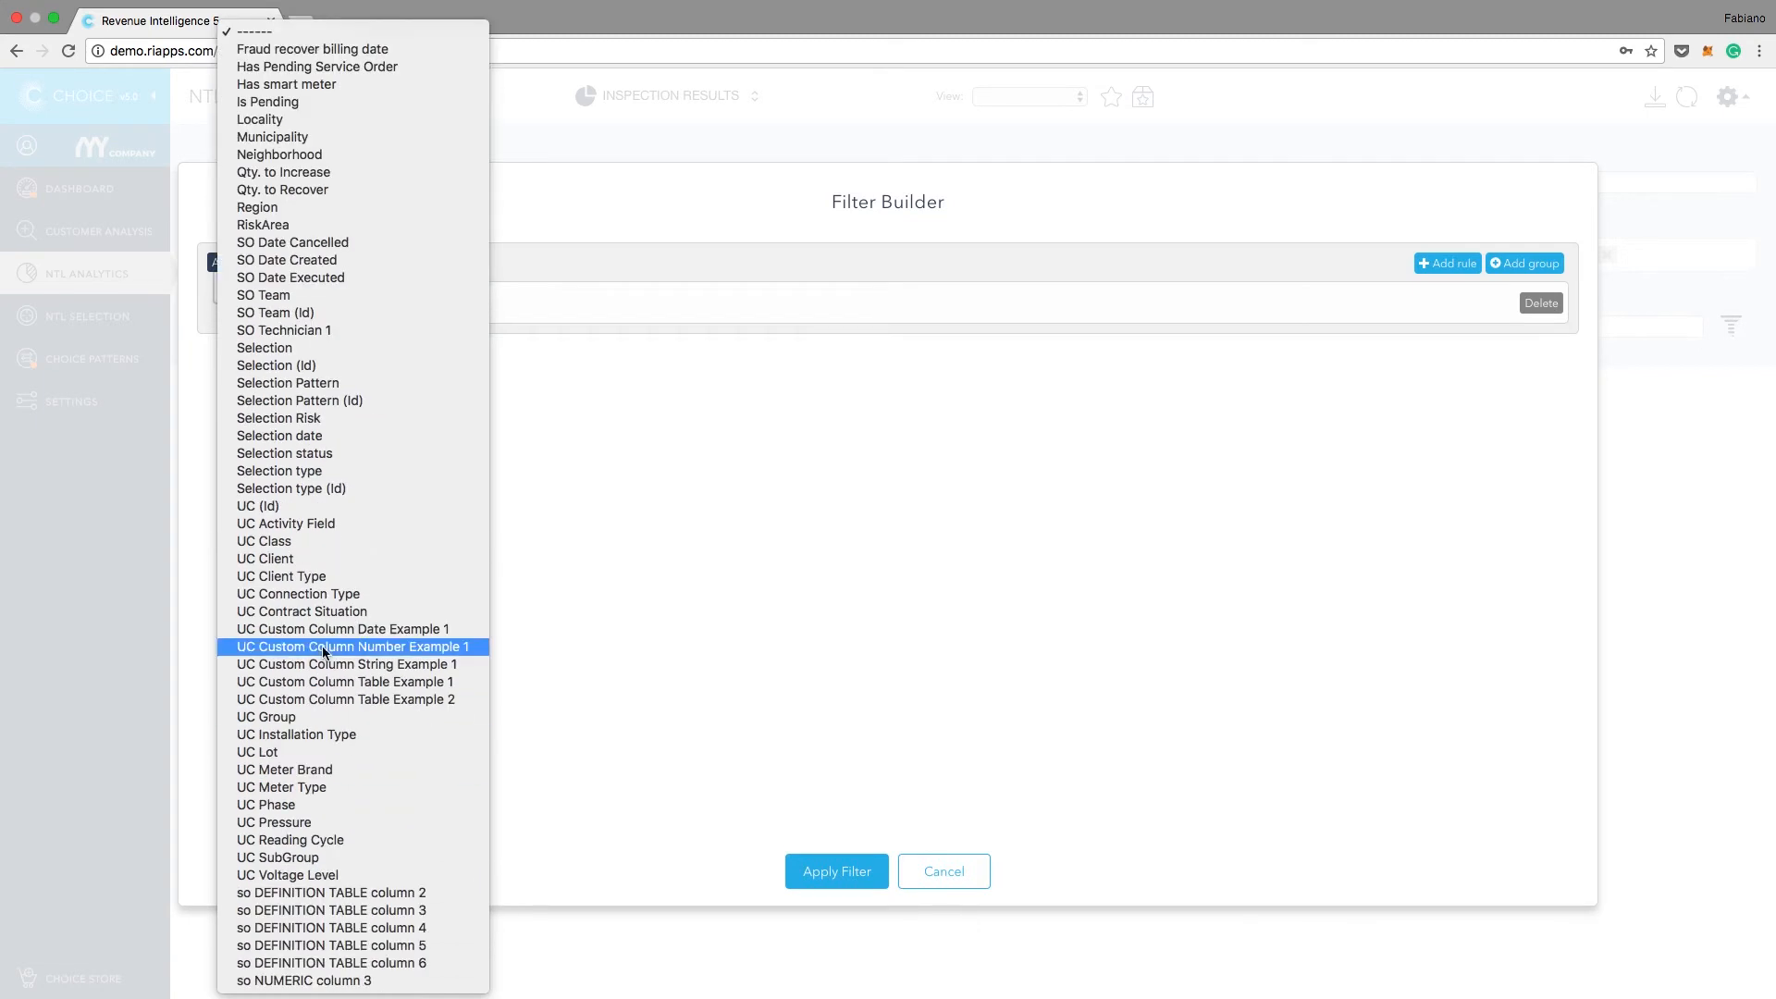
click(311, 549)
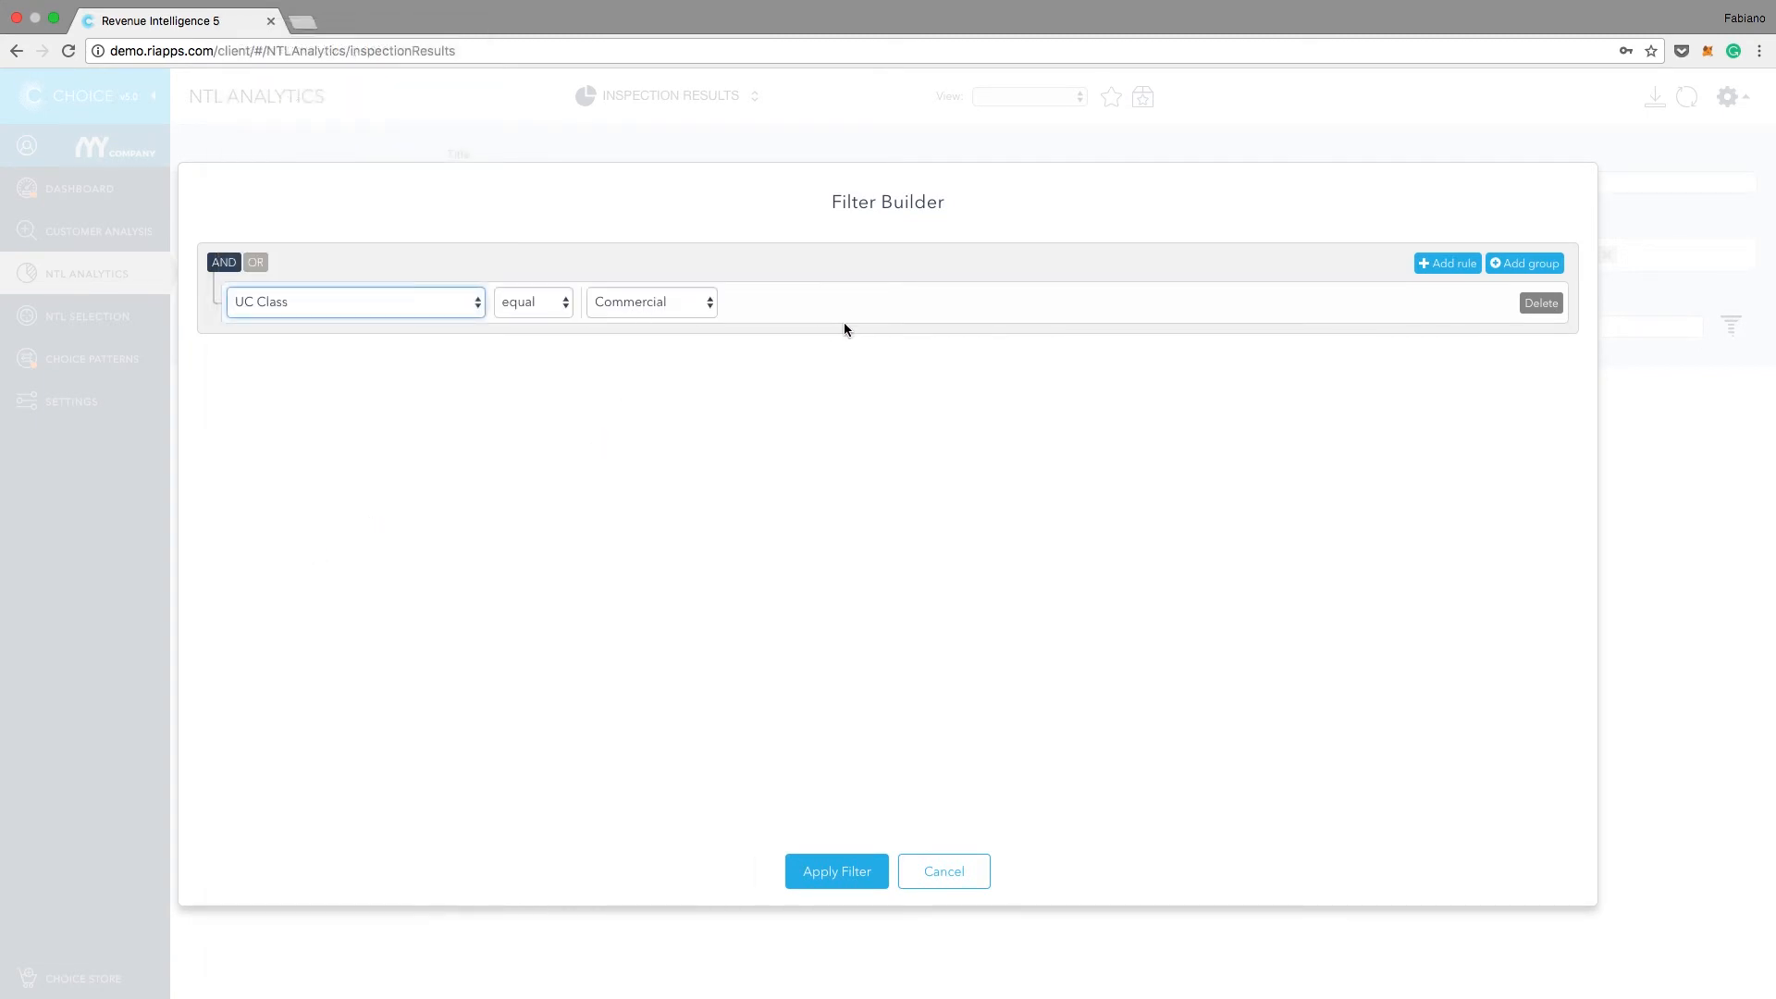
Step: Add a second filter rule, UC Class equal Industrial
click(1471, 269)
click(418, 357)
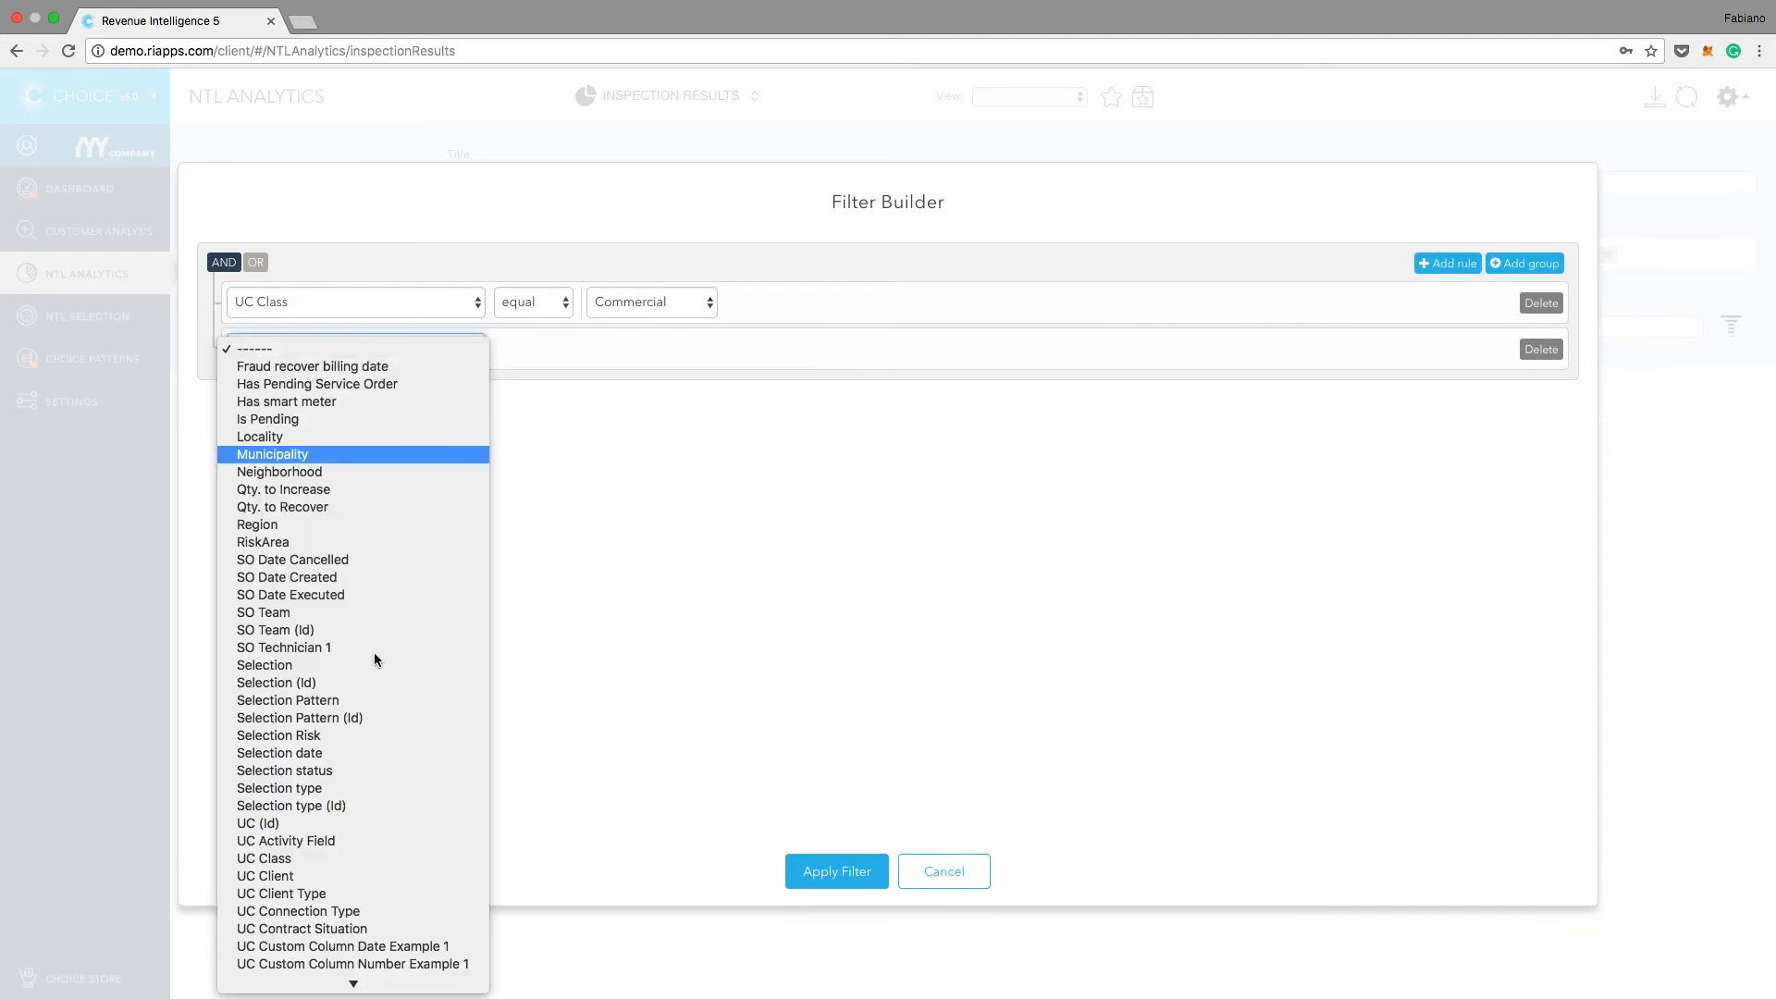
click(348, 846)
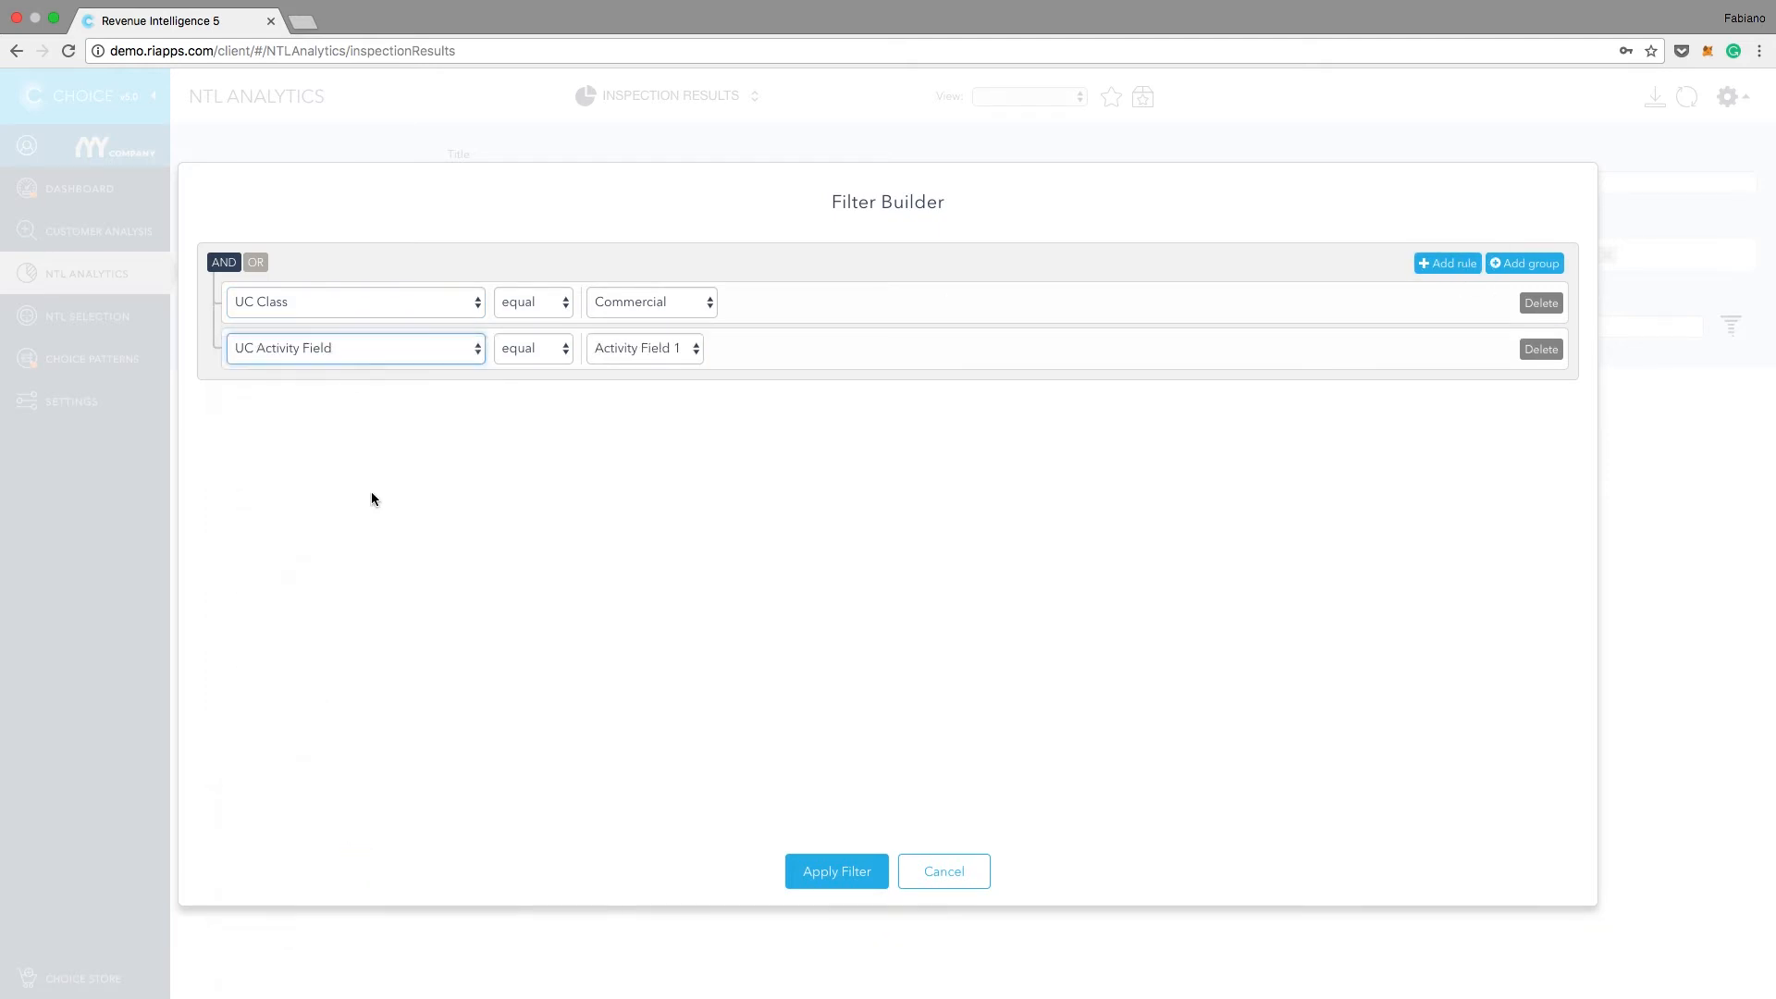
click(413, 347)
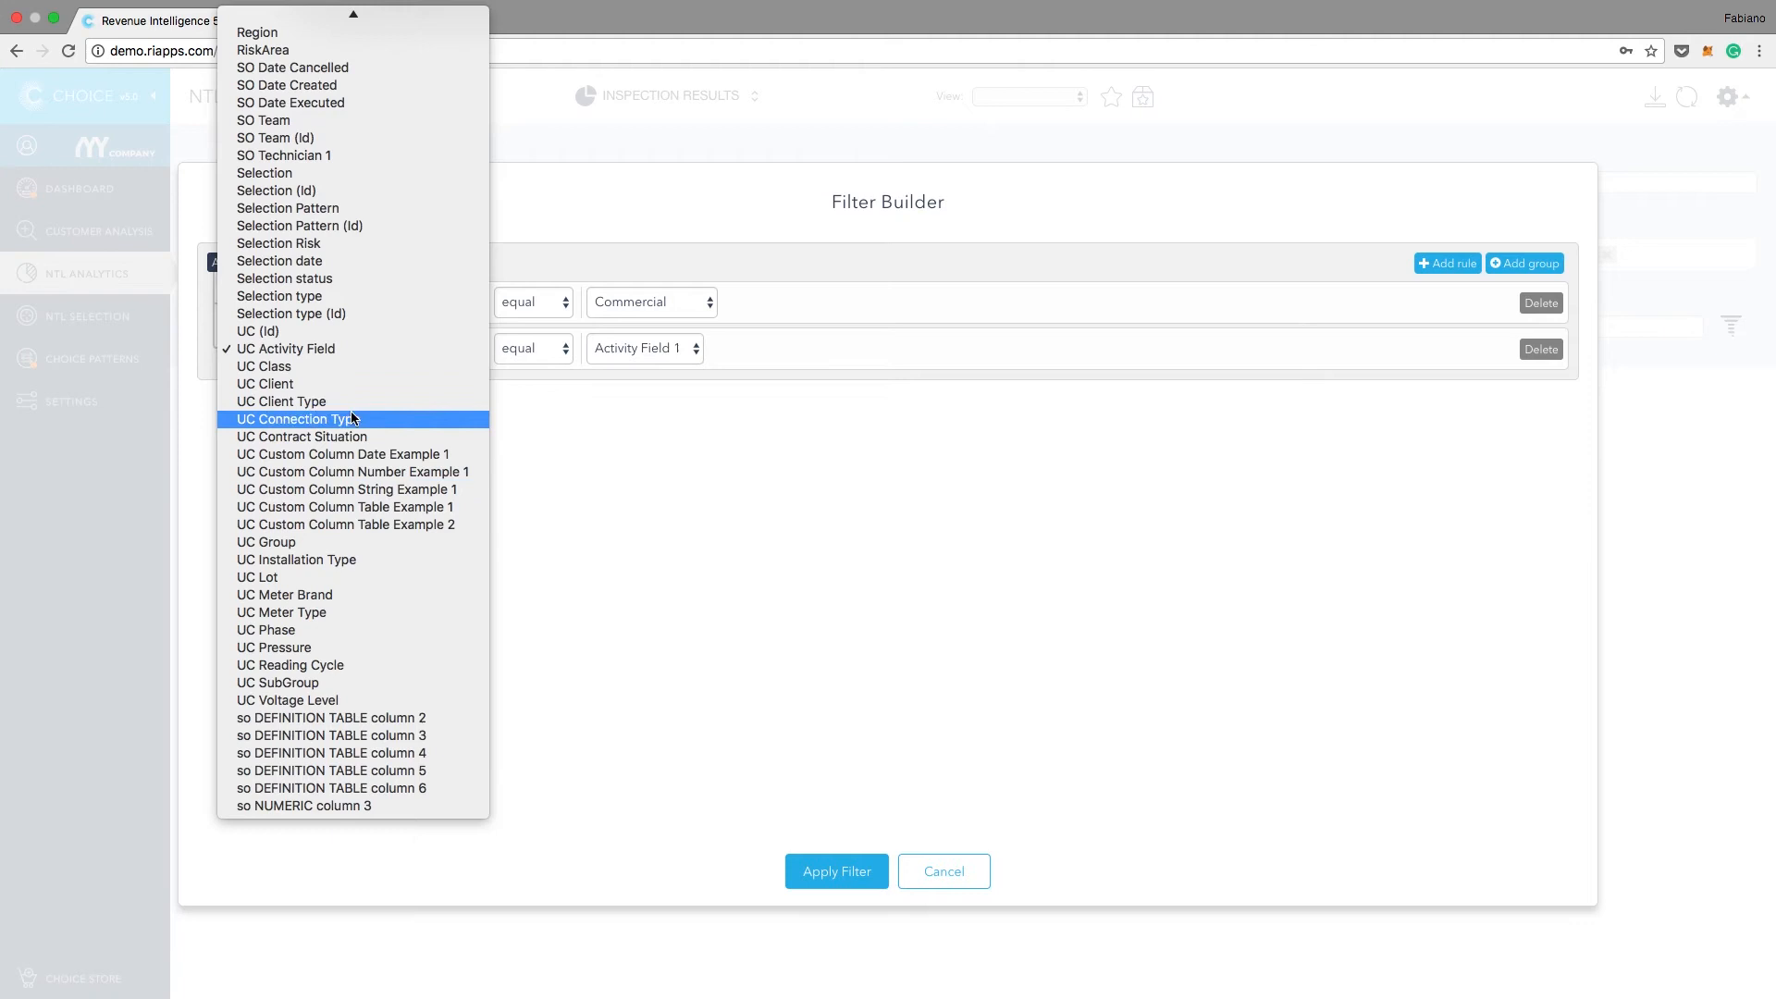
click(355, 363)
click(672, 356)
click(672, 367)
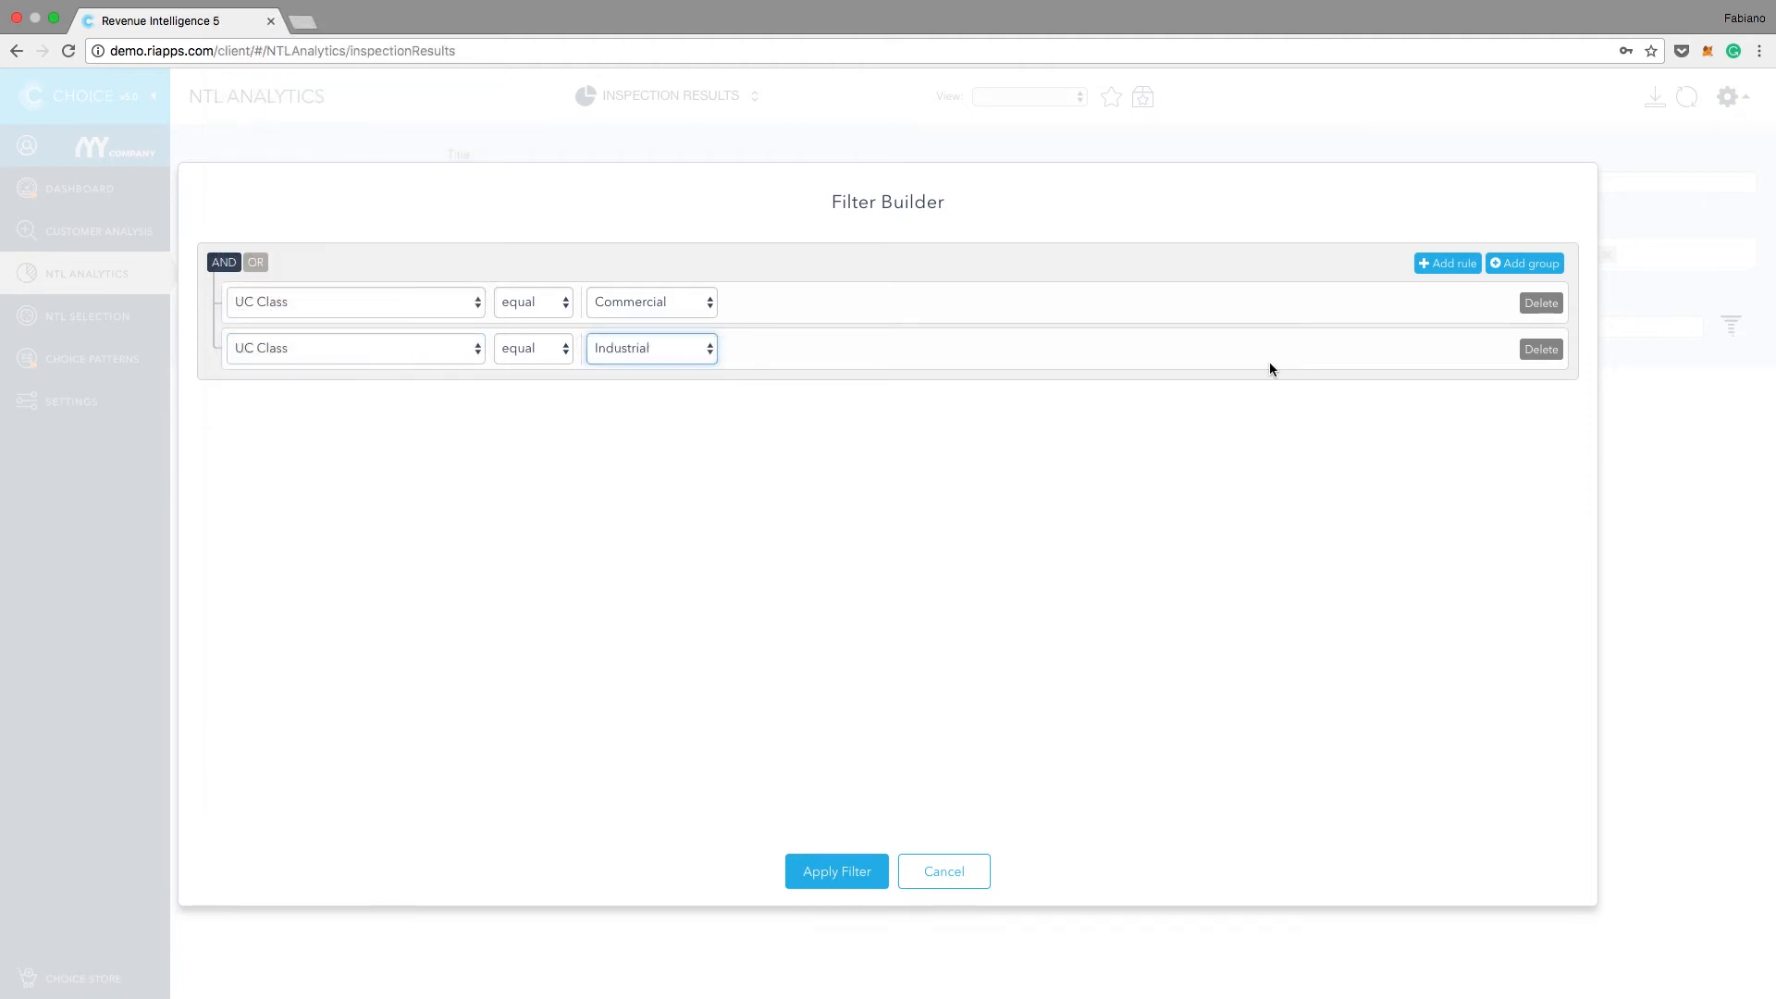
Step: Add a third filter rule, UC Class equal Residencial
click(1449, 264)
click(442, 398)
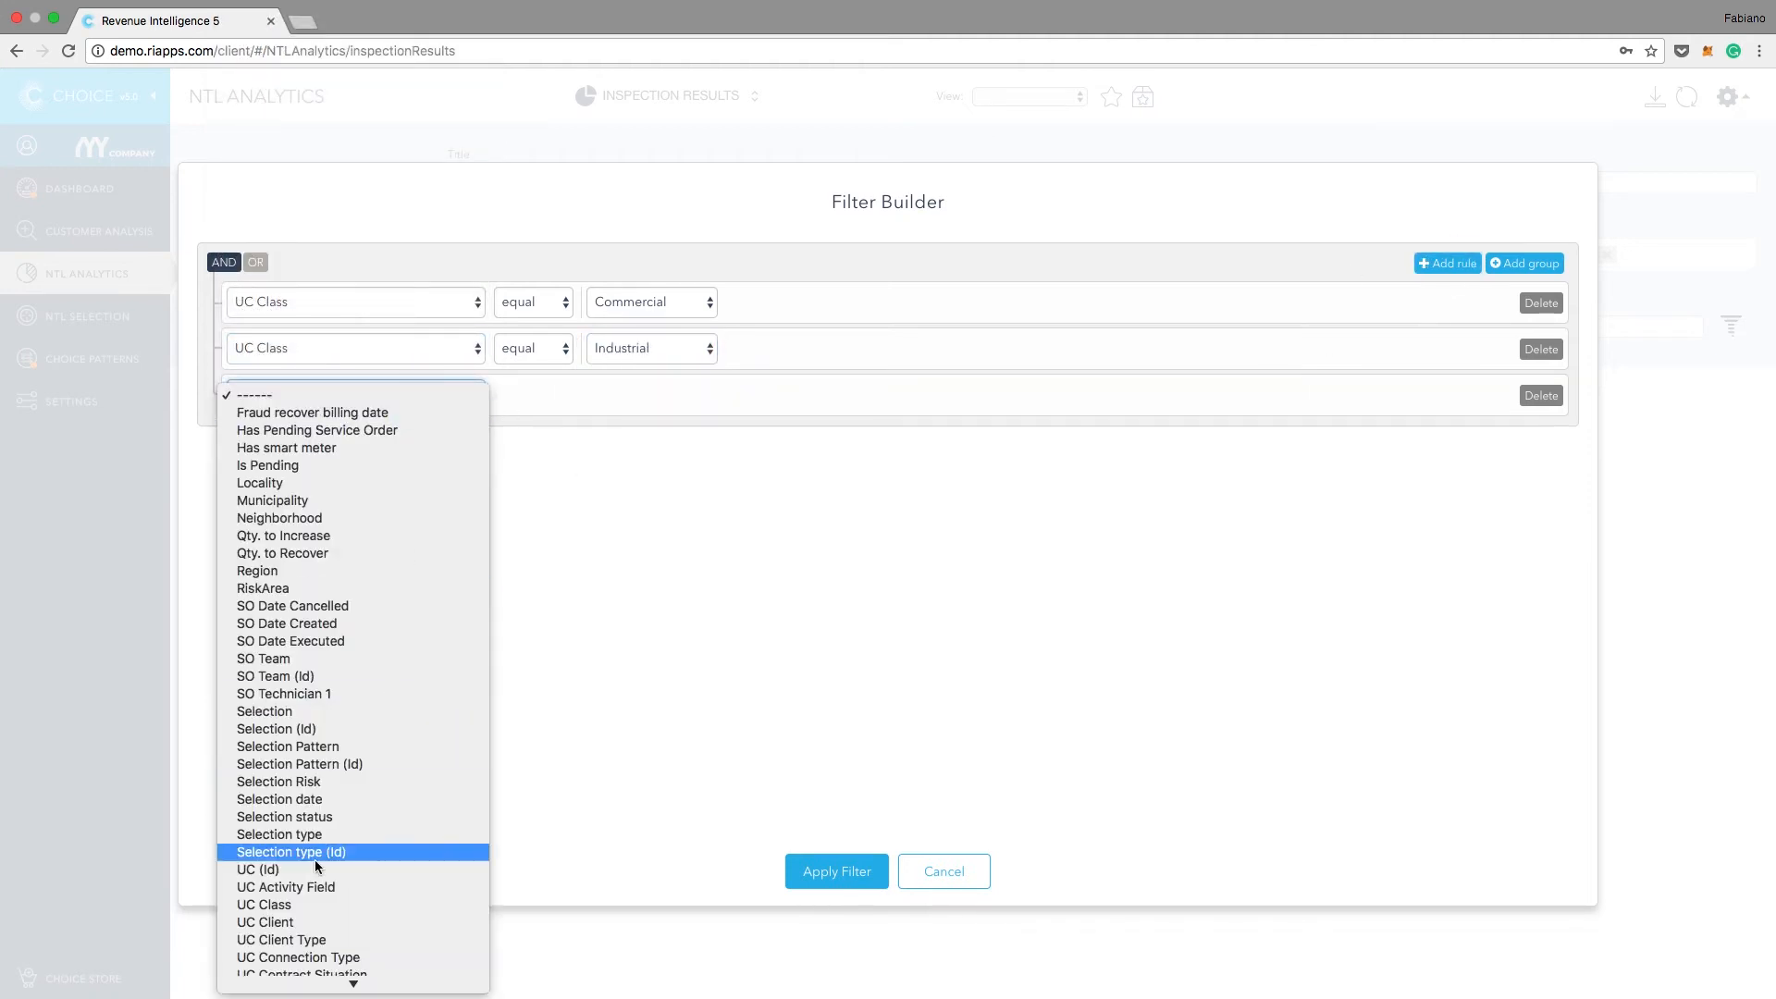
click(306, 904)
click(672, 396)
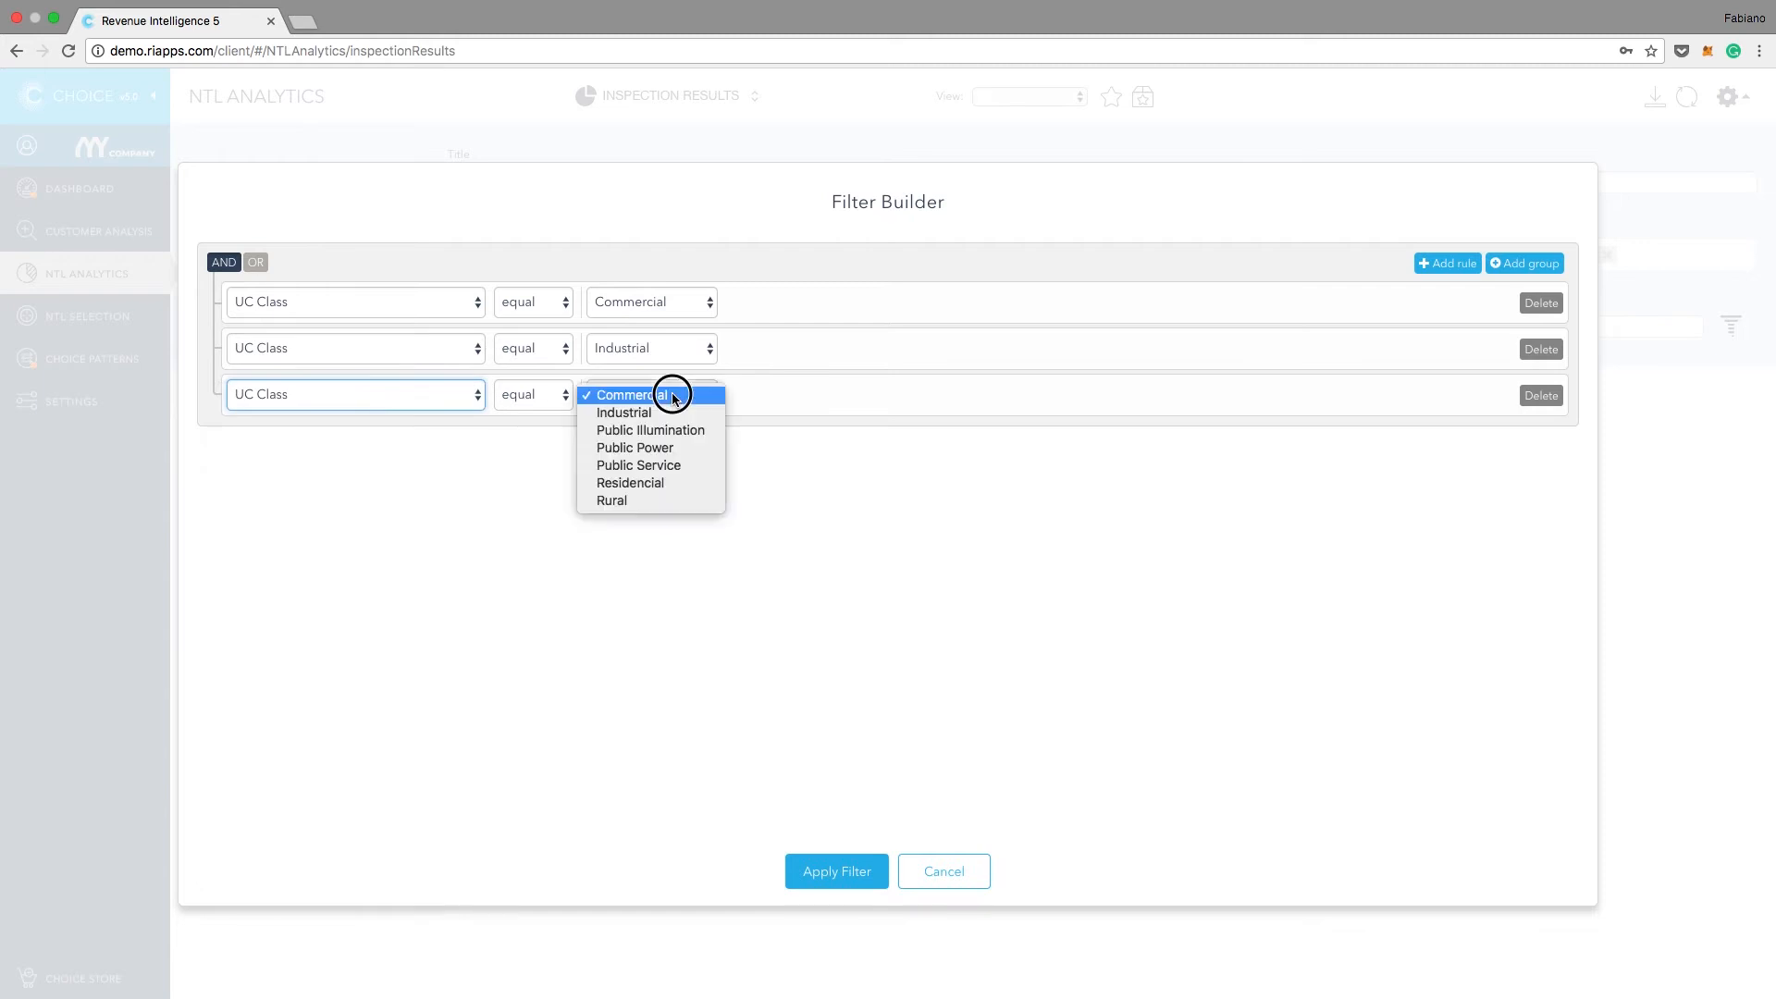
click(657, 482)
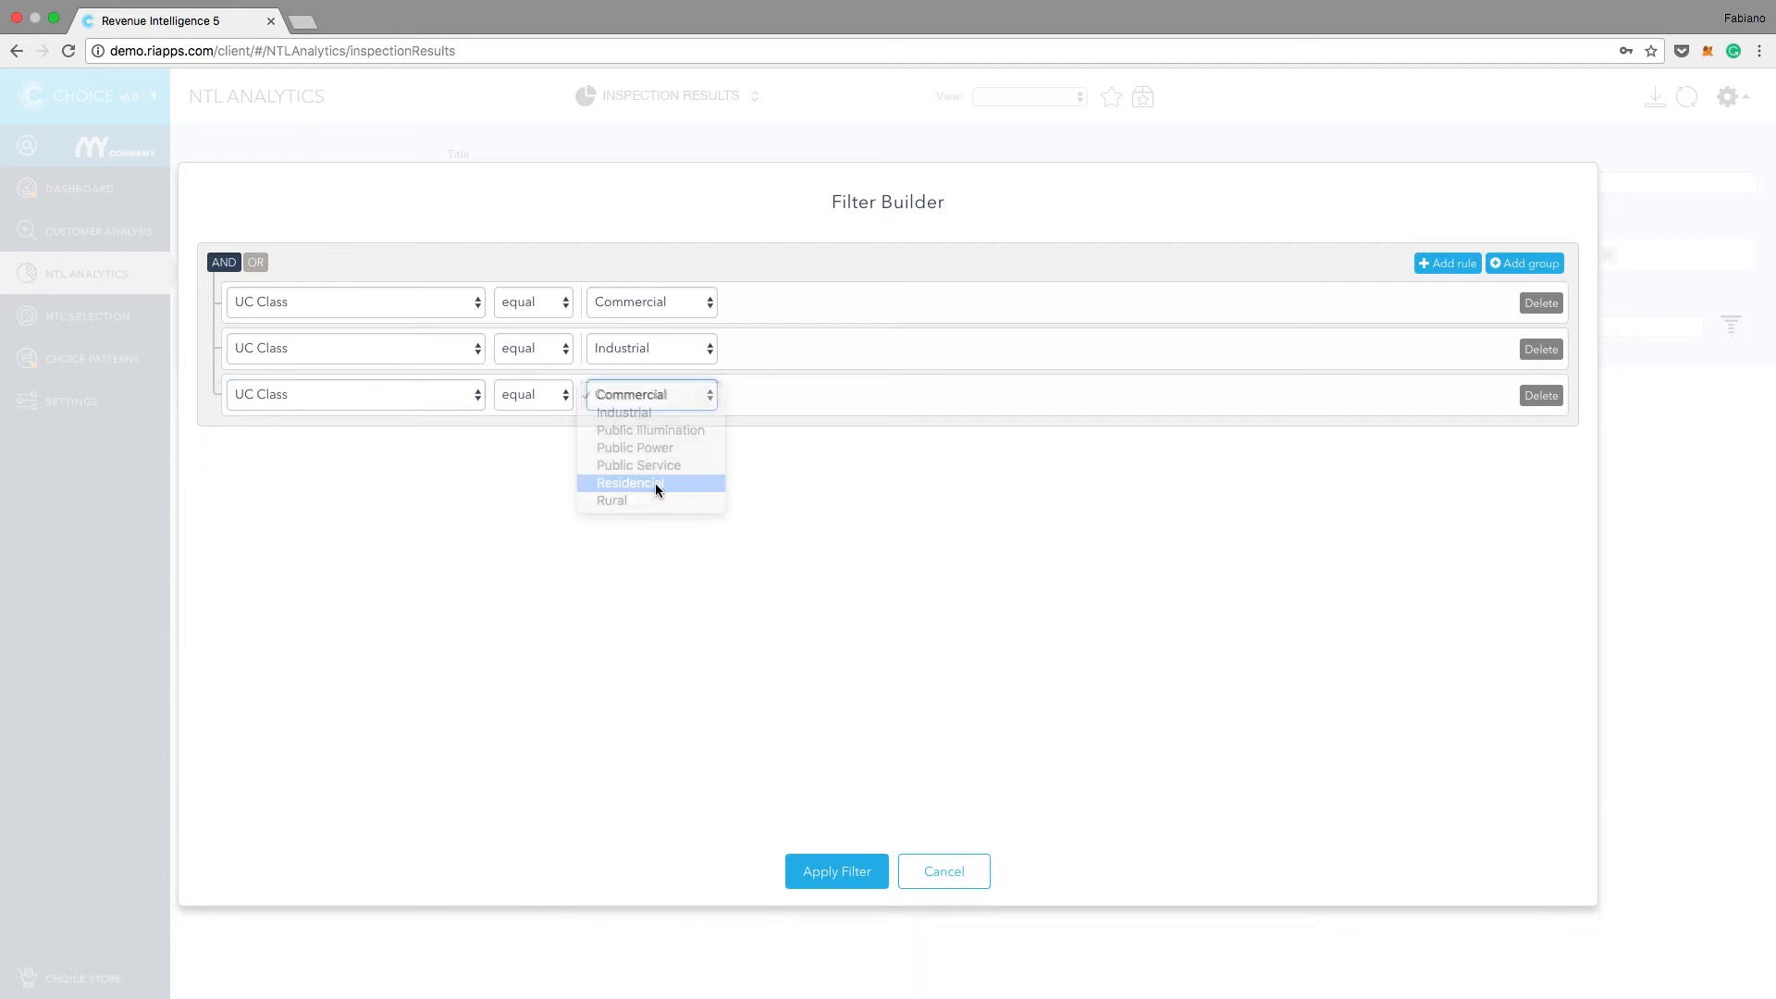
Step: Combine the three class rules with OR and apply the filter to the chart
click(255, 265)
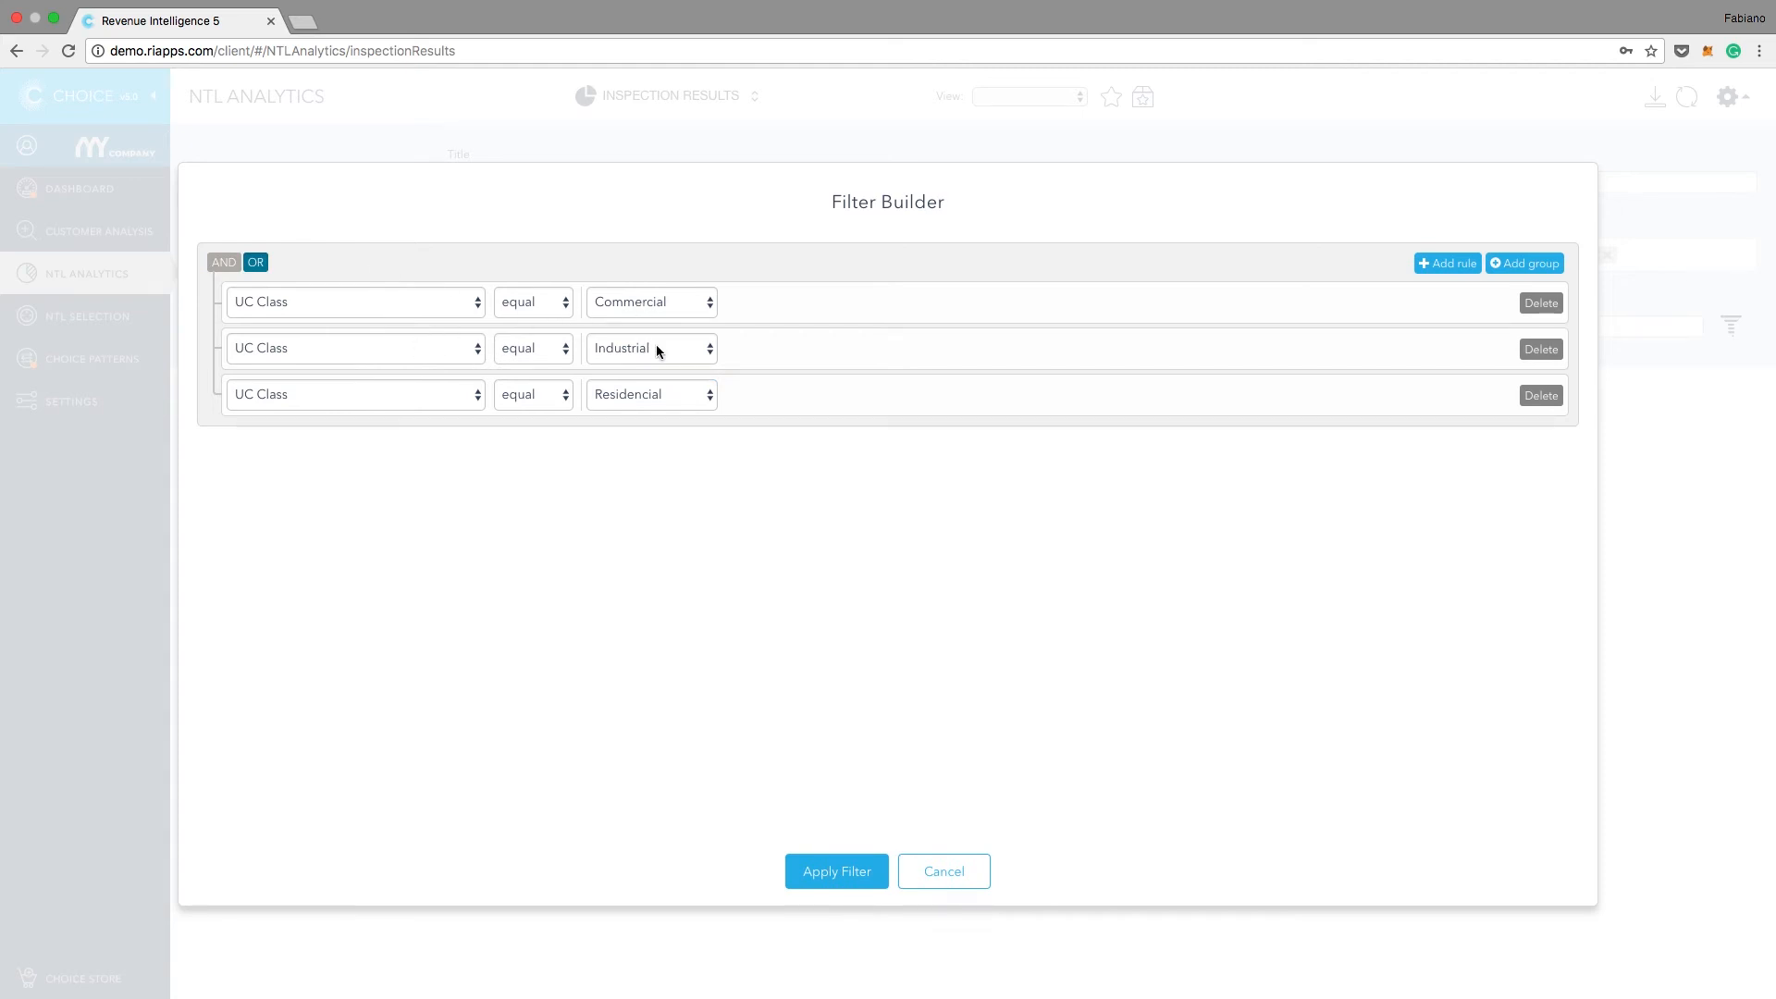
click(838, 879)
mouse_move(1305, 426)
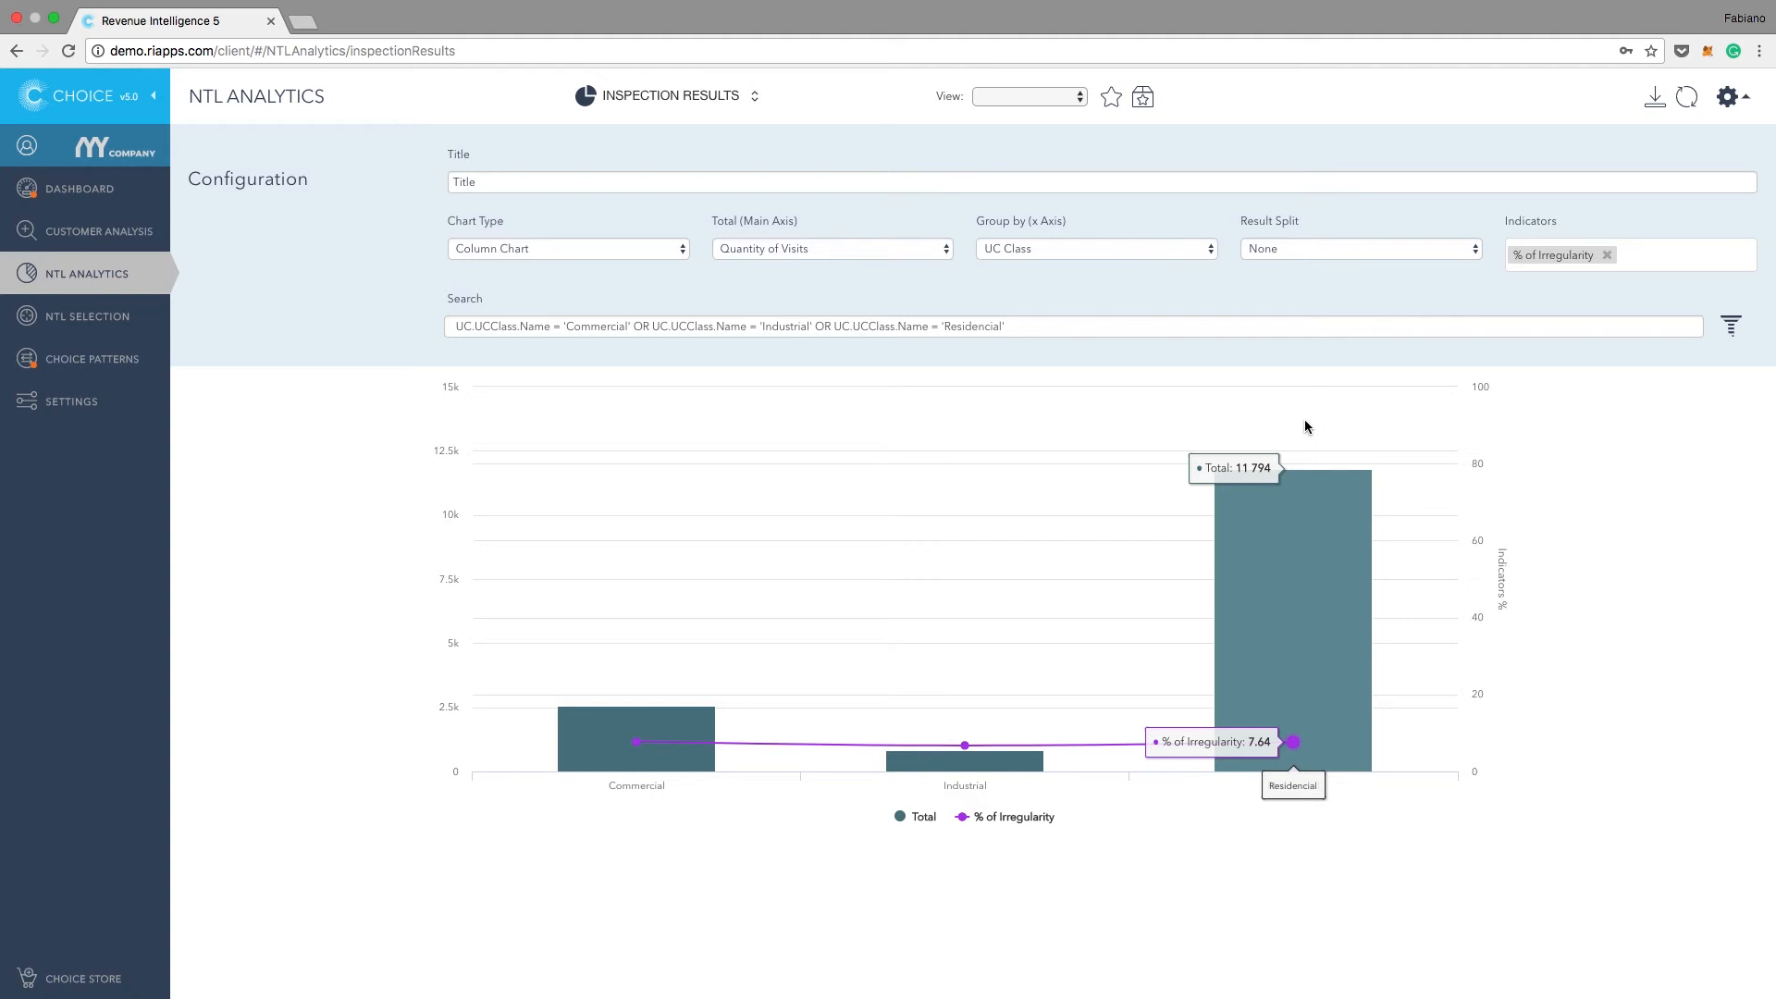
Step: Regroup the filtered chart by UC Meter Type, refresh it, and inspect the irregularity percentage of individual meter types
click(1185, 251)
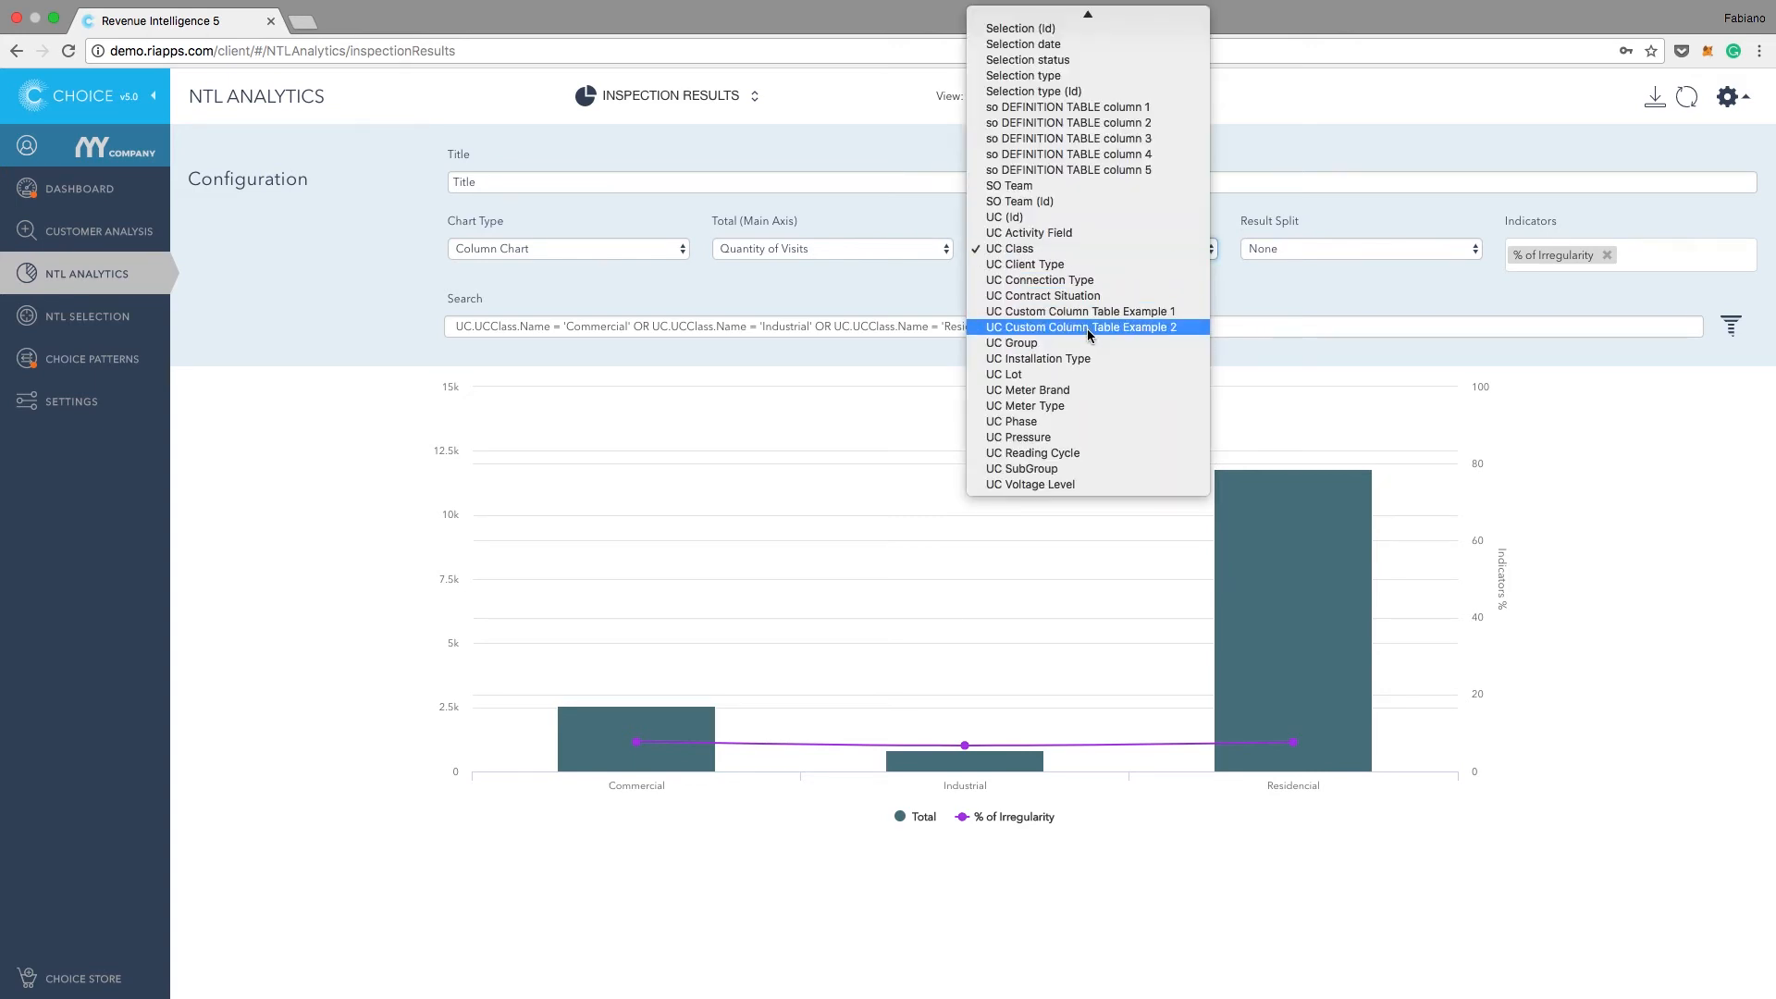
click(1068, 407)
click(1696, 100)
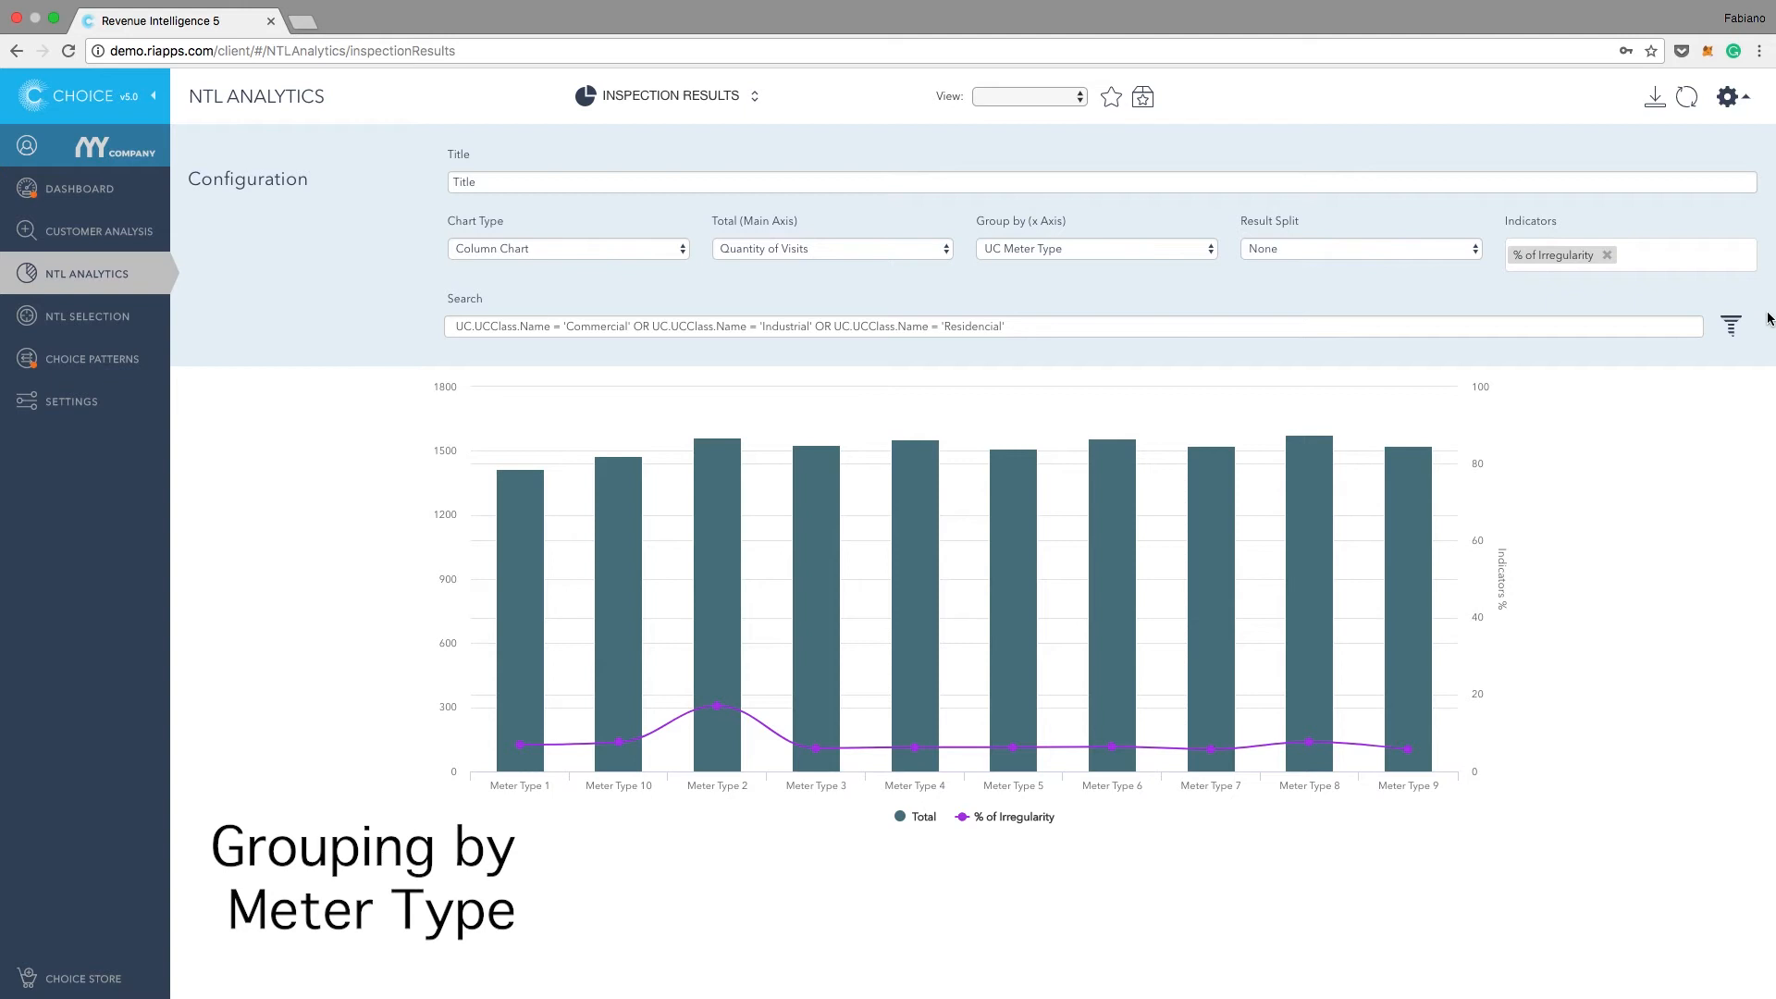
mouse_move(1336, 613)
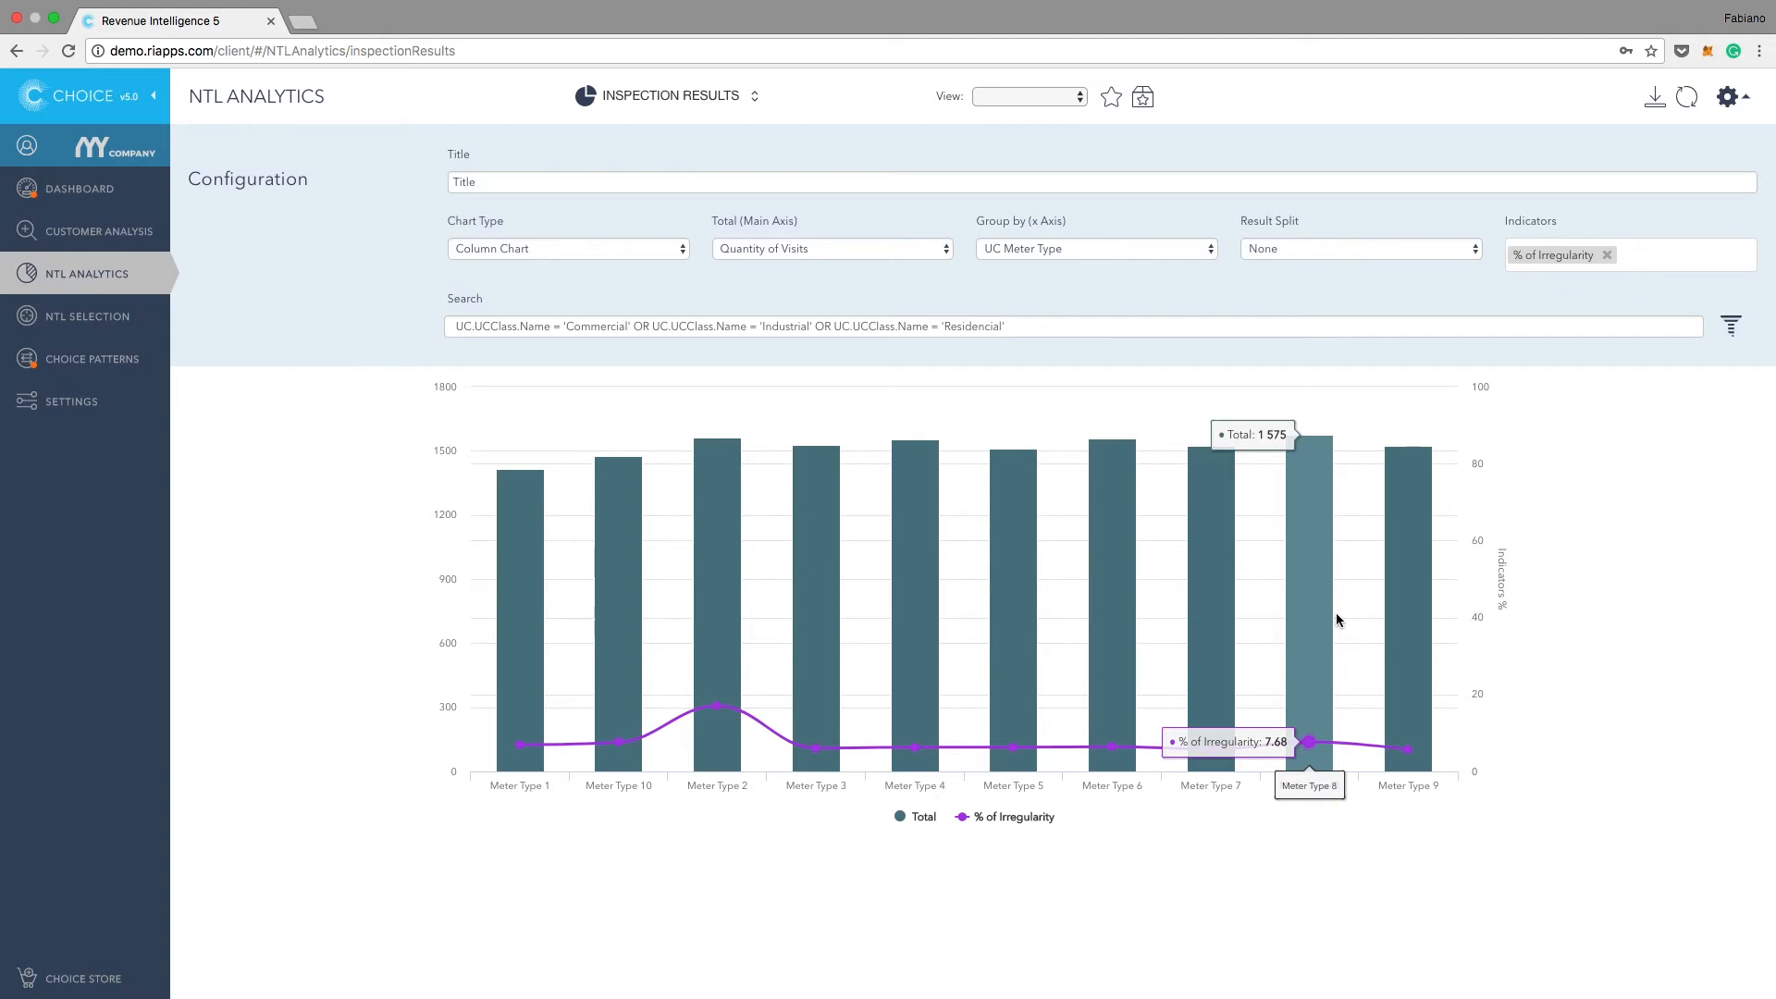
mouse_move(1176, 600)
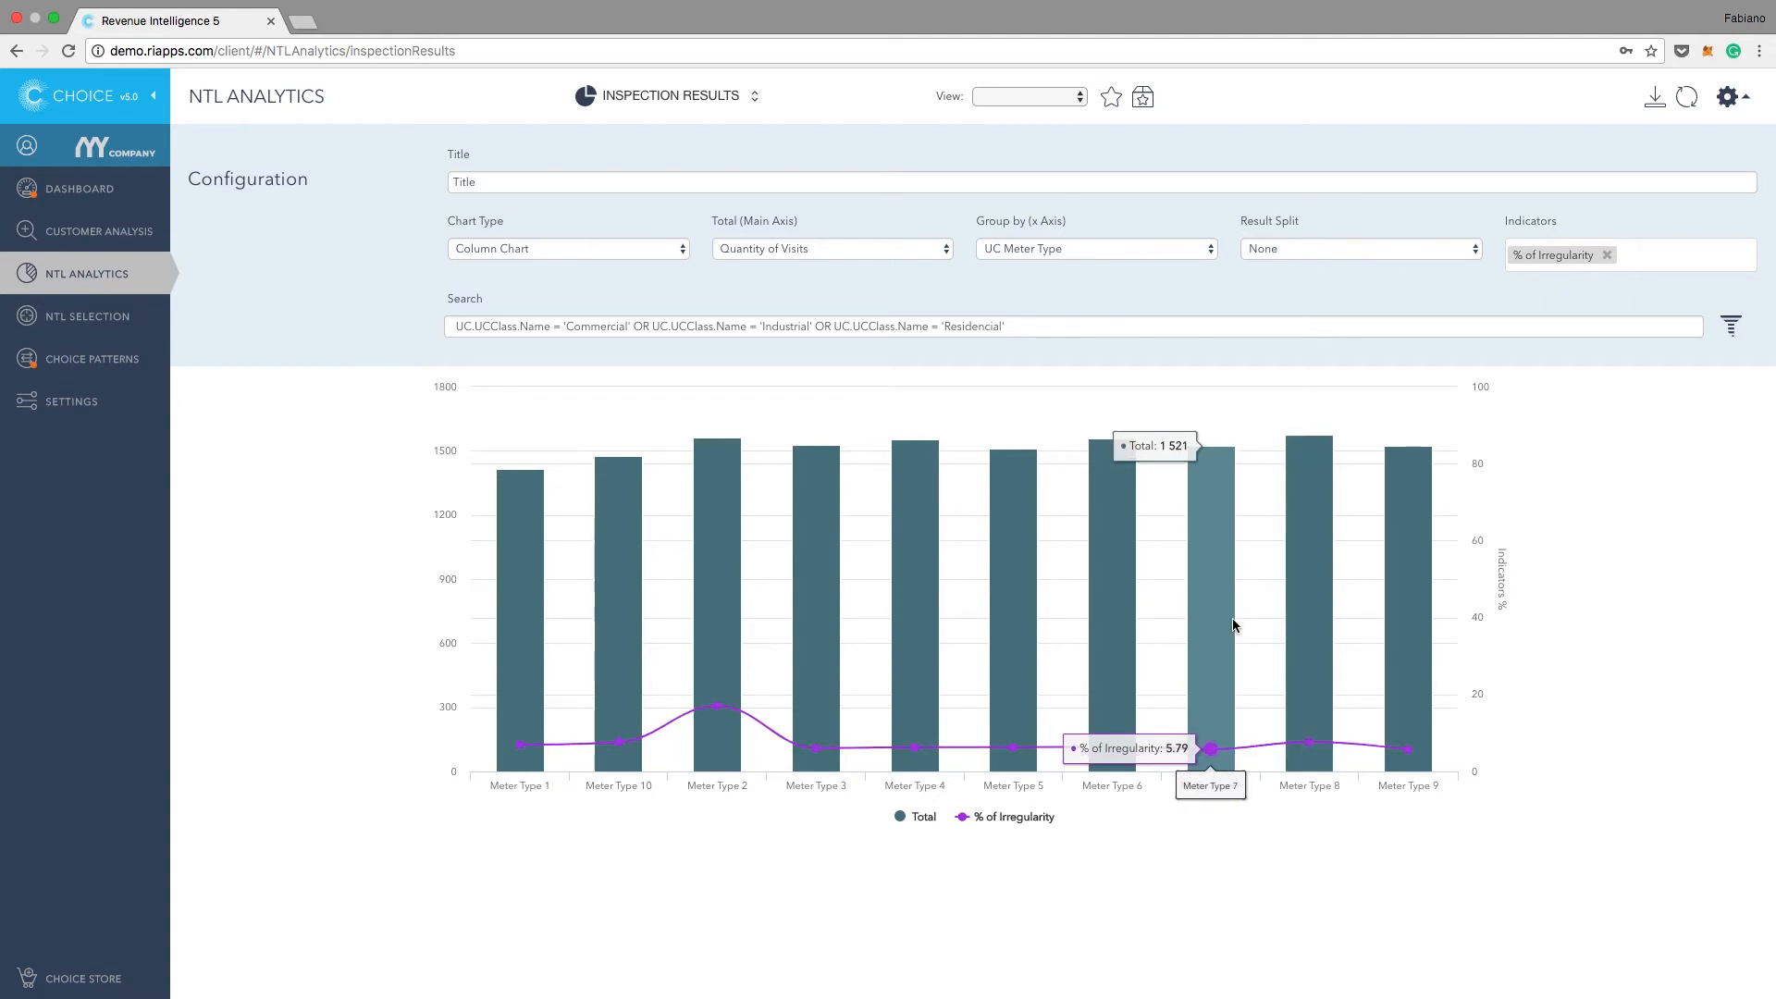
Step: Compare the irregularity percentages of Meter Types 8, 7, 6 and 2 in the chart
mouse_move(1282, 642)
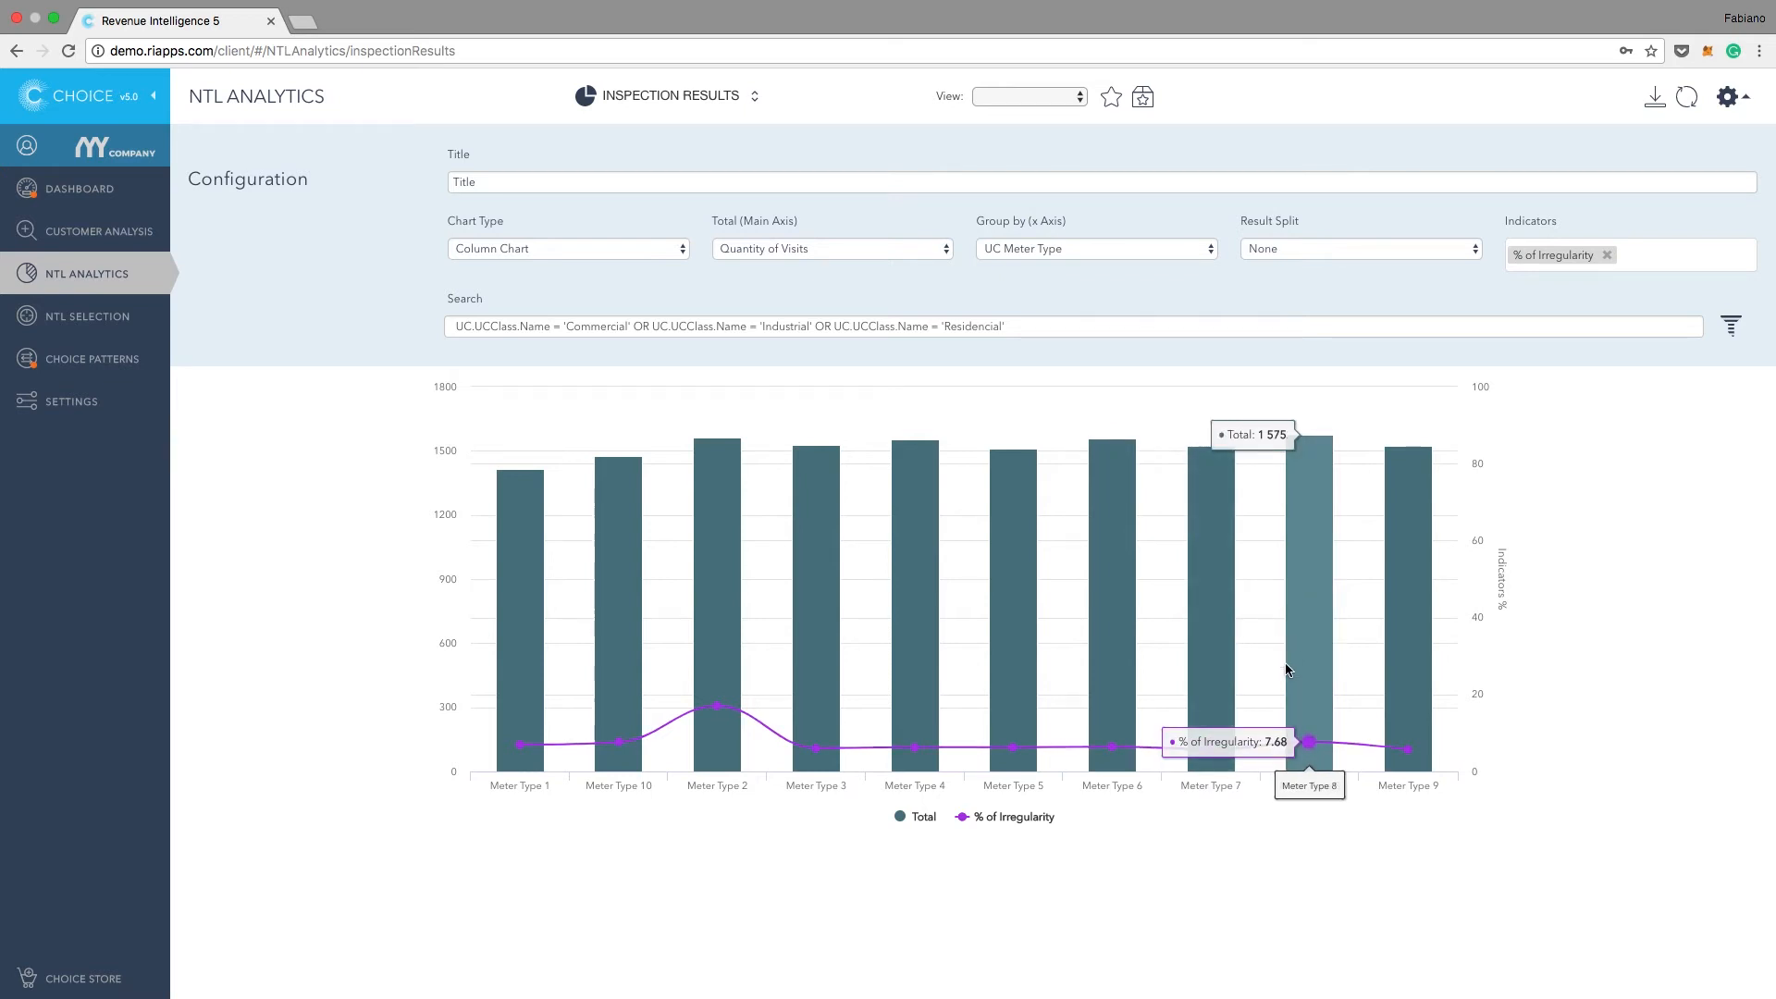
mouse_move(1192, 757)
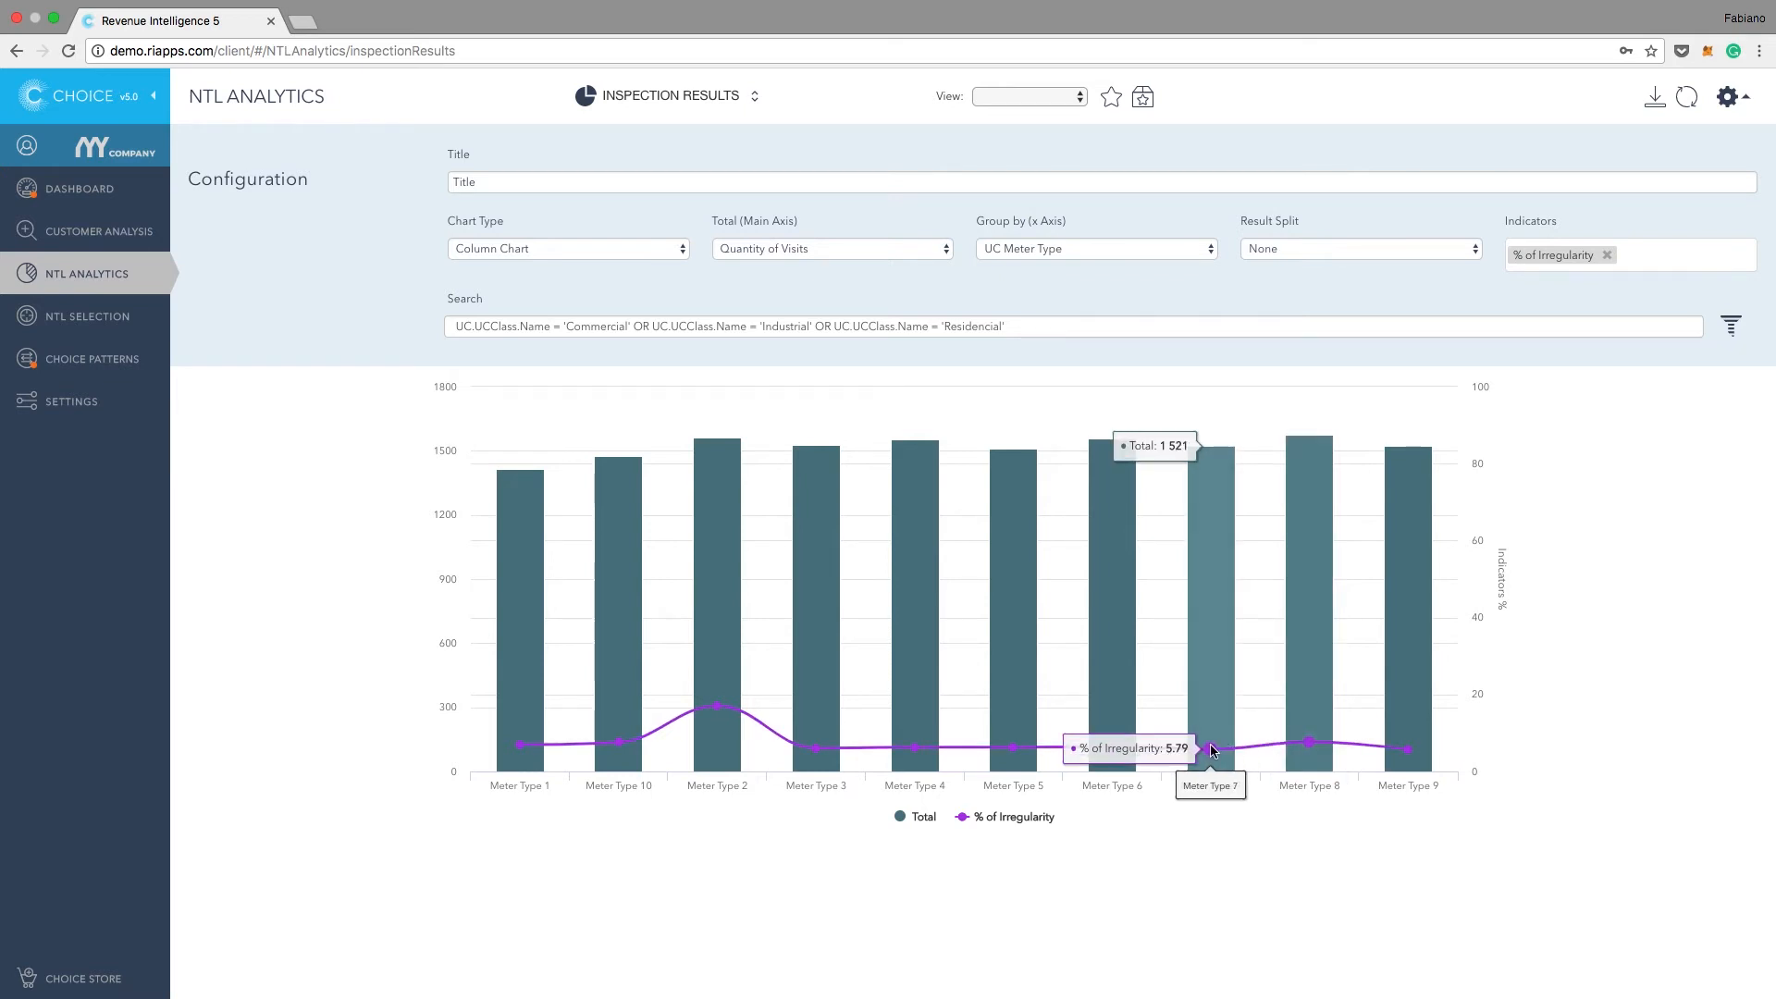
mouse_move(1123, 747)
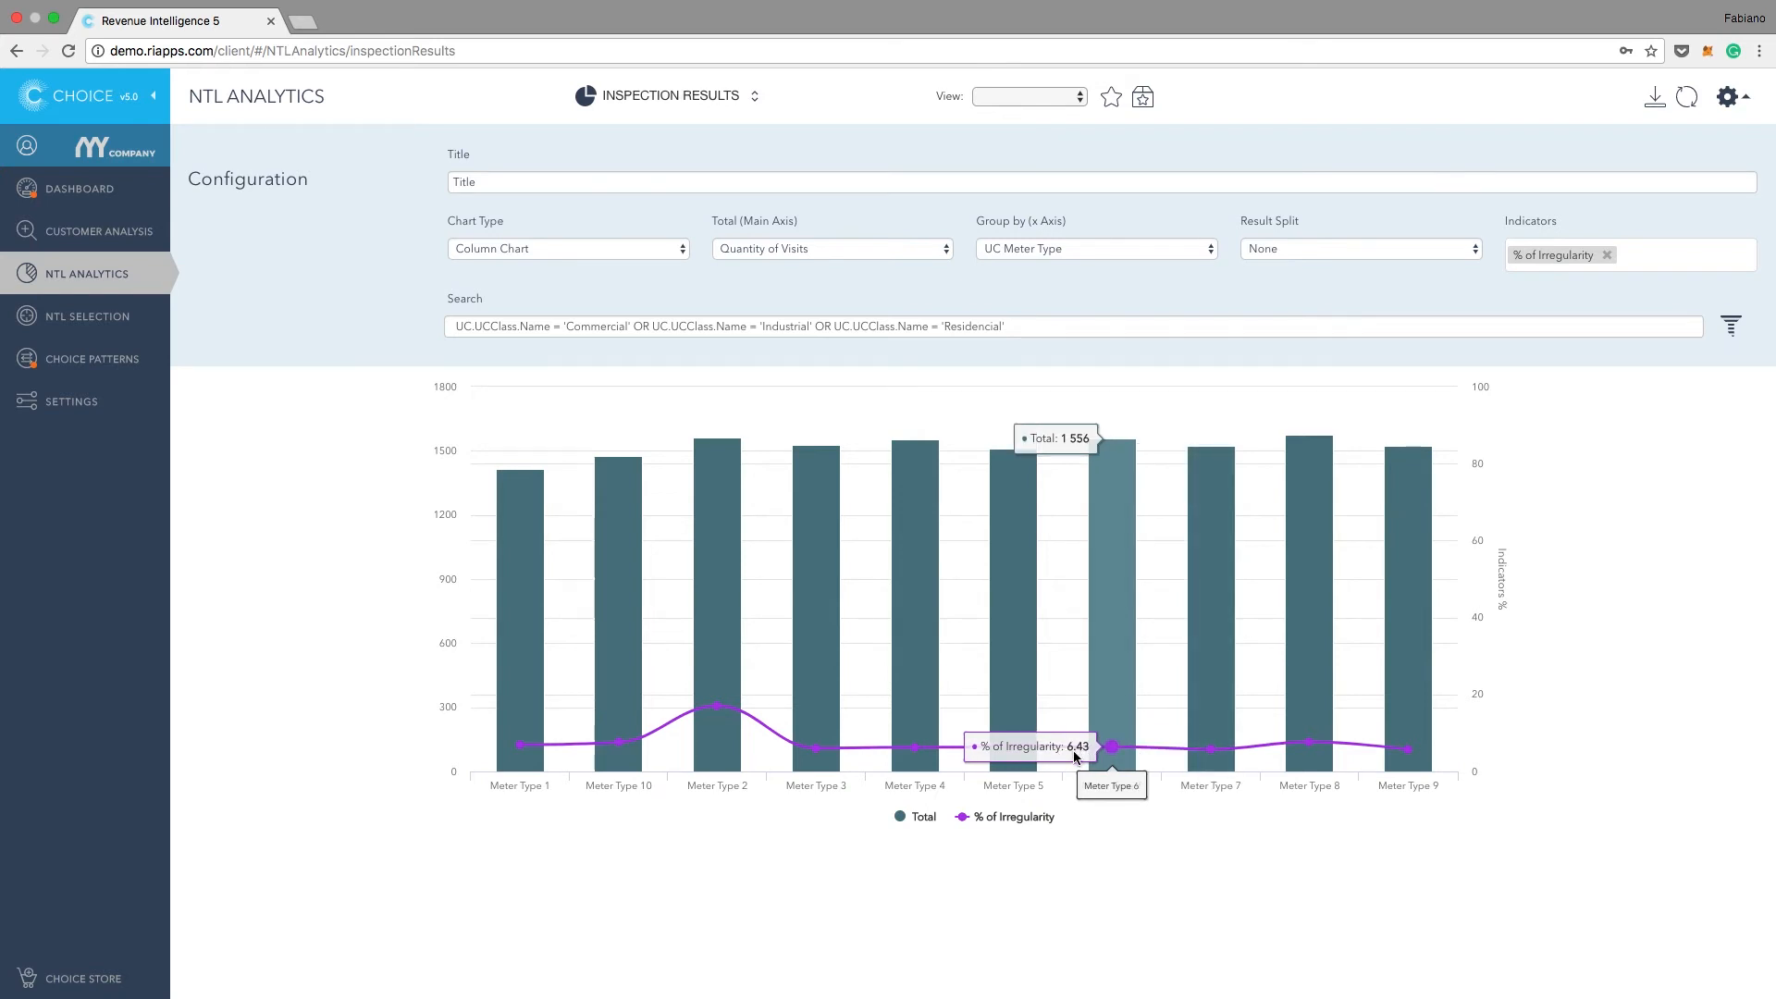
mouse_move(719, 710)
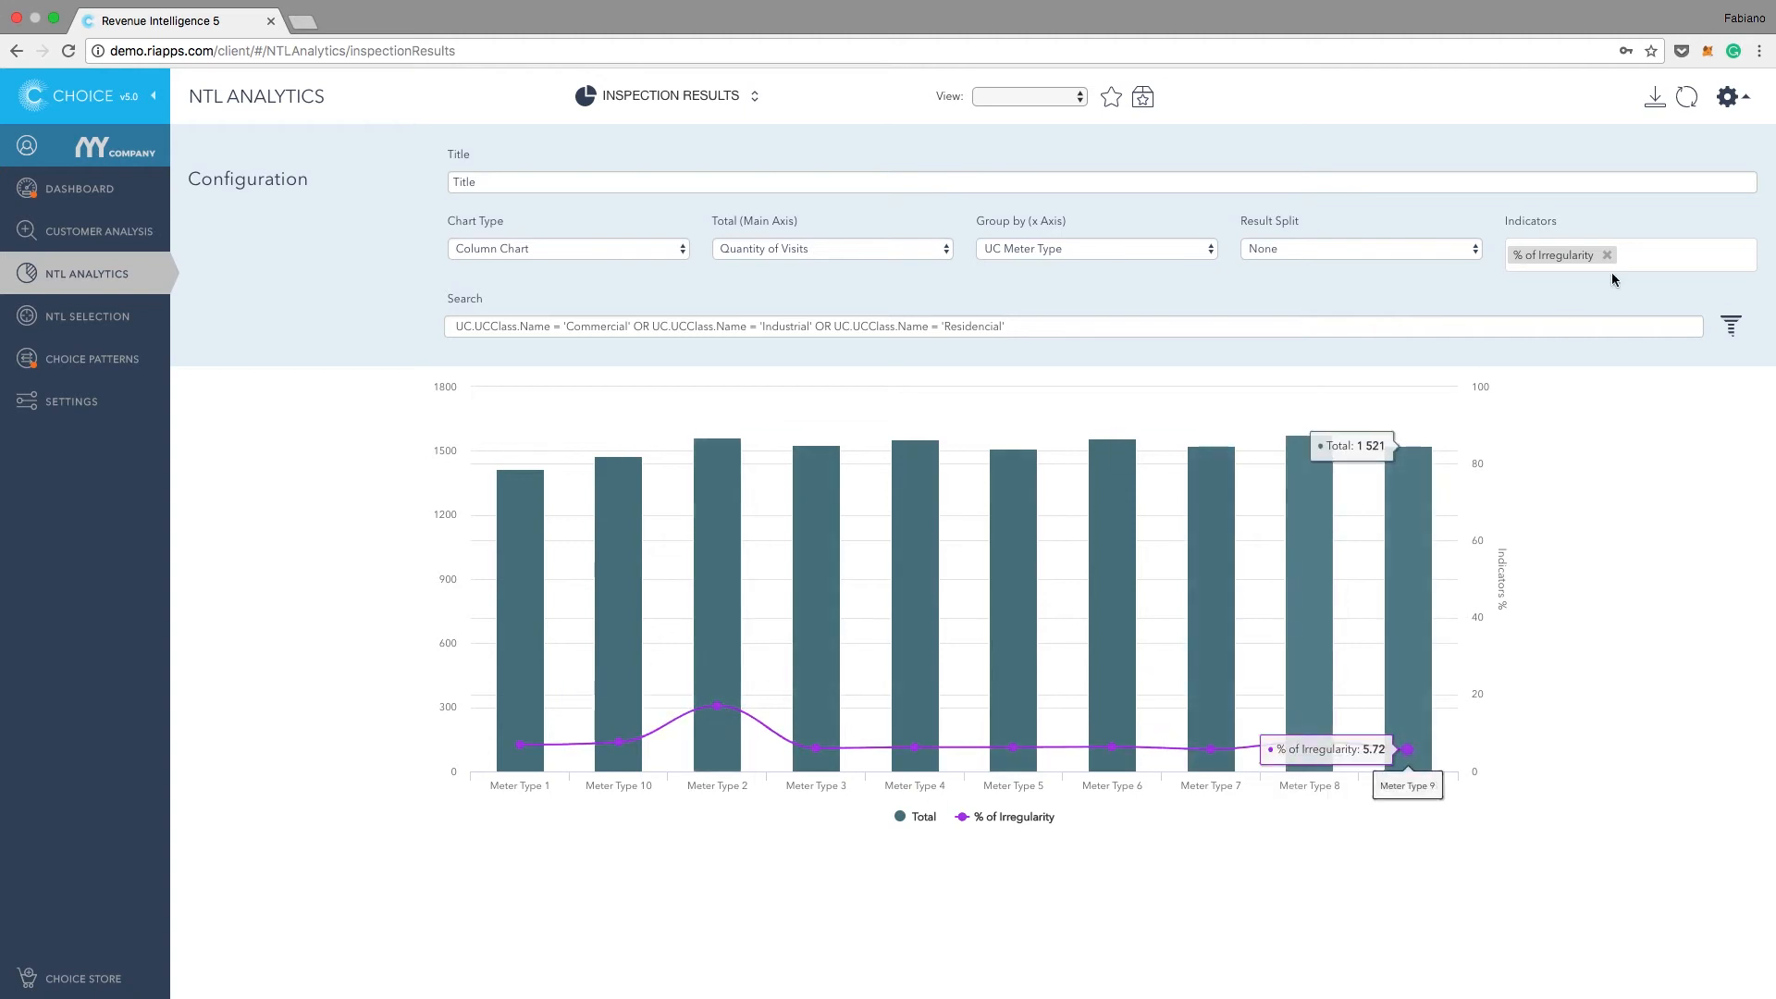
Step: Add % of Fraud as a second indicator and refresh the meter type chart
click(1655, 255)
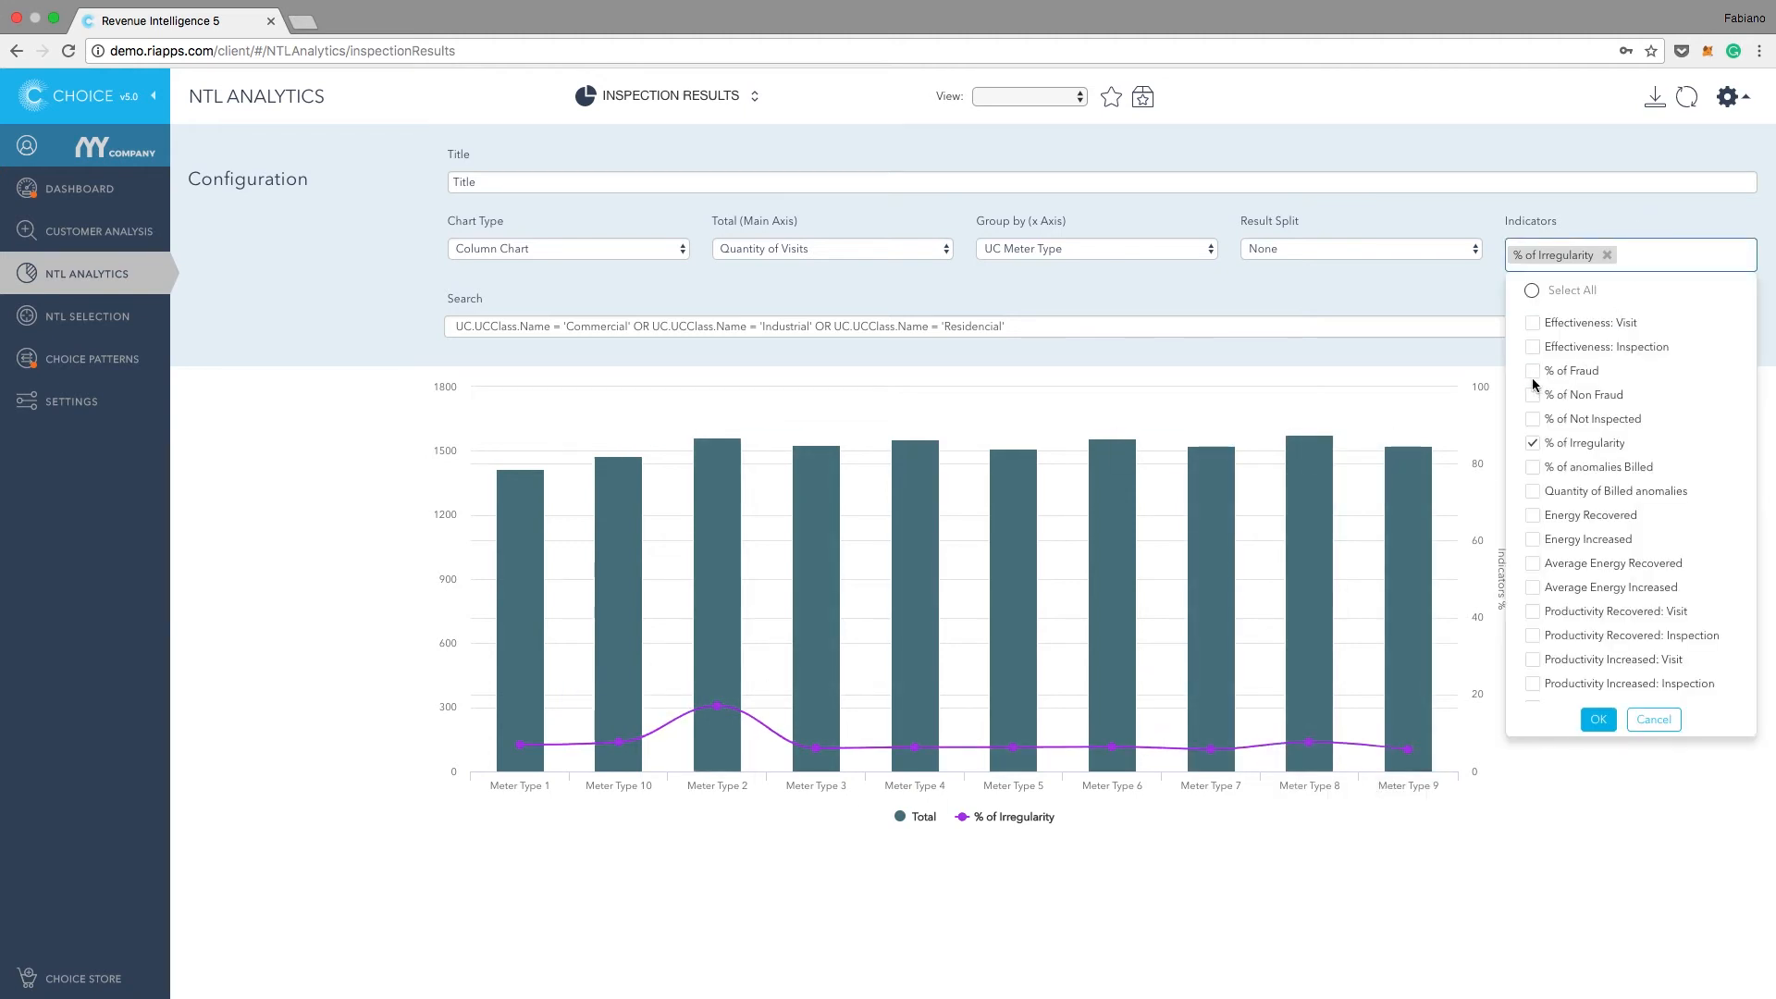
click(1533, 371)
click(1598, 720)
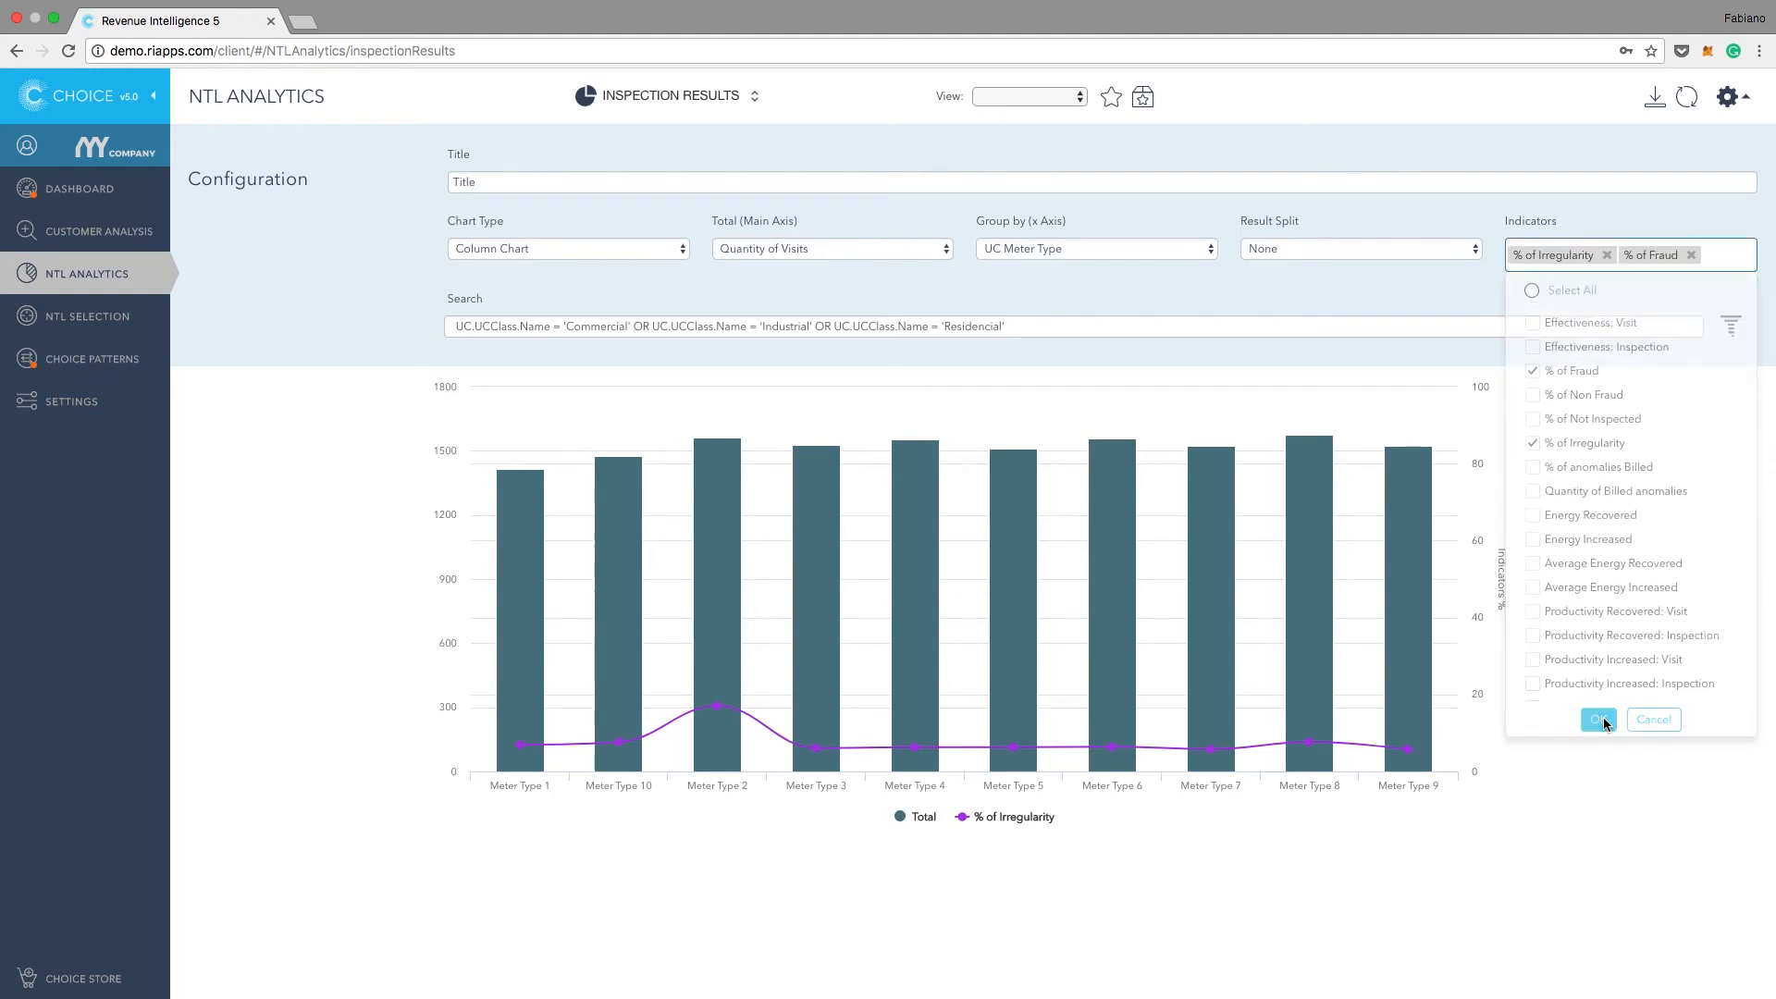
click(1697, 100)
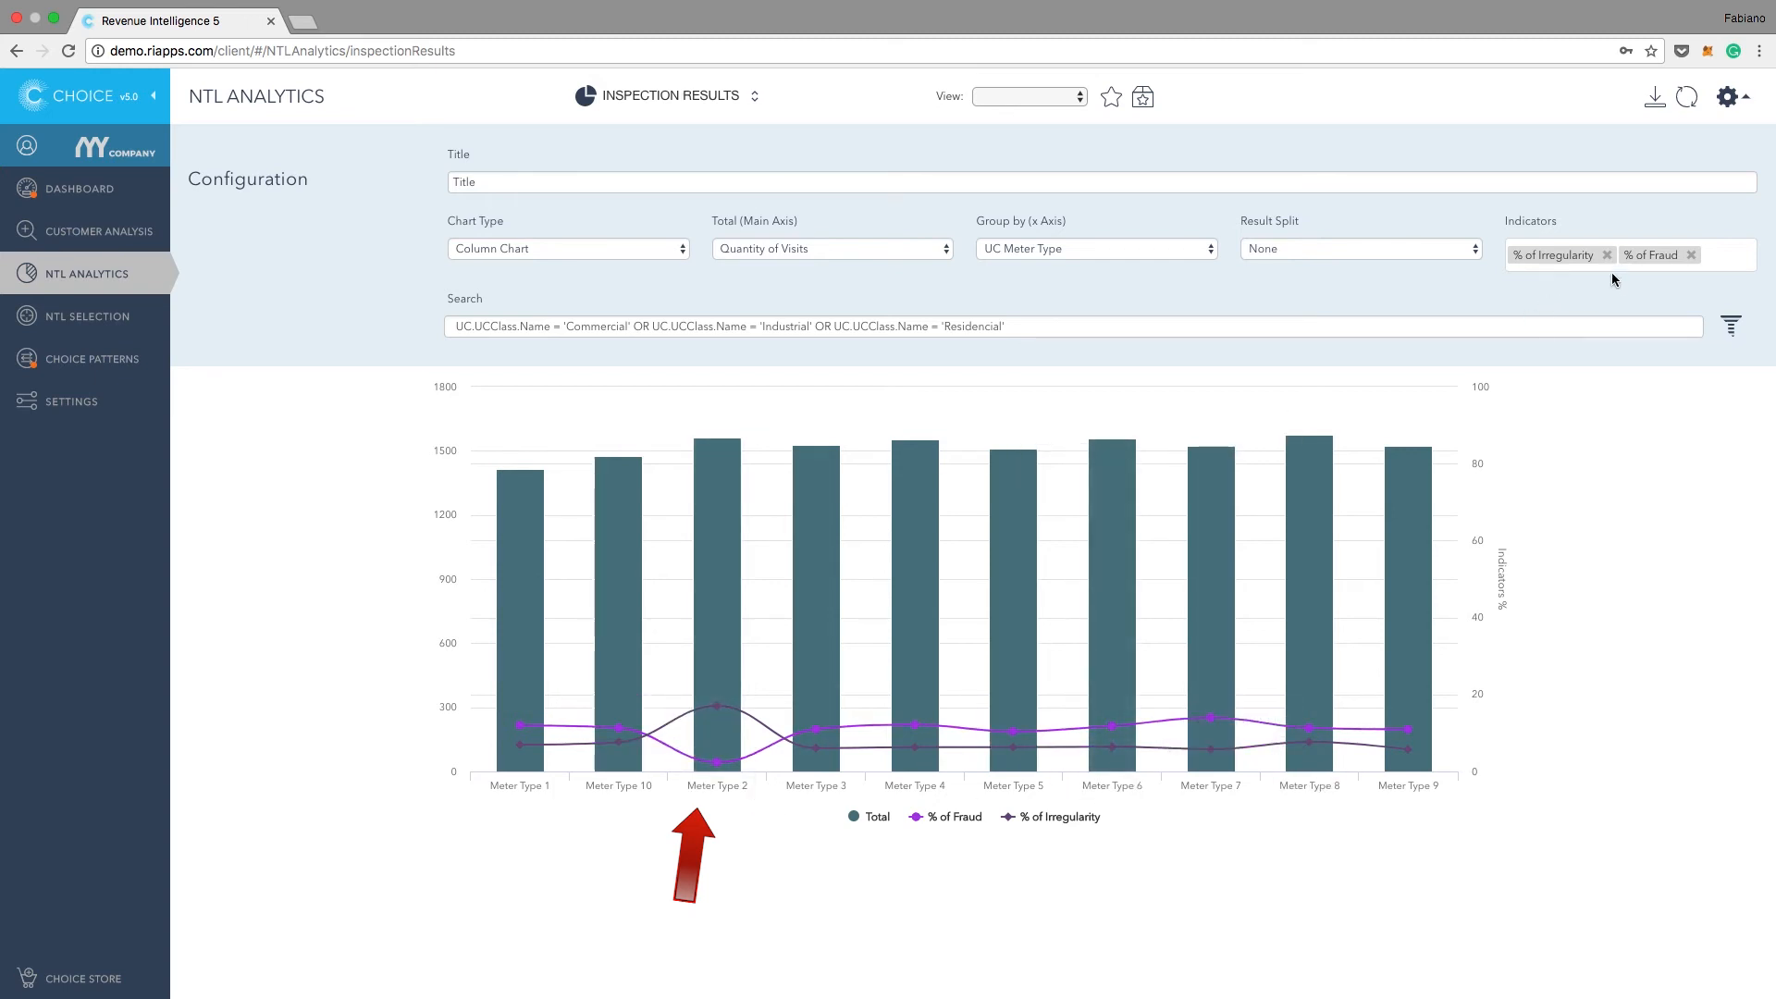
Step: Replace the % of Fraud indicator with Productivity Recovered: Visit and refresh the chart
click(1692, 256)
click(1696, 263)
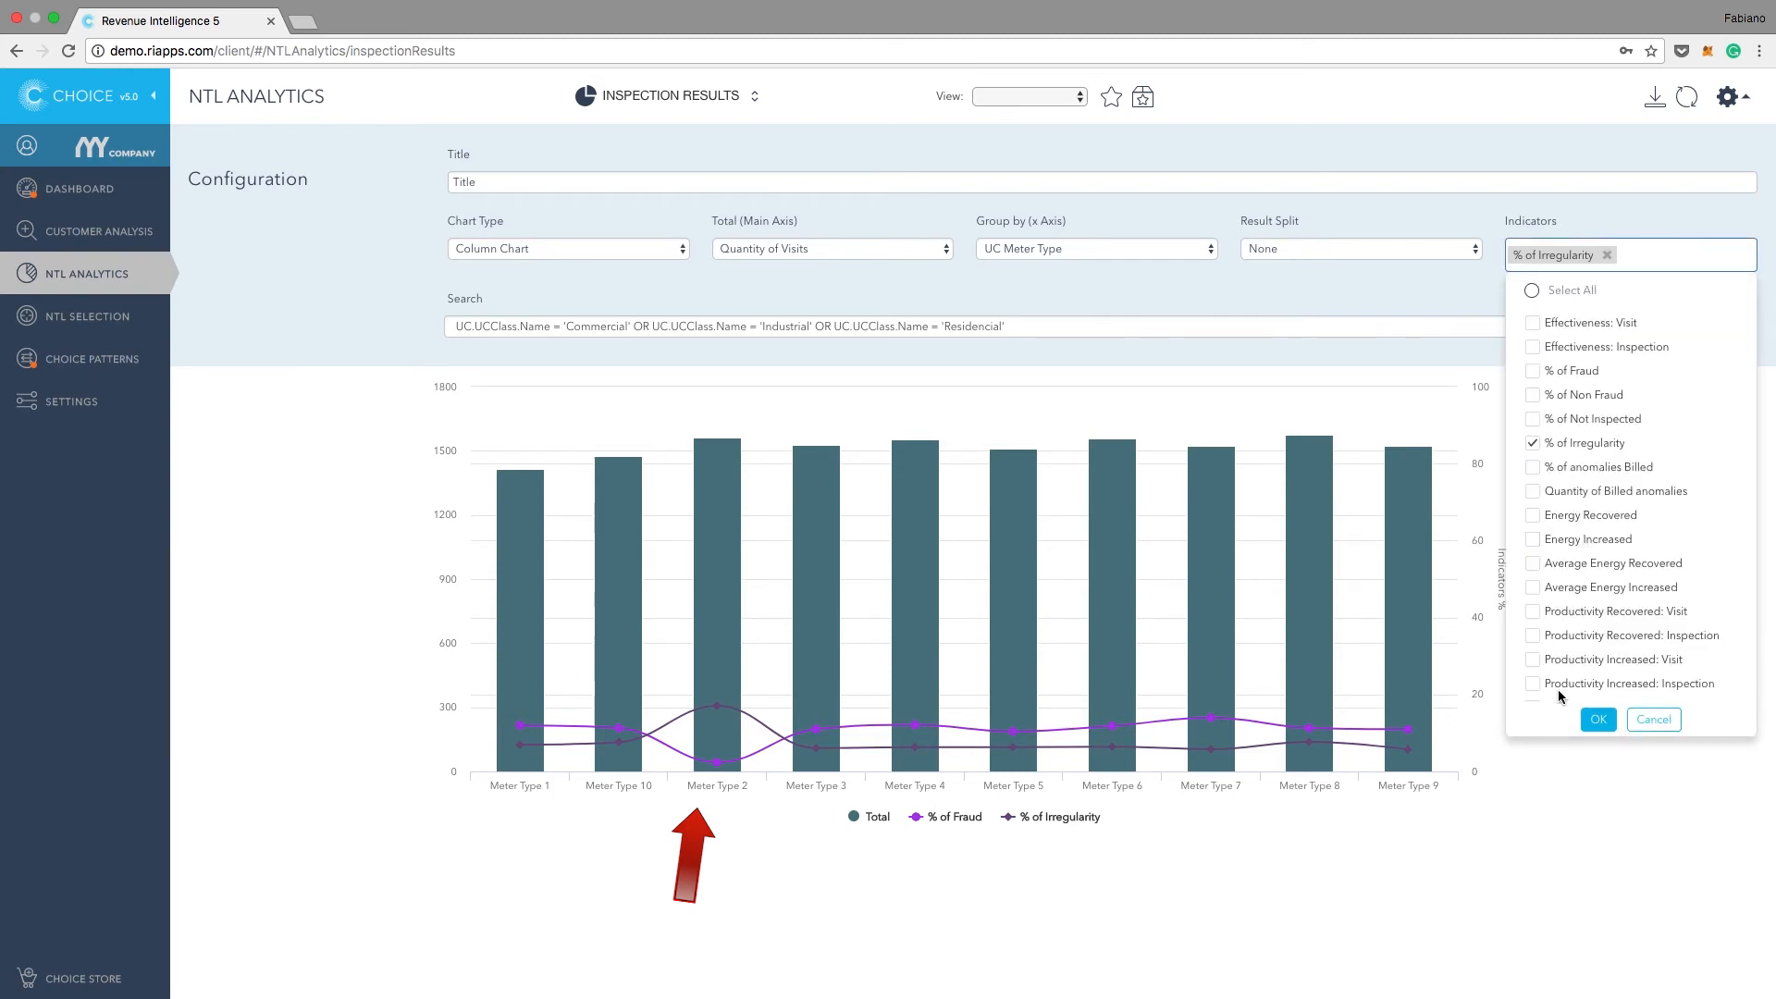
click(1534, 614)
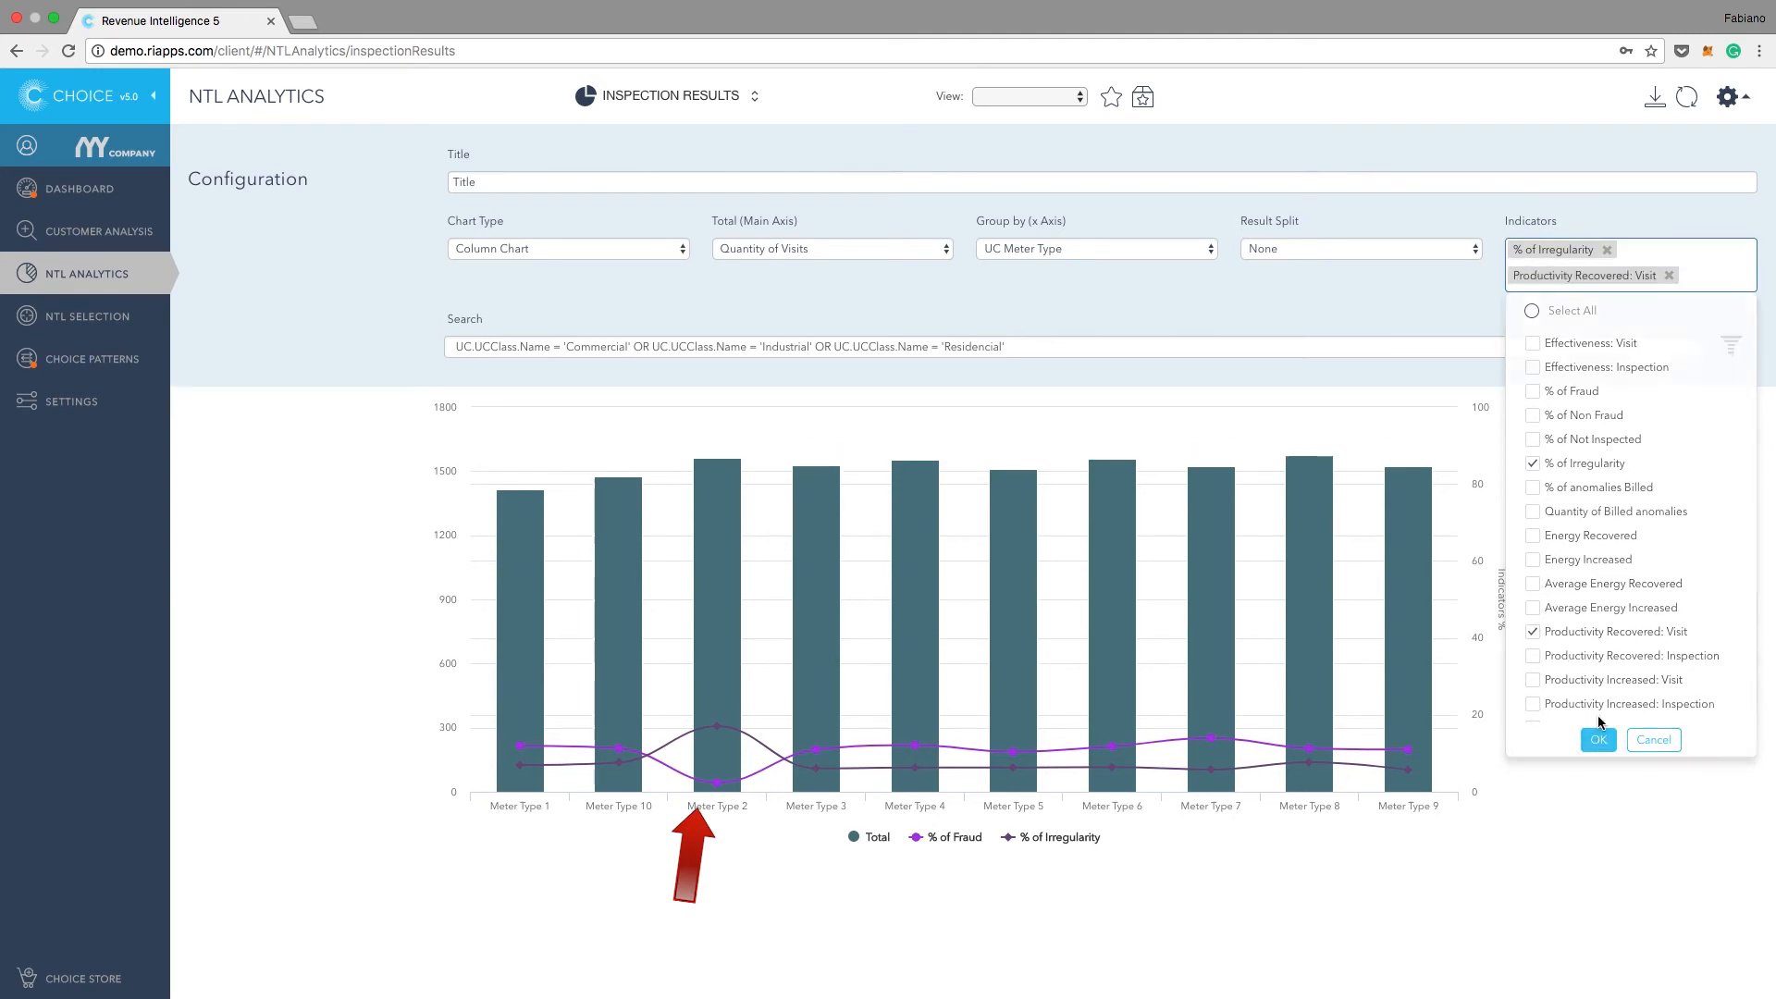
click(1598, 739)
click(1687, 98)
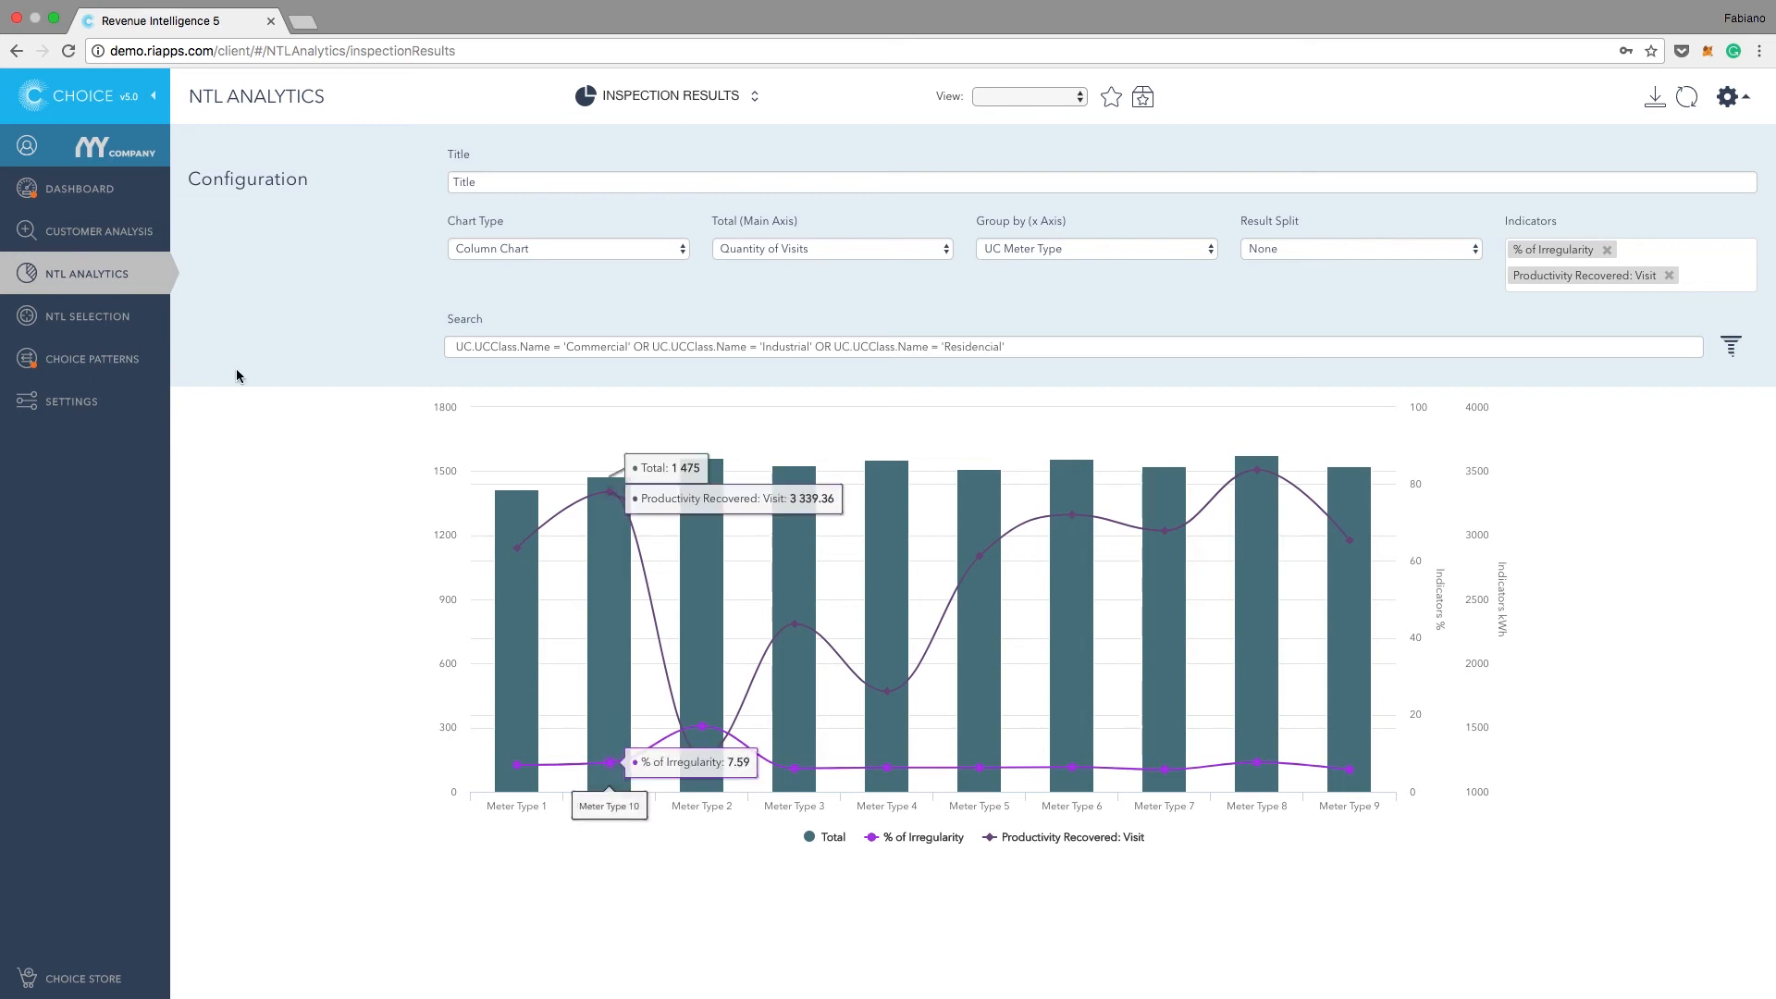
Step: In Customer Analysis, create a filter rule for UC Meter Type equal Meter Type 2
click(113, 238)
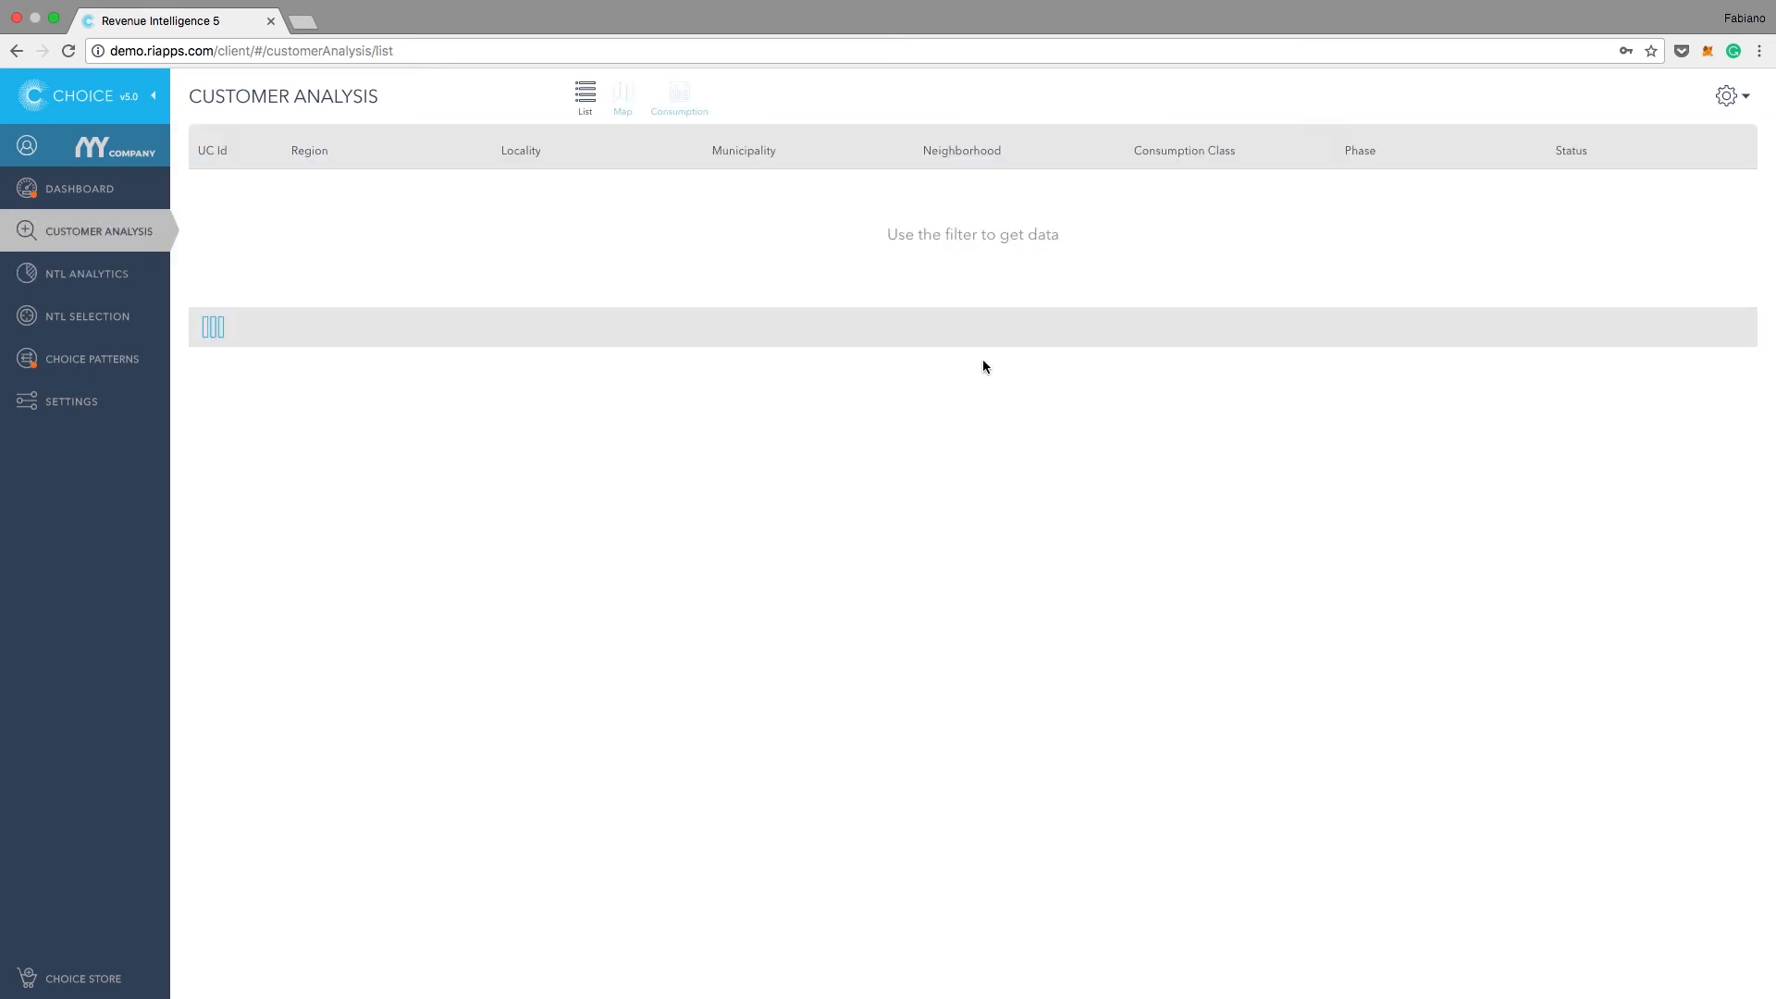
click(1729, 100)
click(1600, 145)
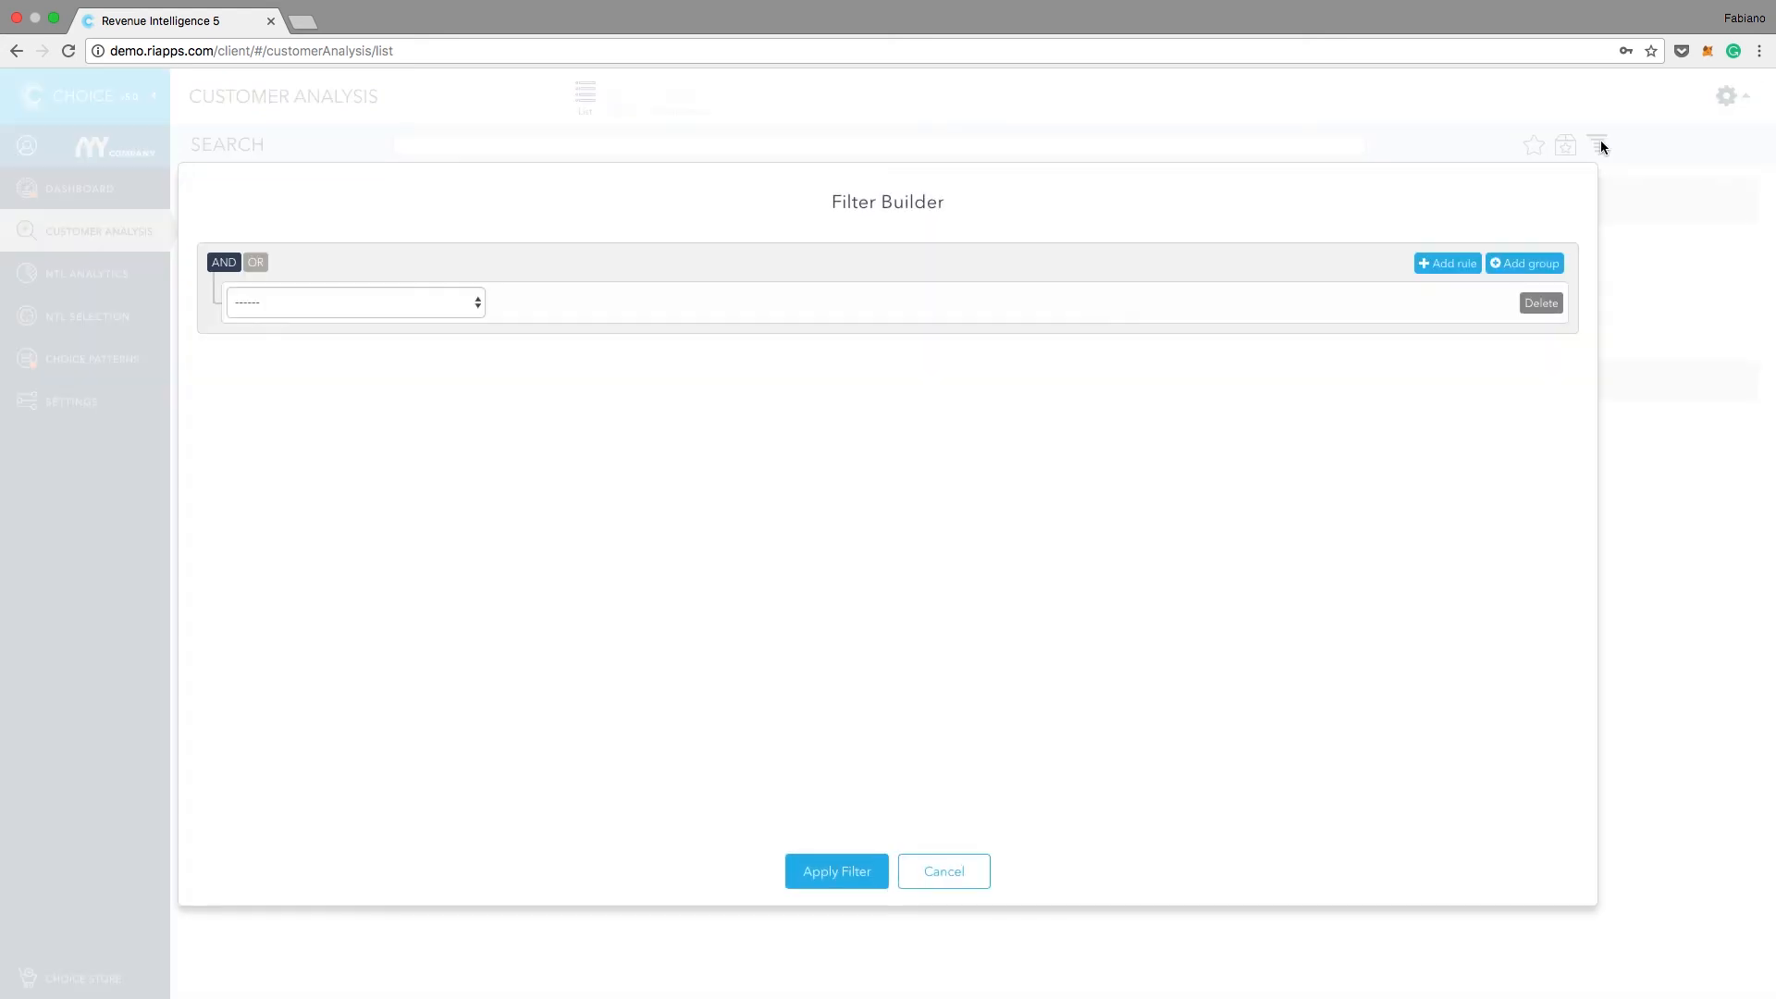
click(454, 302)
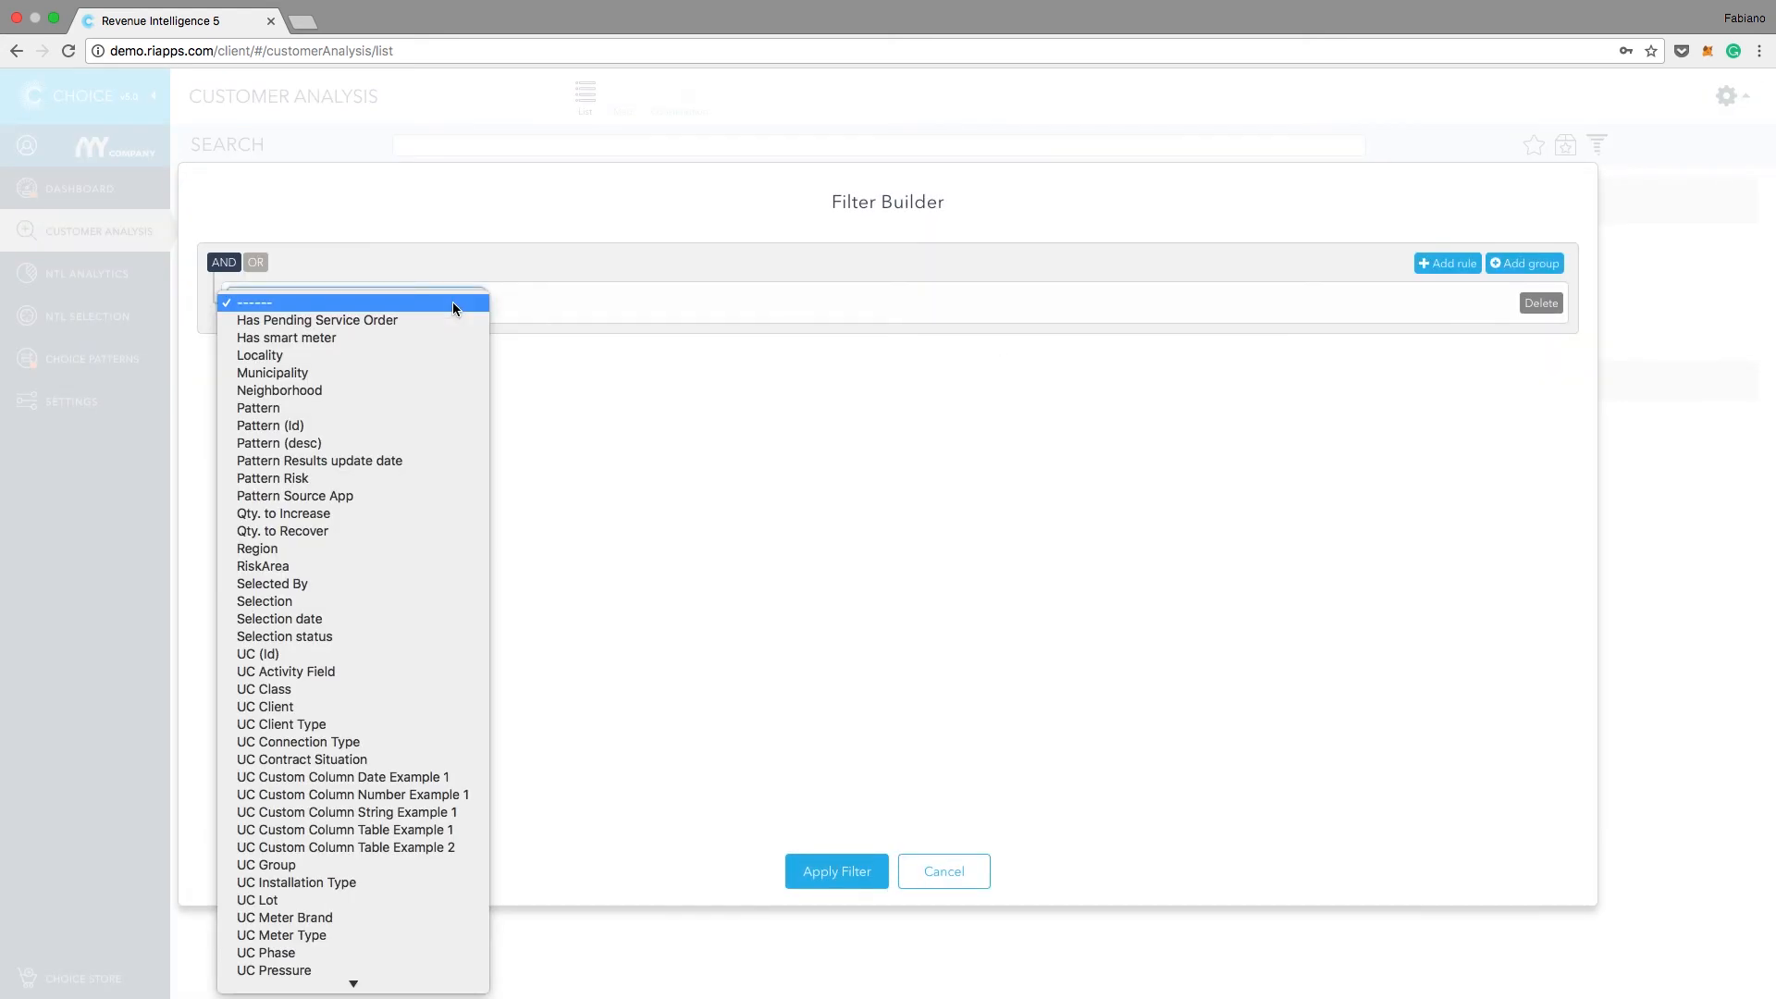
click(291, 902)
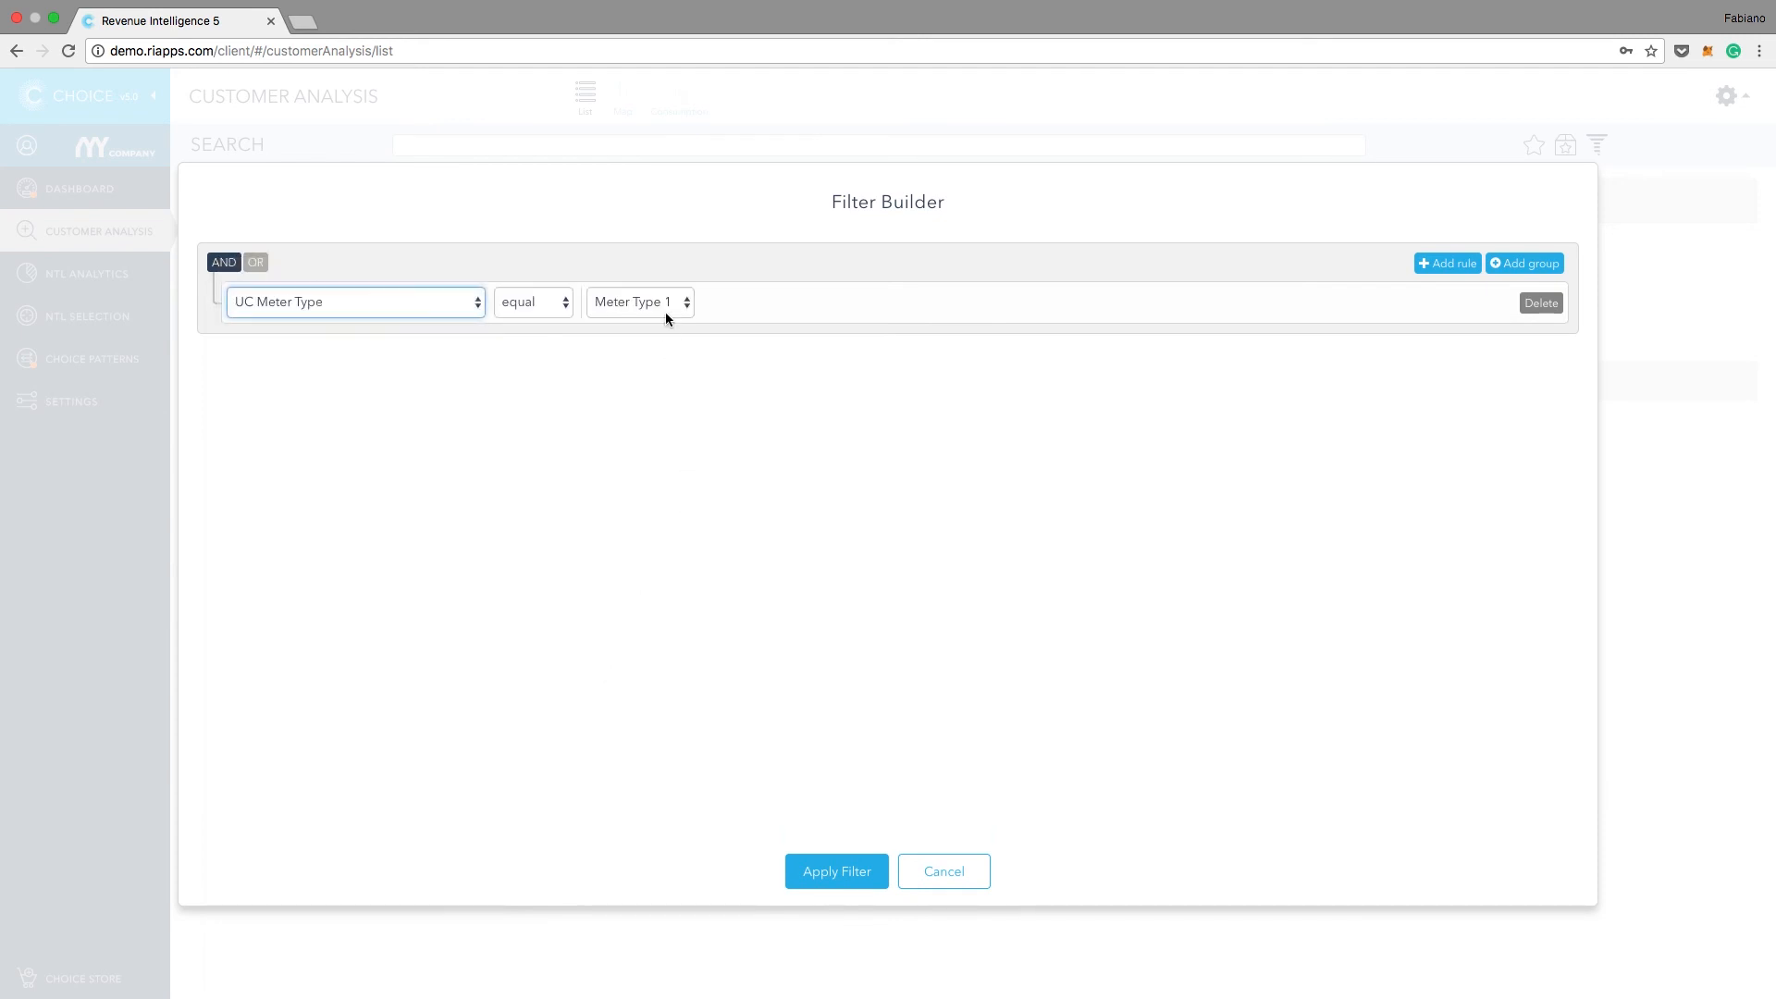
click(664, 313)
click(673, 335)
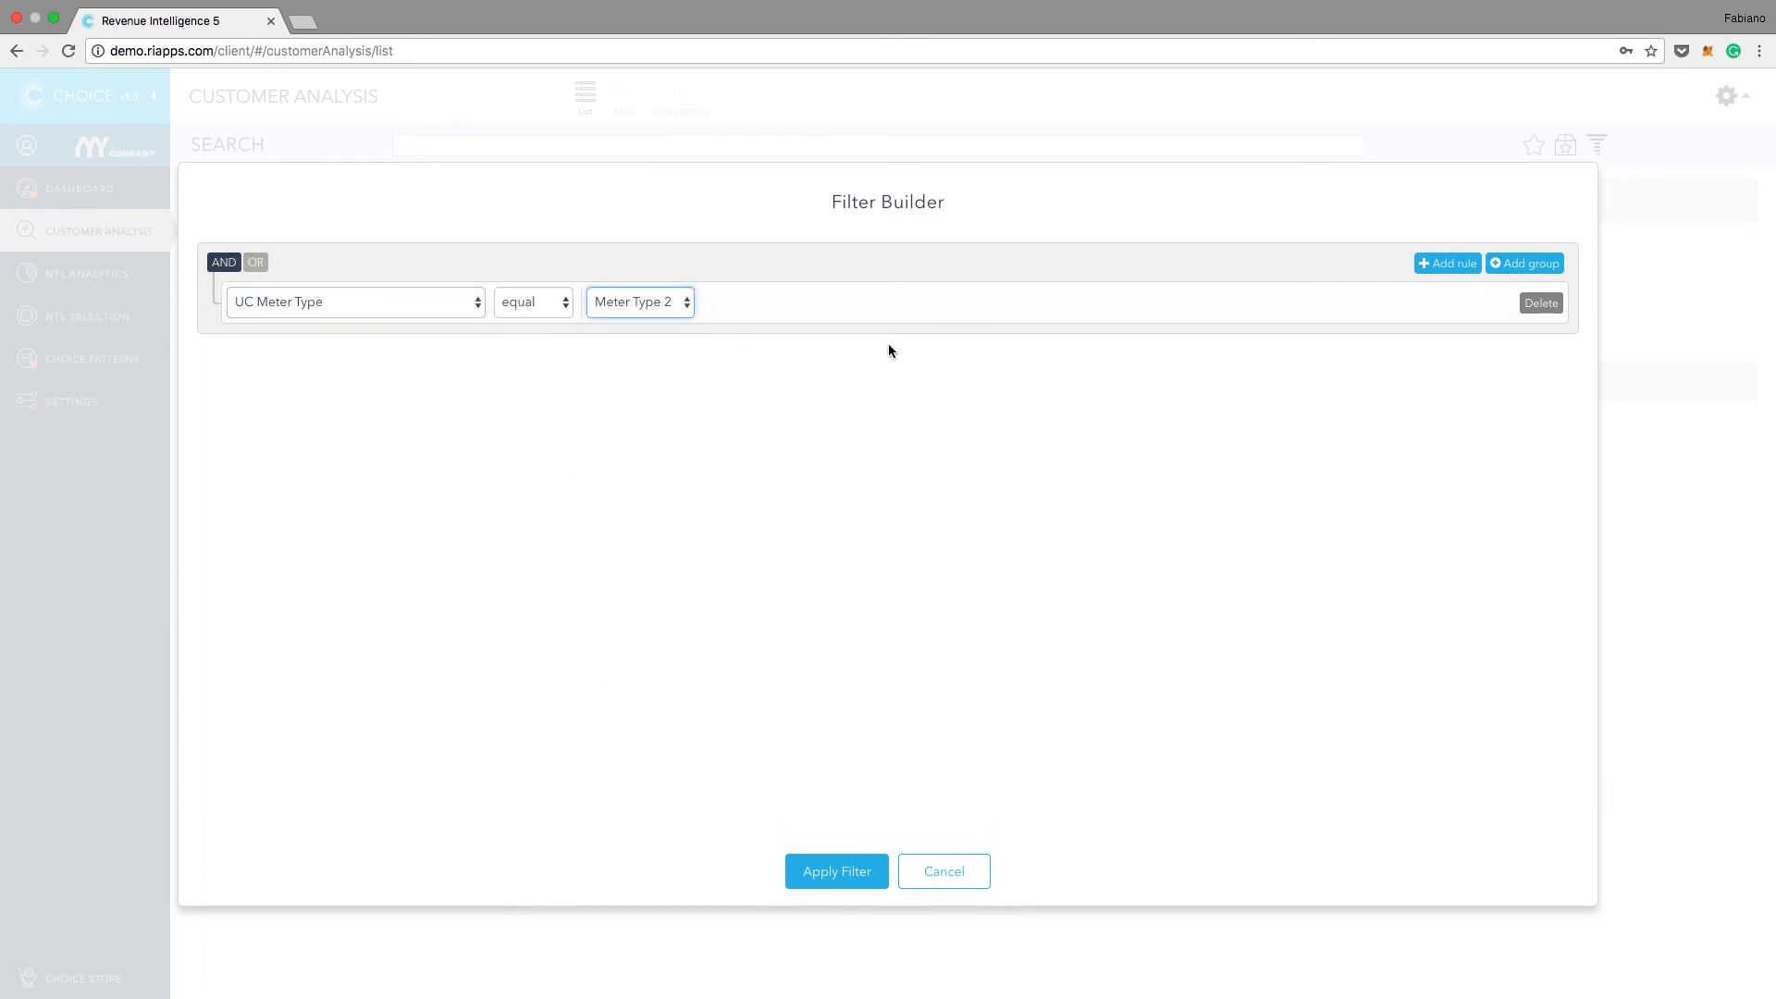
Step: Add a second AND rule, Has Pending Service Order equal True, and apply the filter to the customer list
click(1448, 263)
click(472, 348)
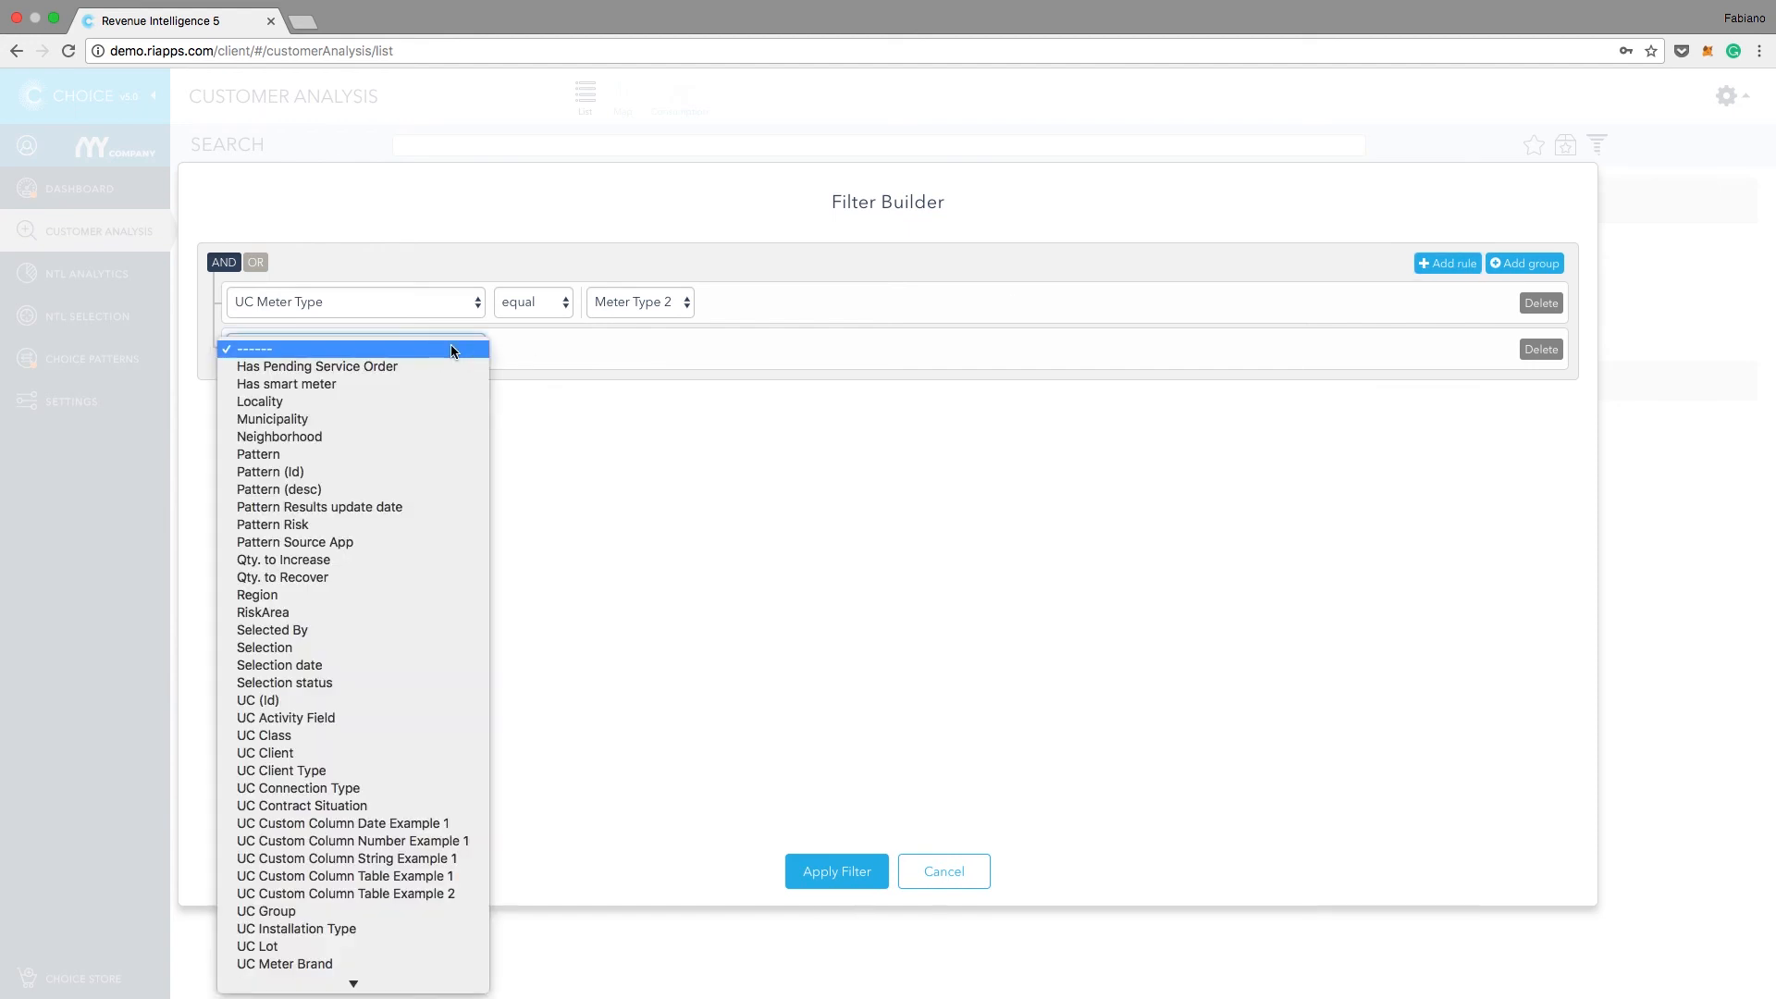
click(395, 368)
click(638, 349)
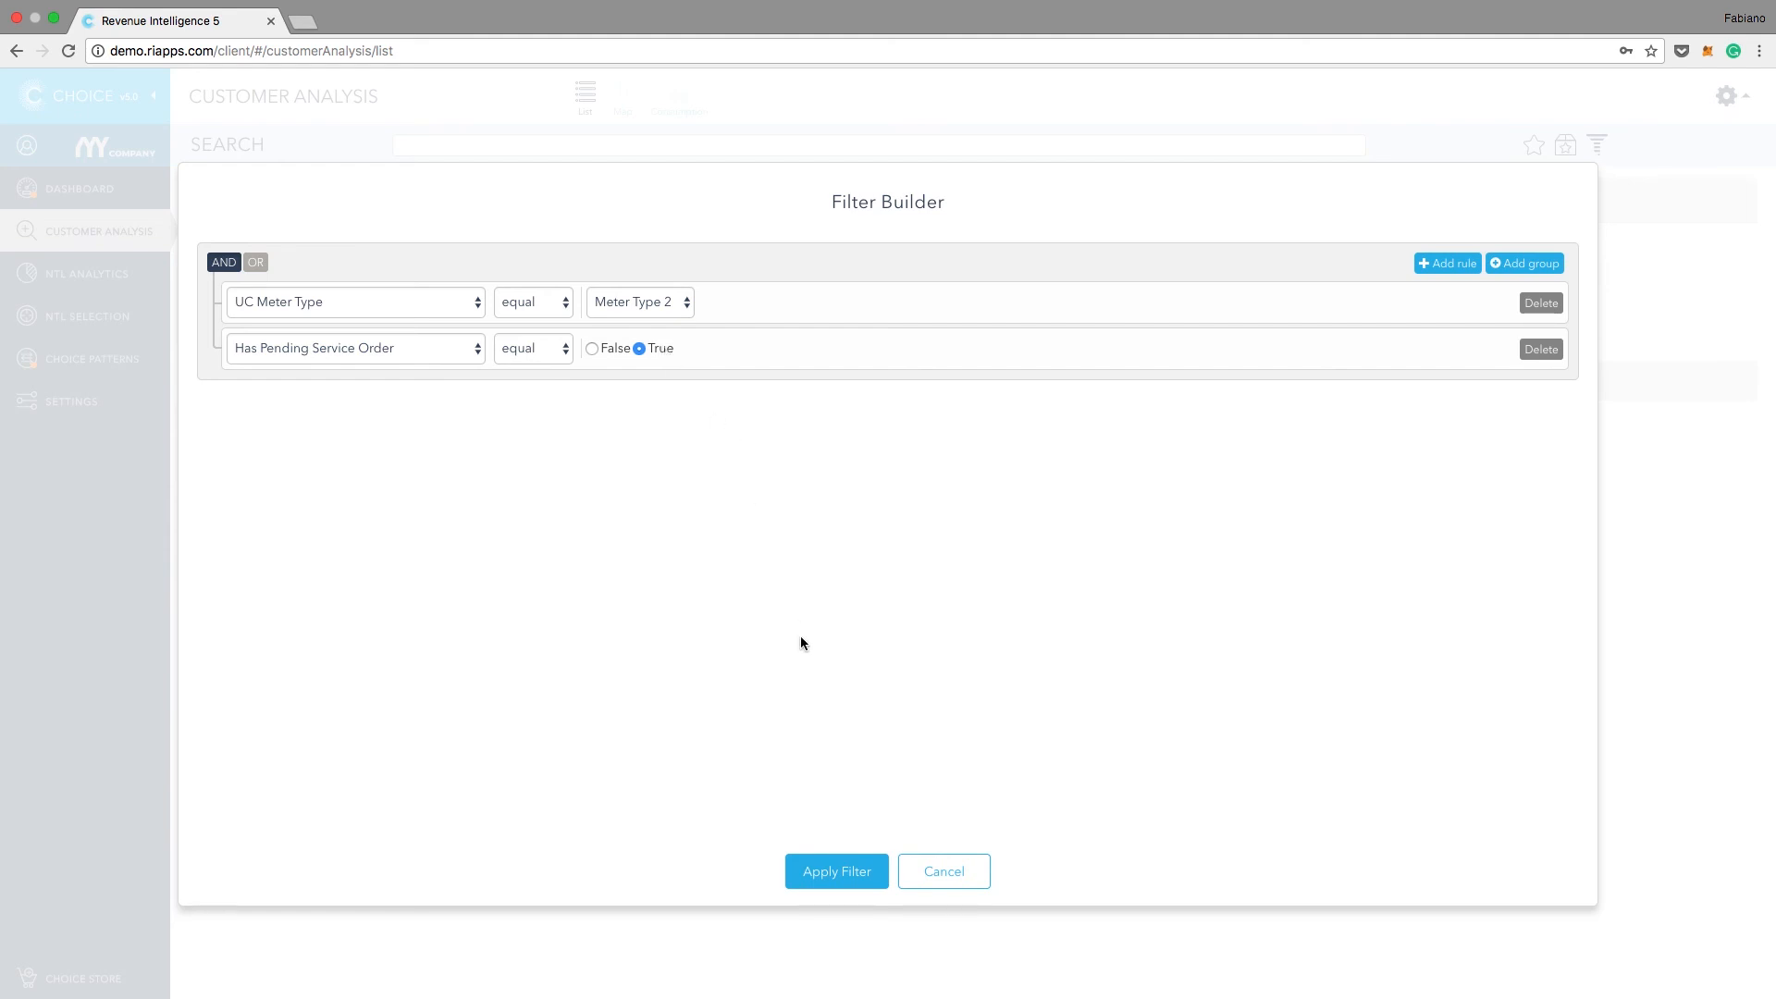
click(838, 867)
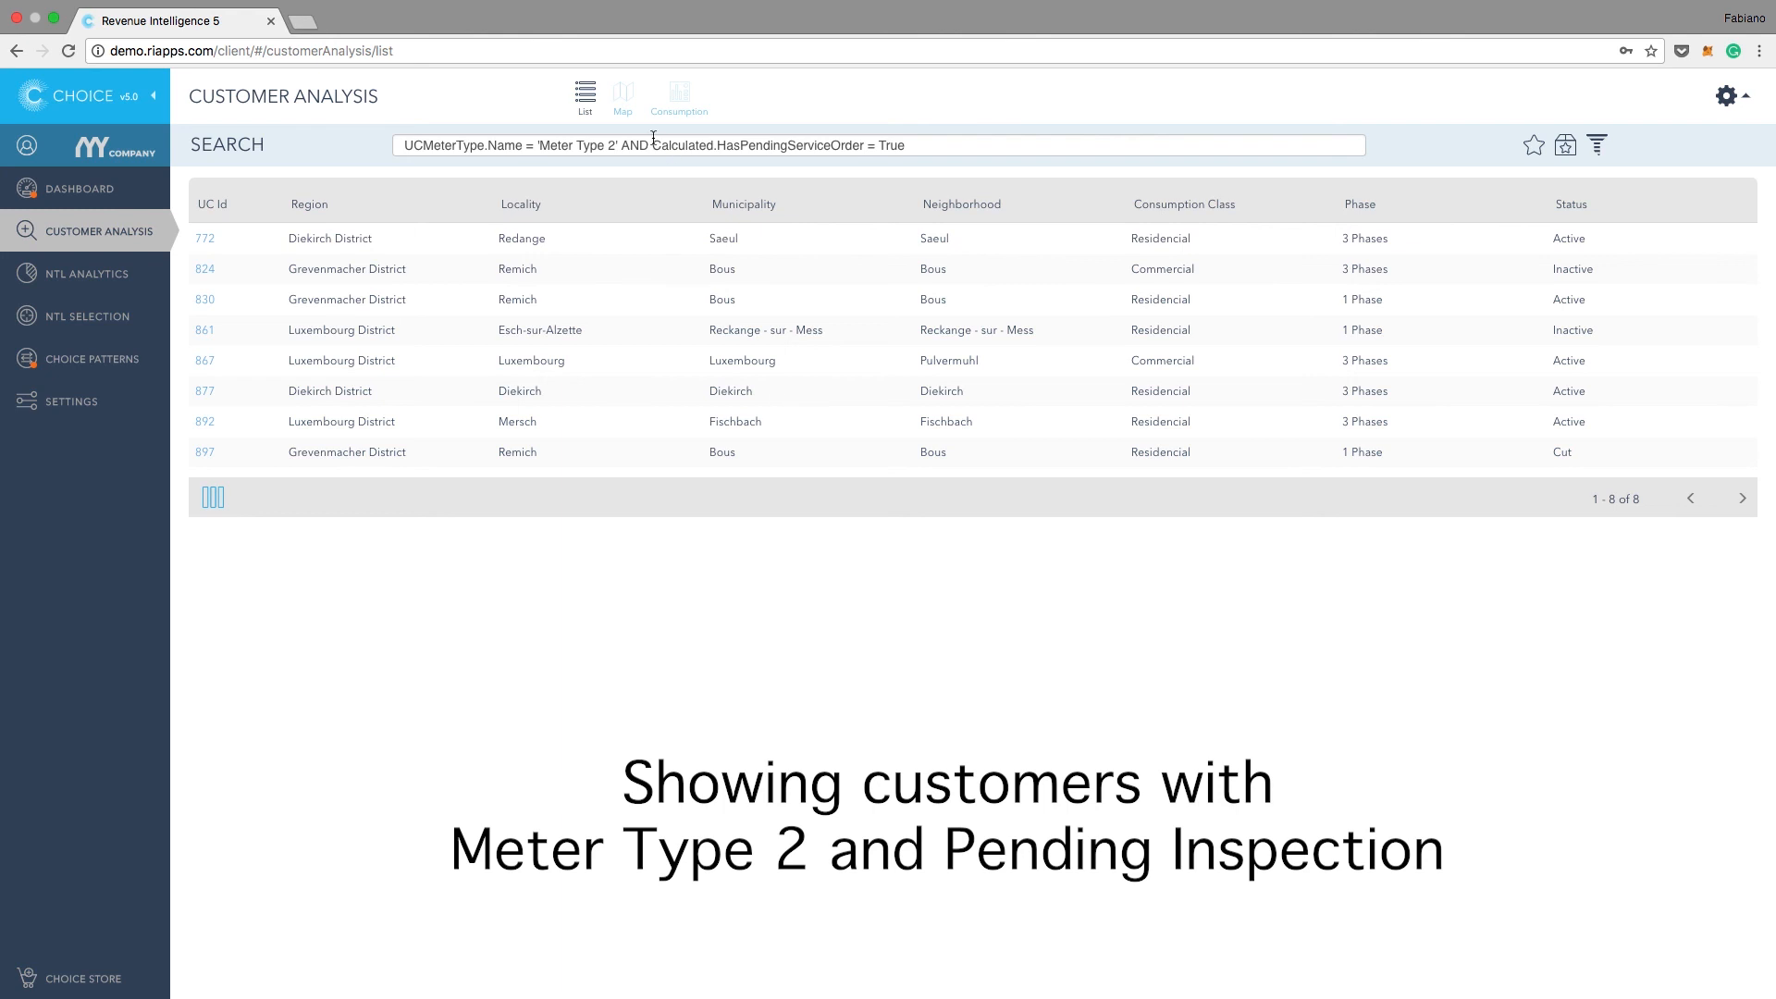
Step: Show the filtered customers on the map, close enough to distinguish individual customers around Luxembourg
click(623, 95)
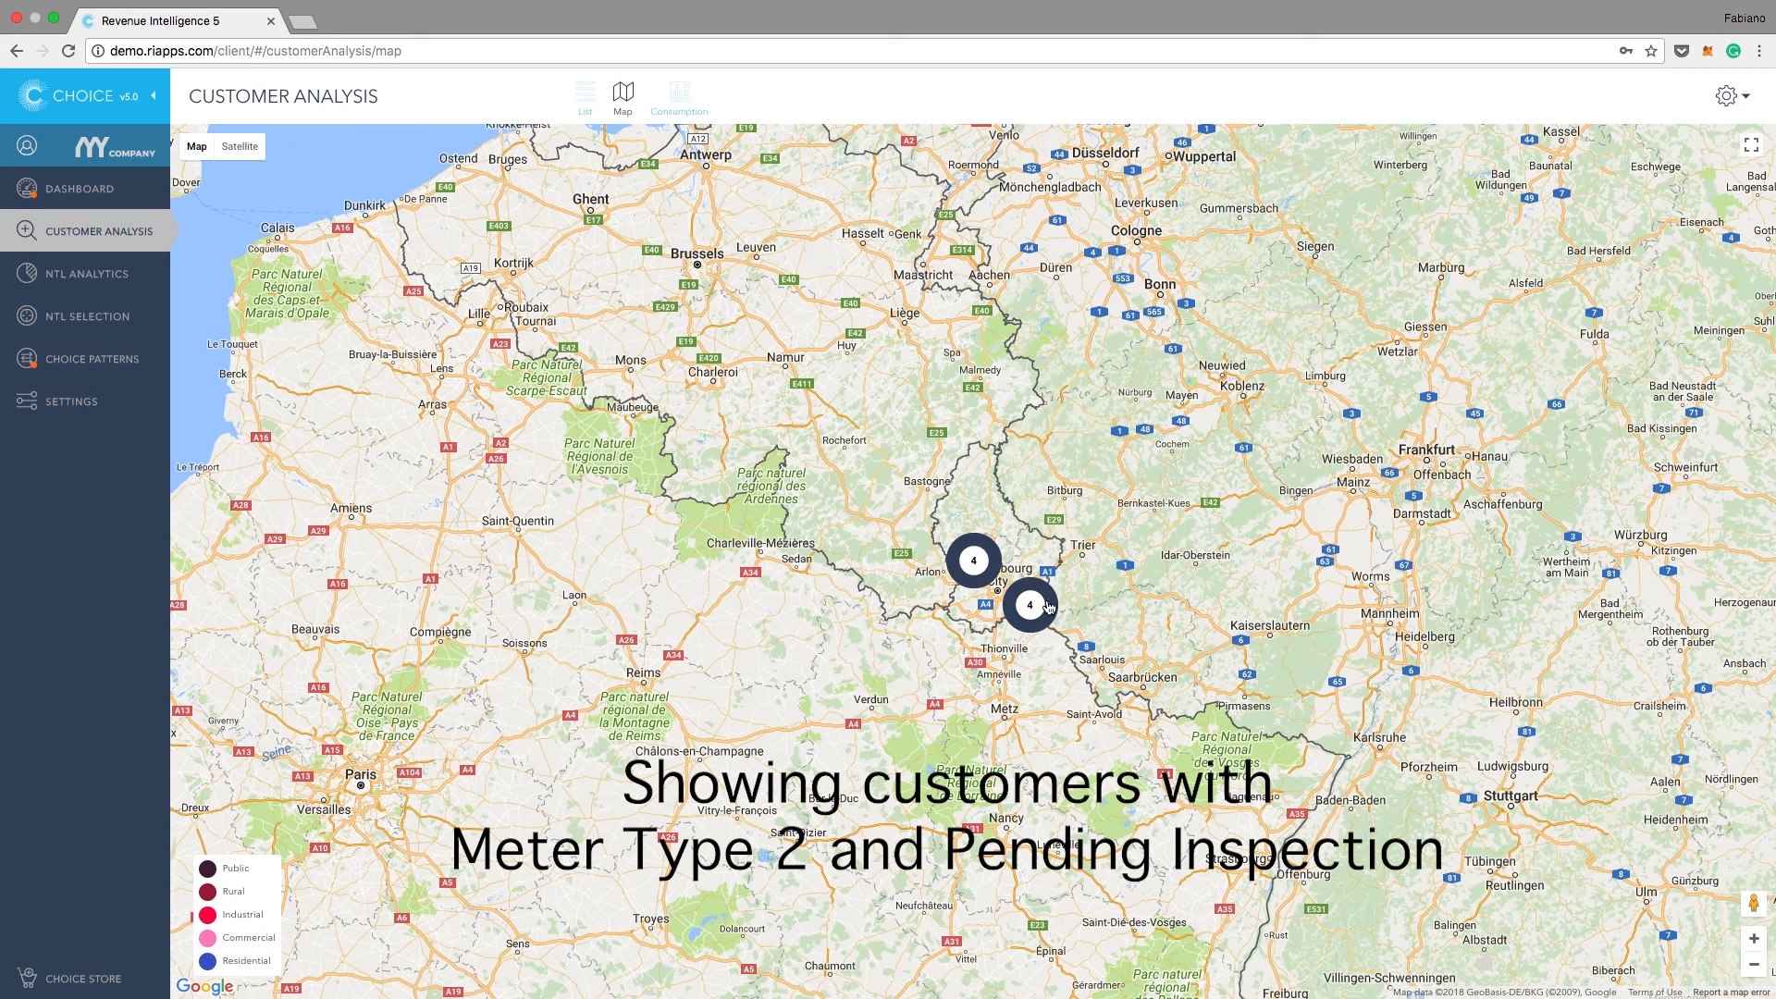
scroll(1055, 564, up, 1)
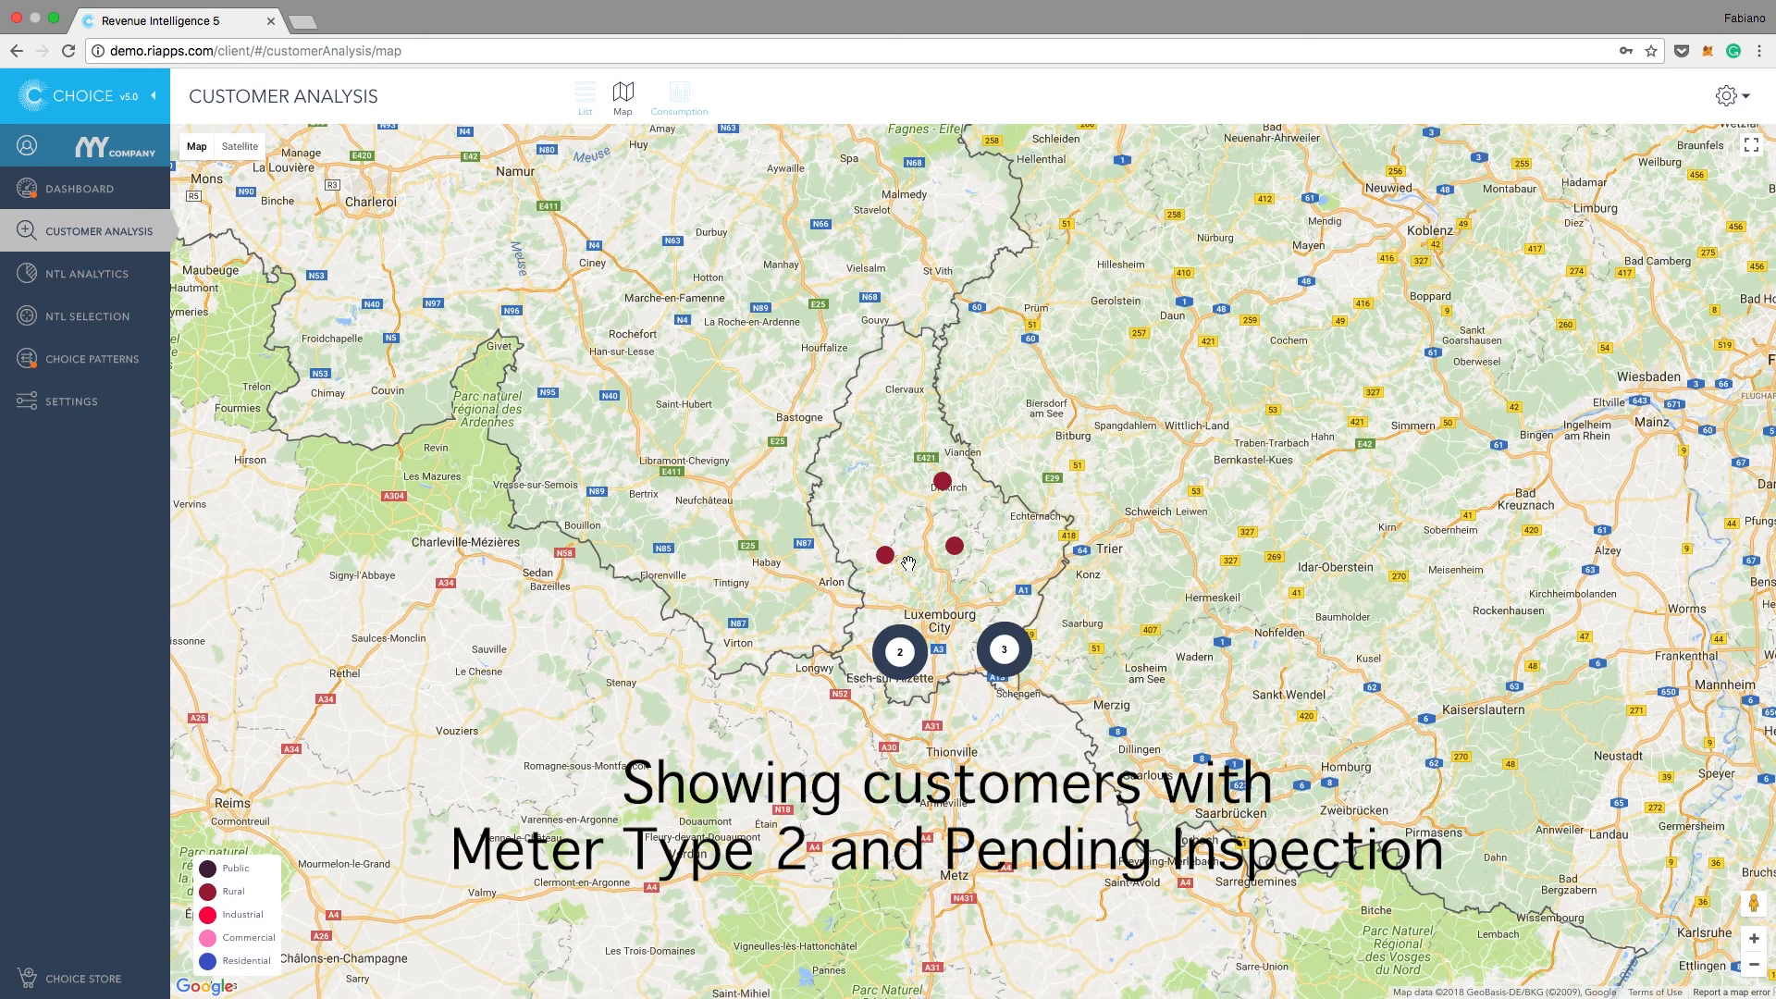
scroll(907, 569, up, 1)
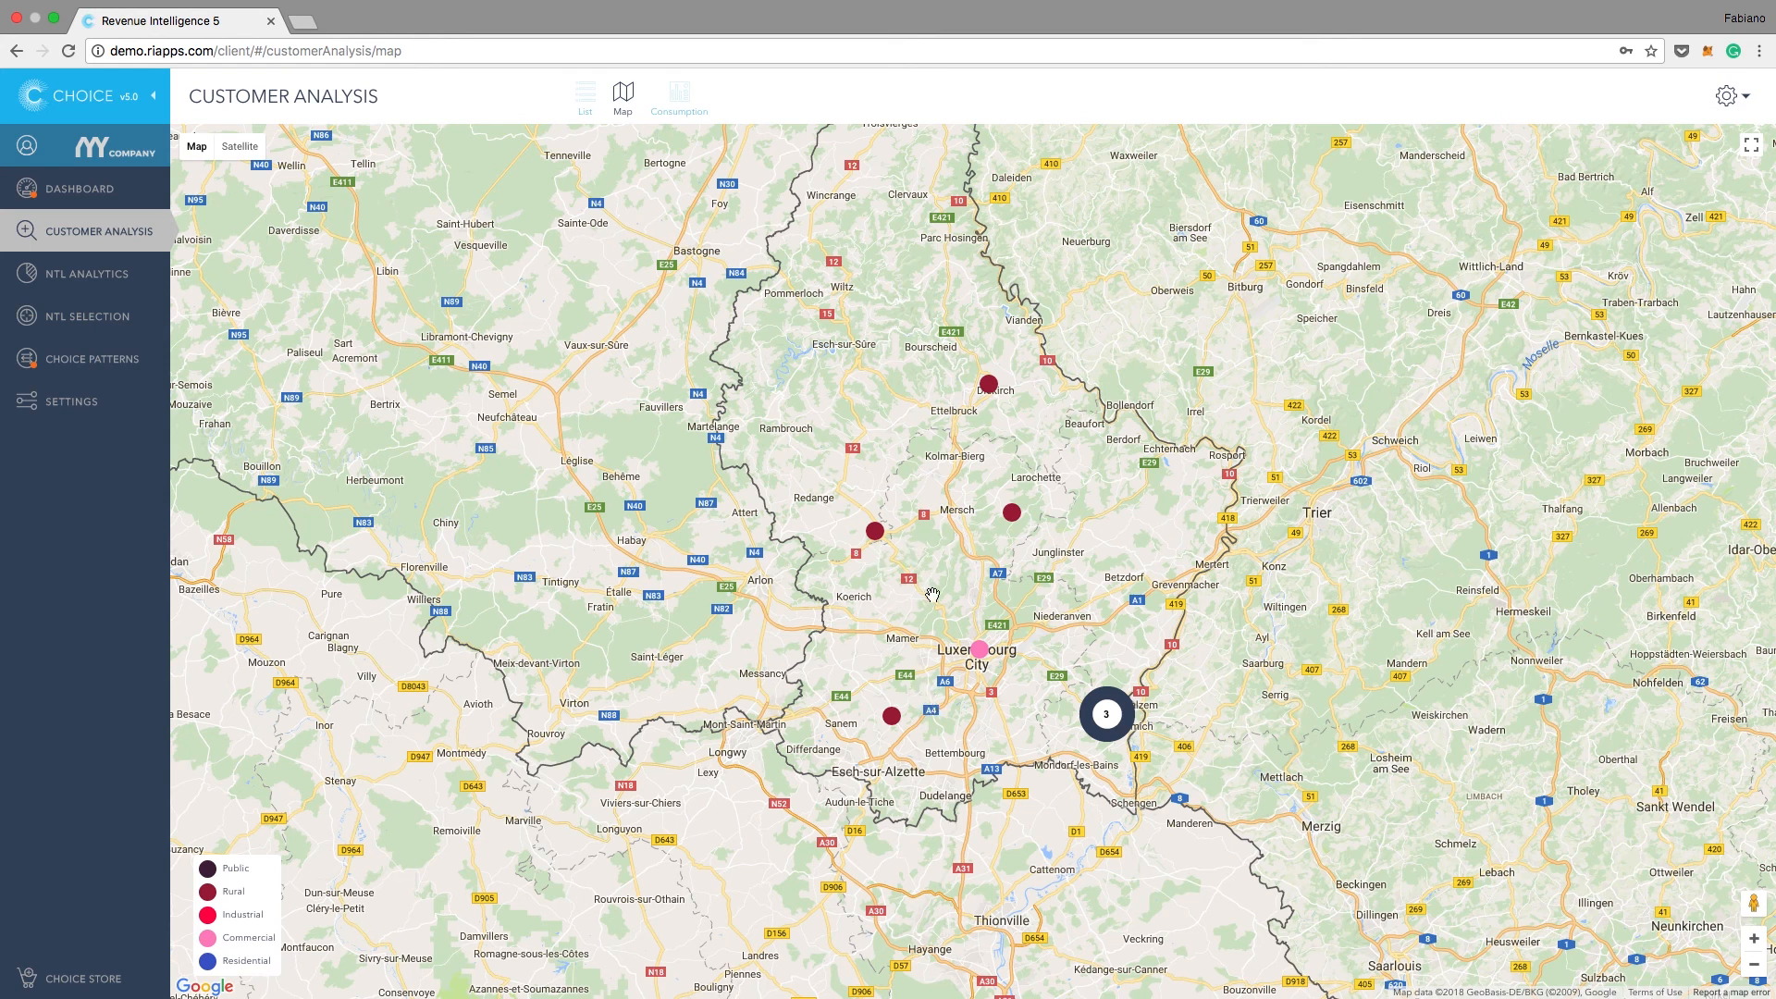
Step: Review the consumption summary and properties of the commercial customer in Luxembourg City, then return to the map
click(980, 651)
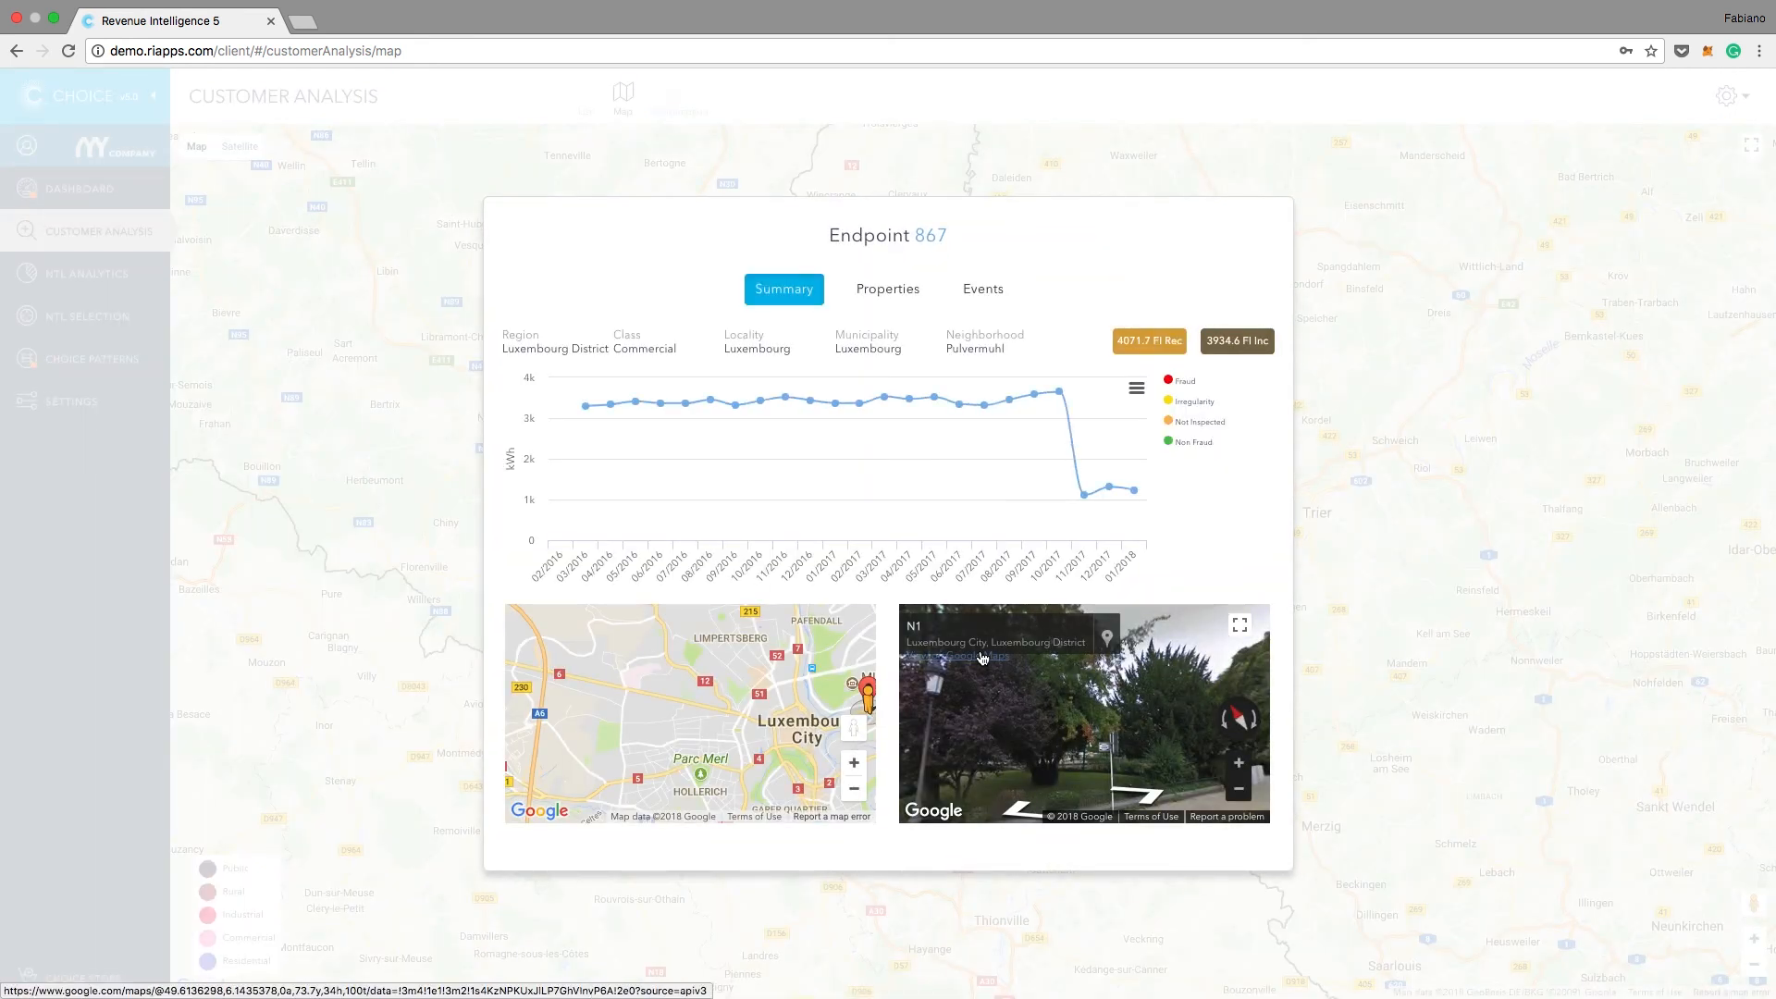
mouse_move(1071, 480)
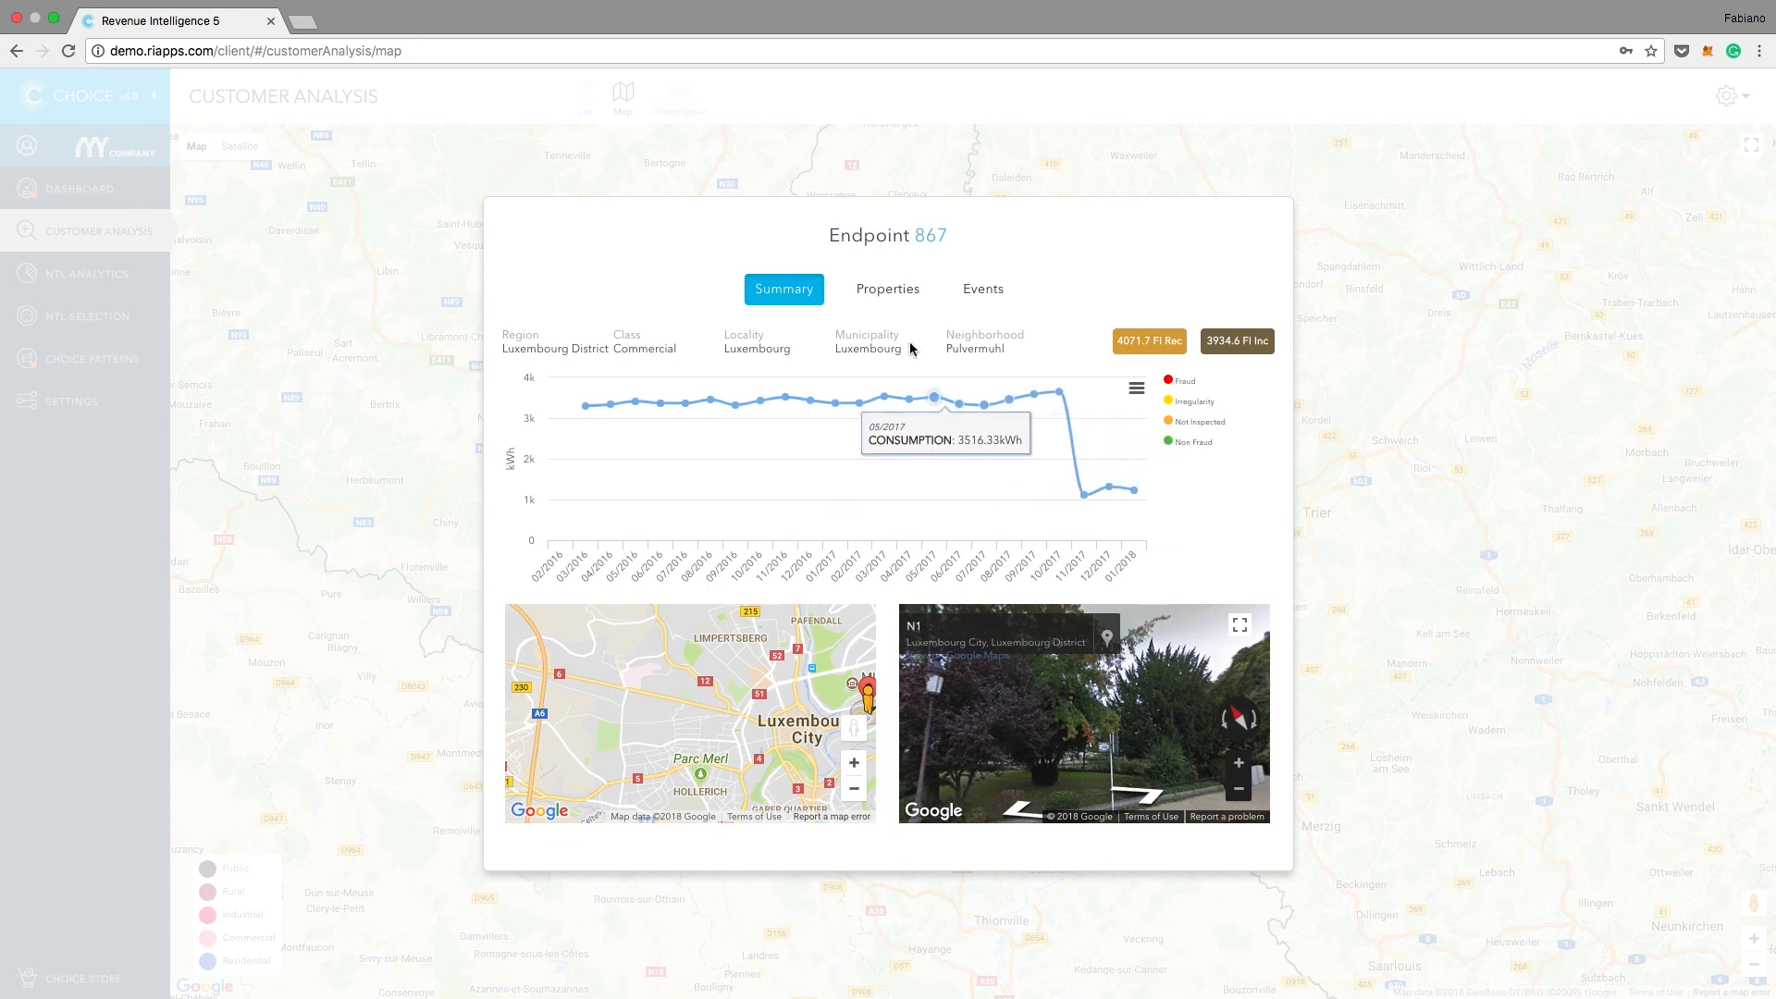
click(893, 293)
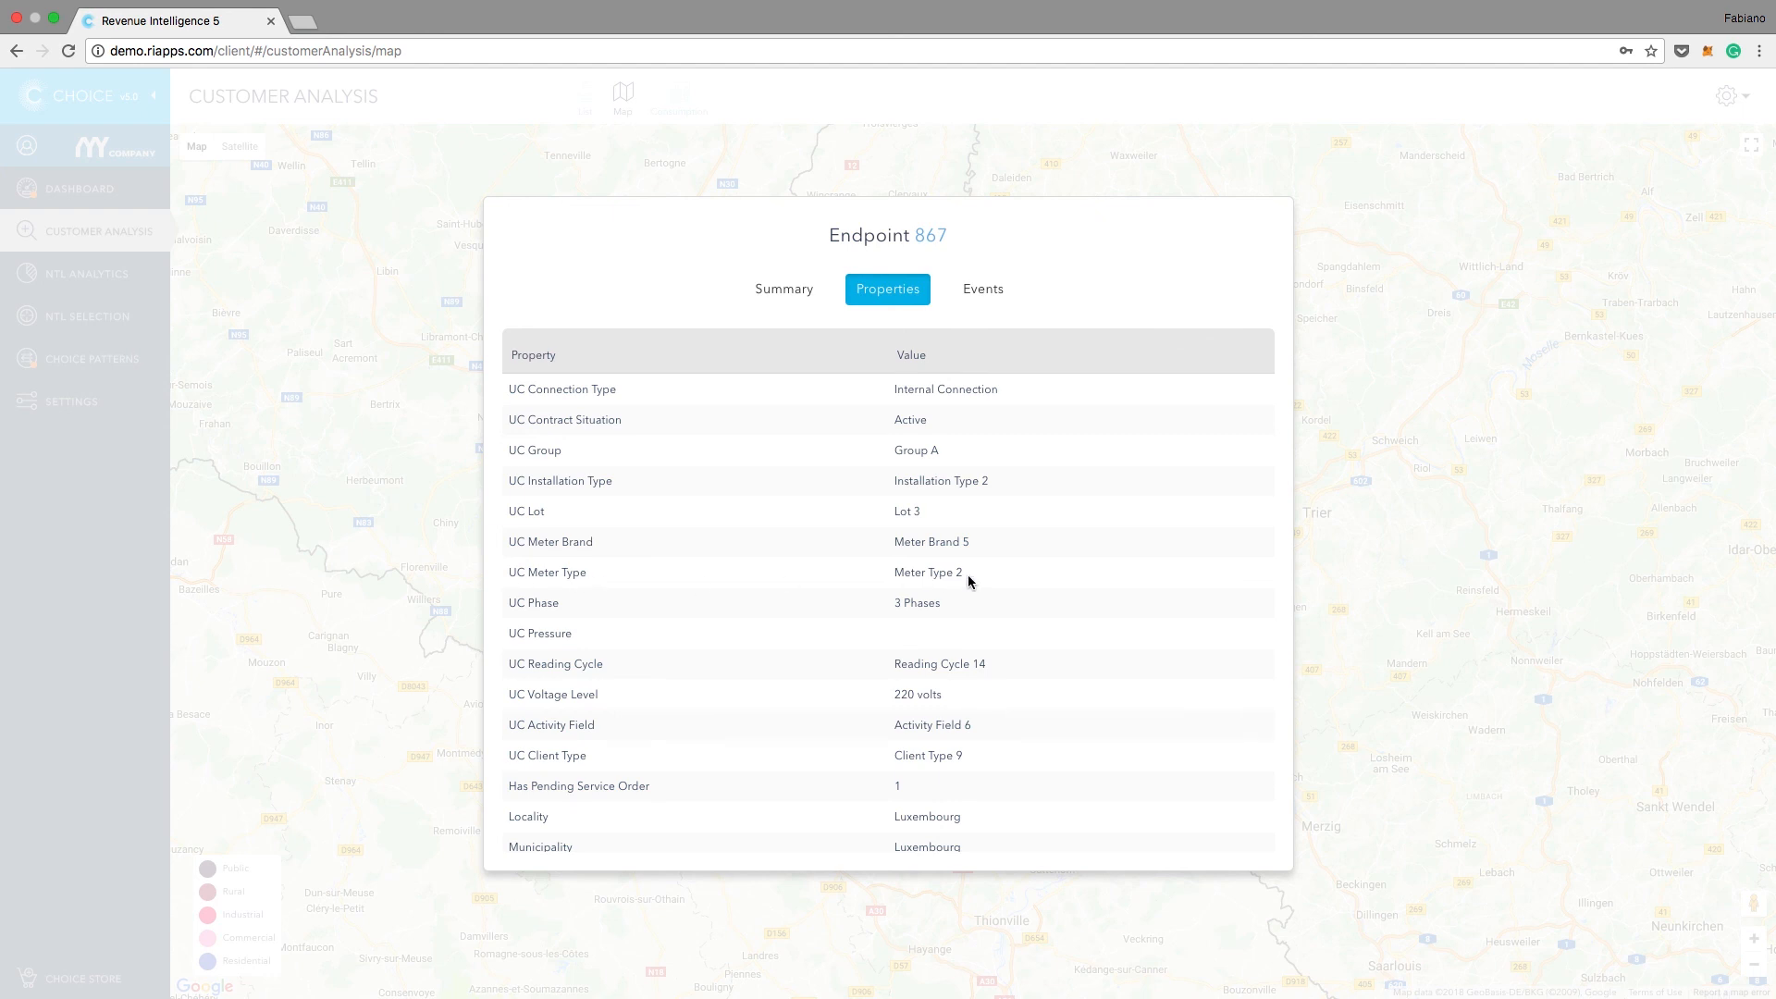
click(1306, 531)
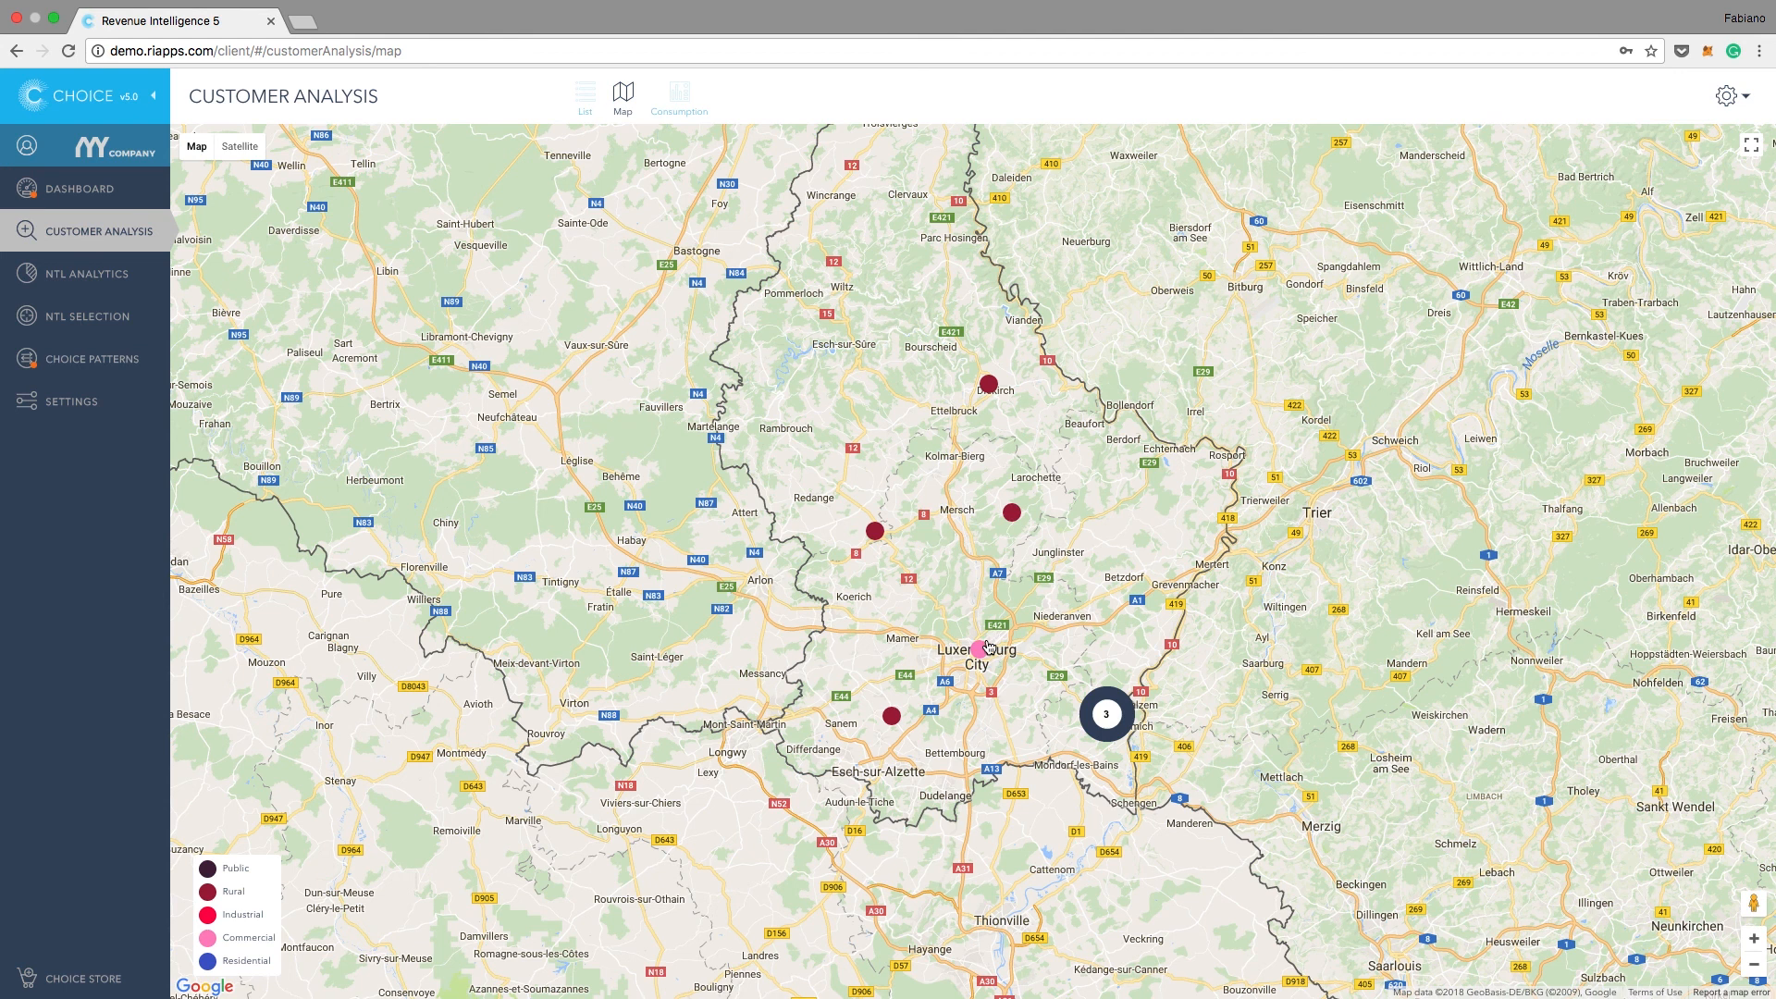
Step: Show the consumption charts of the filtered customers and advance to the second page of endpoints
mouse_move(988, 647)
click(678, 97)
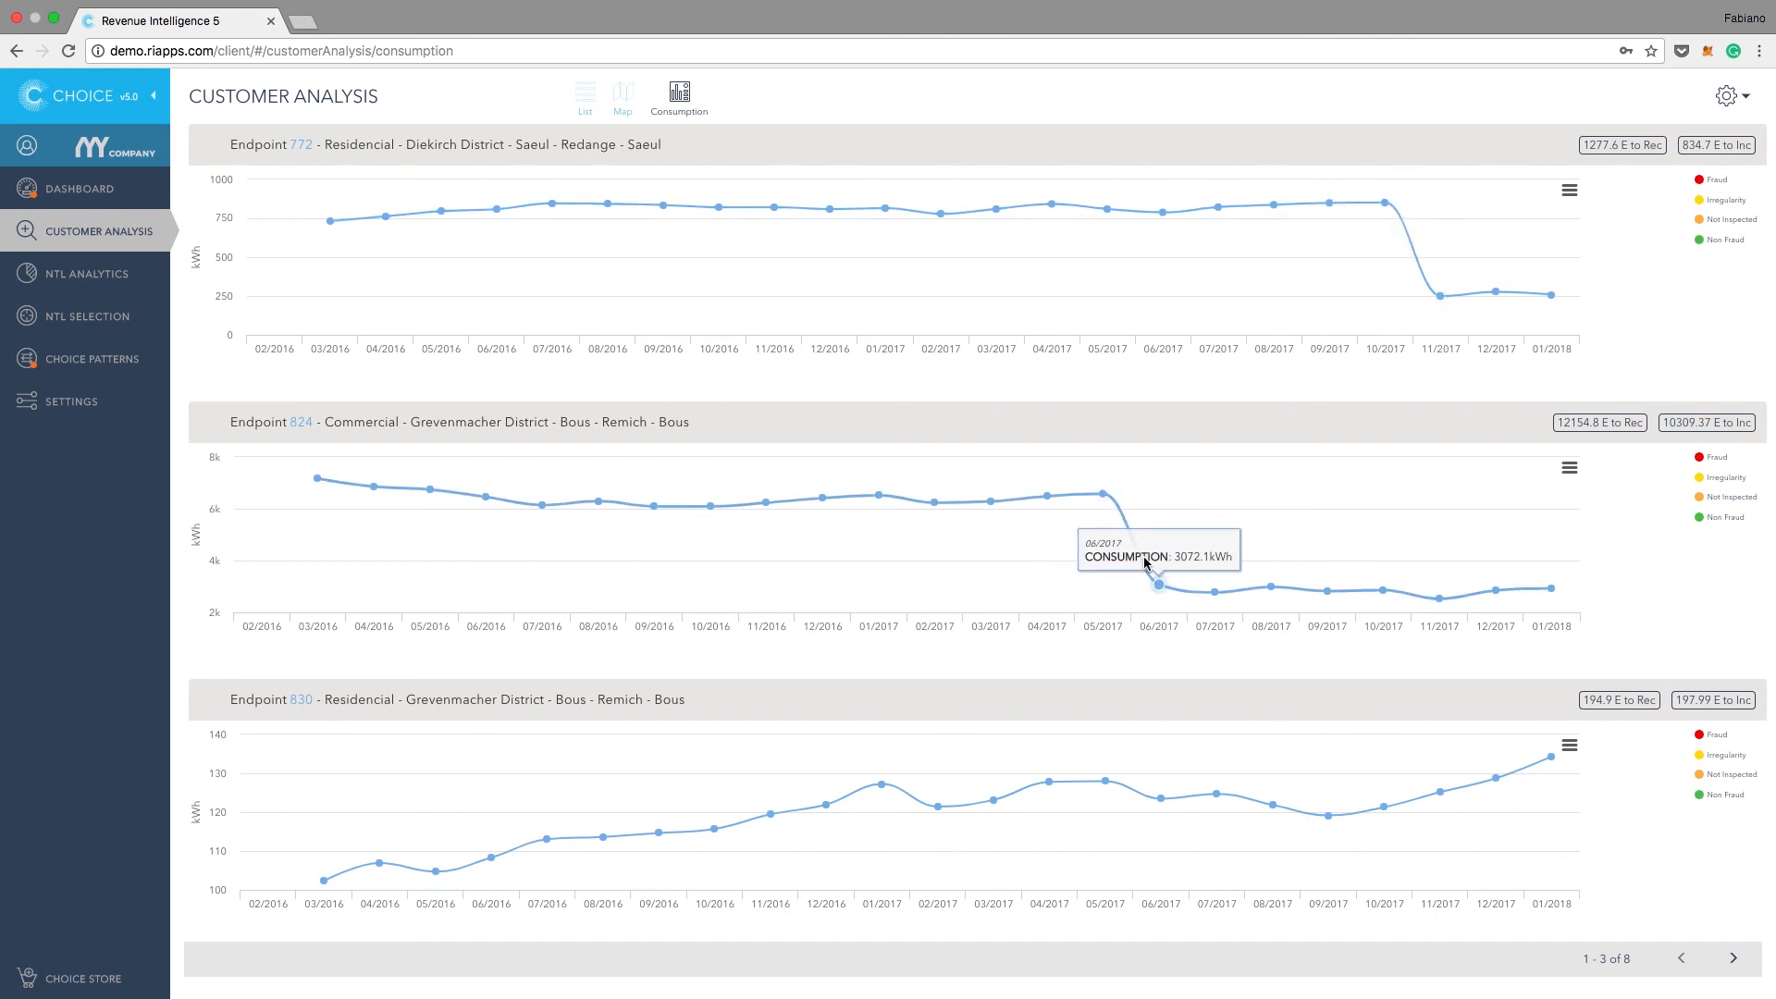
click(1736, 958)
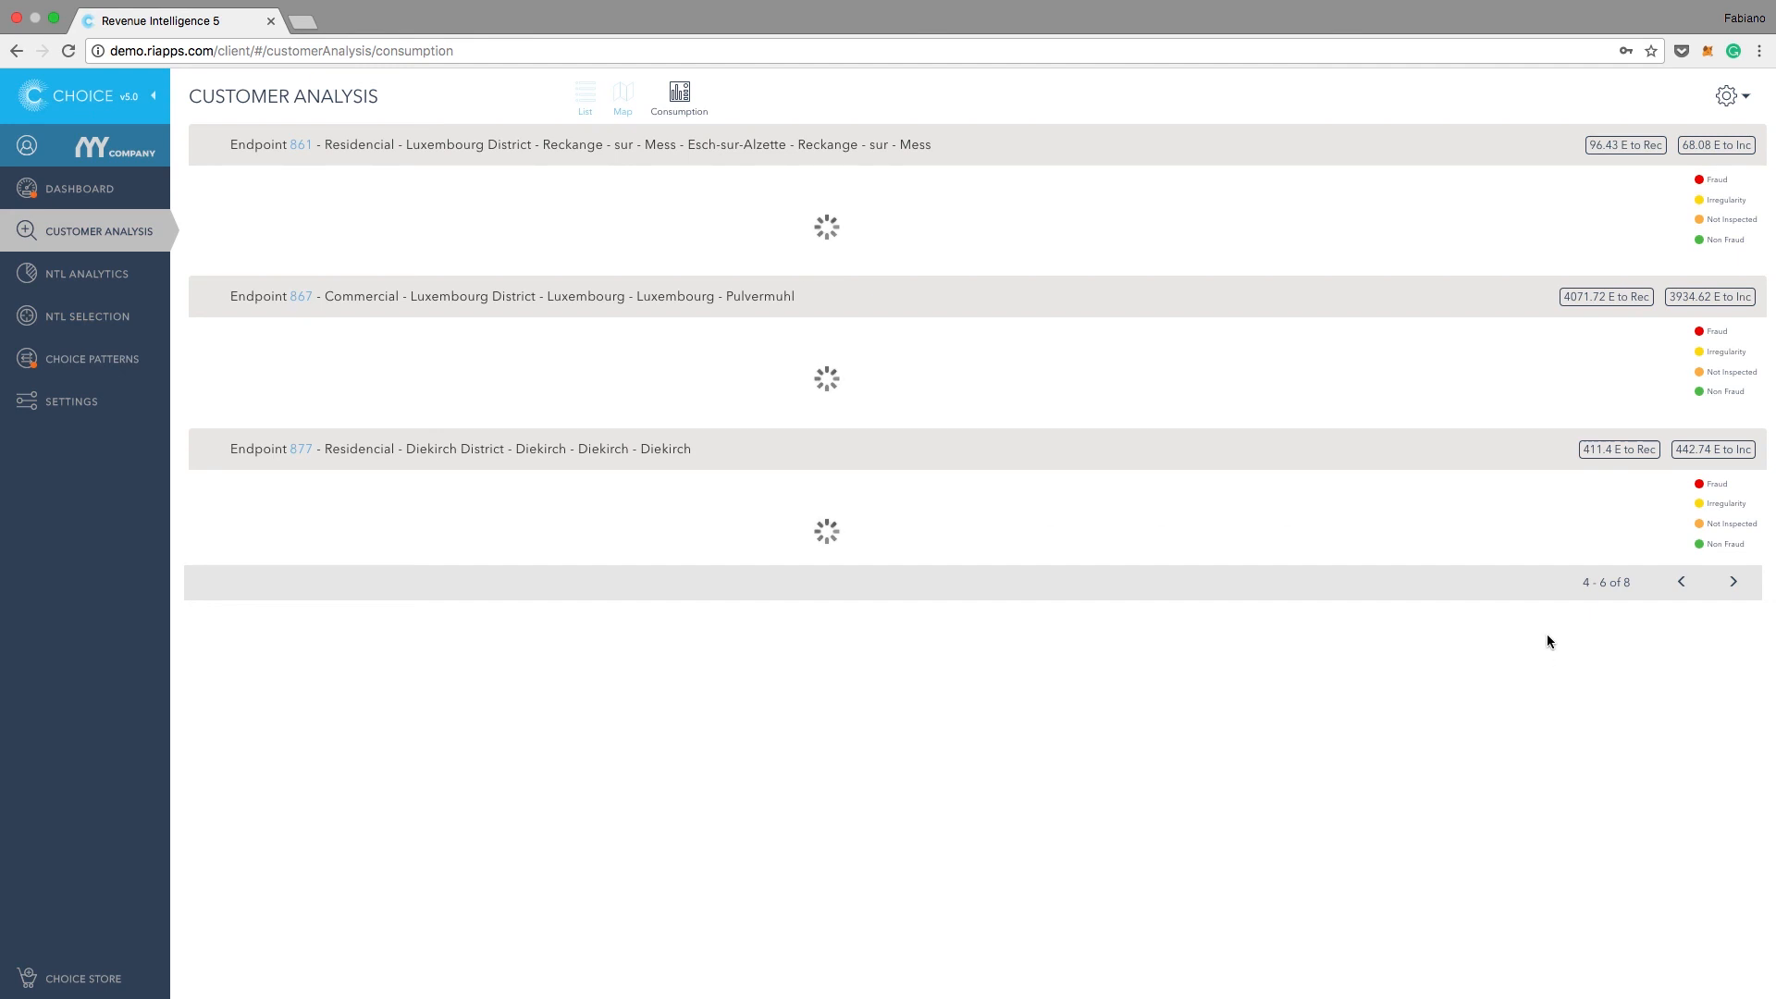